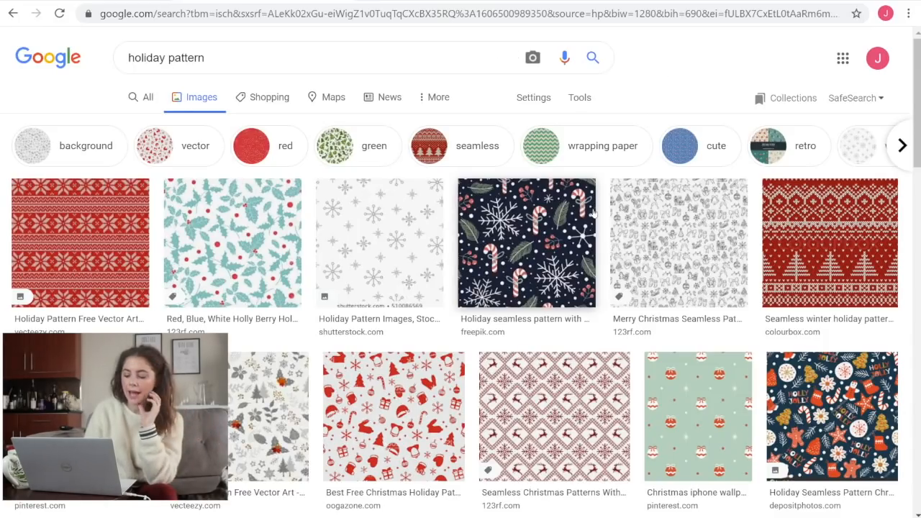
Find the red-and-blue winter holiday knitting pattern with reindeer in the image results and copy the image
scroll(595, 216, "down", 3)
scroll(596, 221, "down", 2)
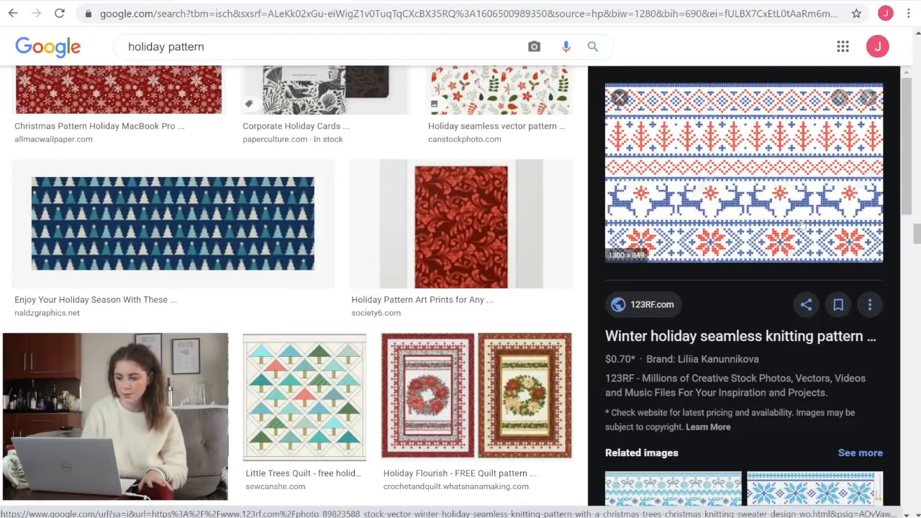
right_click(691, 164)
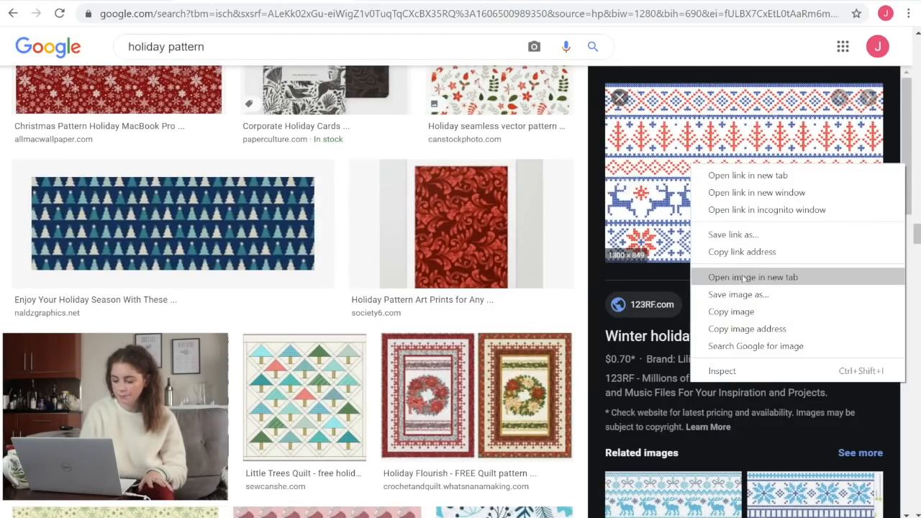
left_click(734, 311)
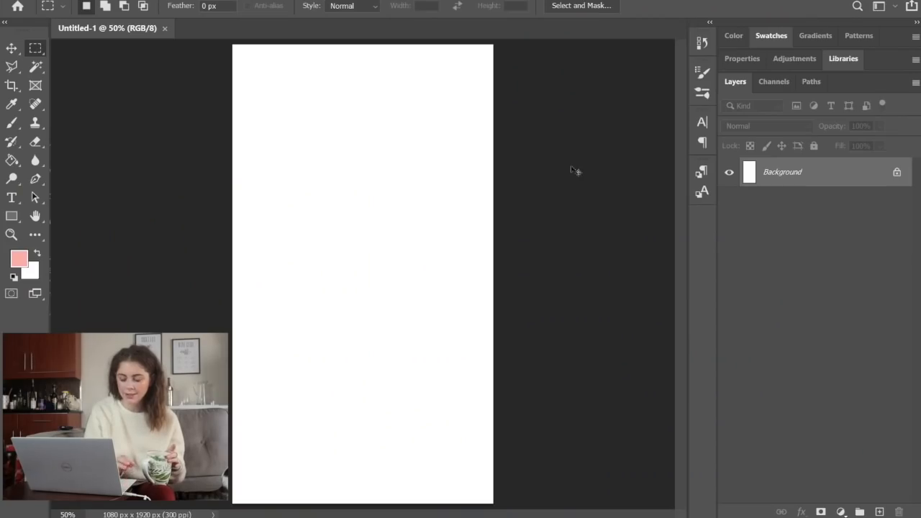
Switch to Photoshop and paste the copied pattern three times into the blank 1080 x 1920 px document
key("ctrl+v")
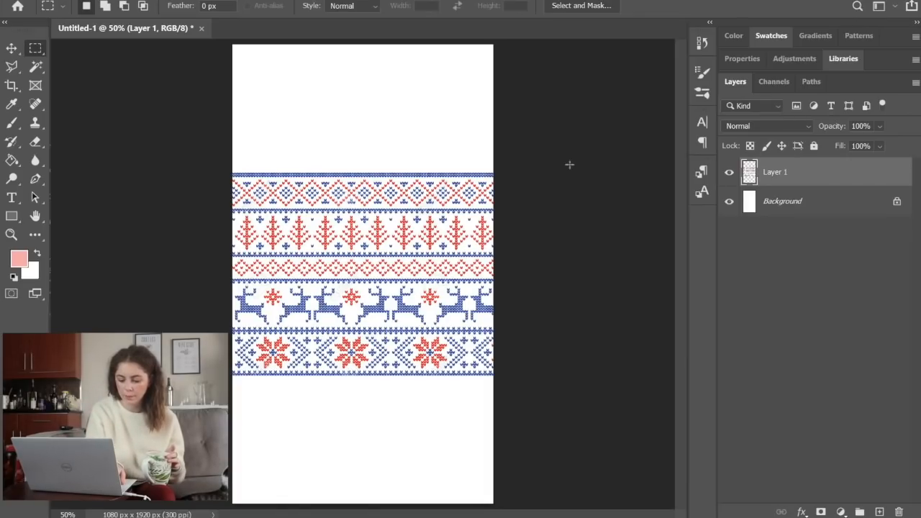
key("ctrl+v")
key("ctrl+v")
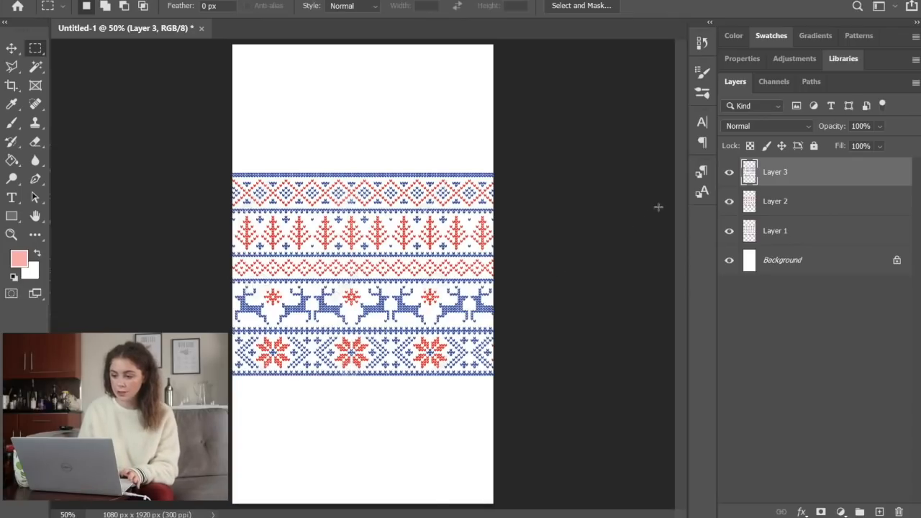
Hide Layer 3 and Layer 2 and start a free transform of the pattern on Layer 1
left_click(729, 175)
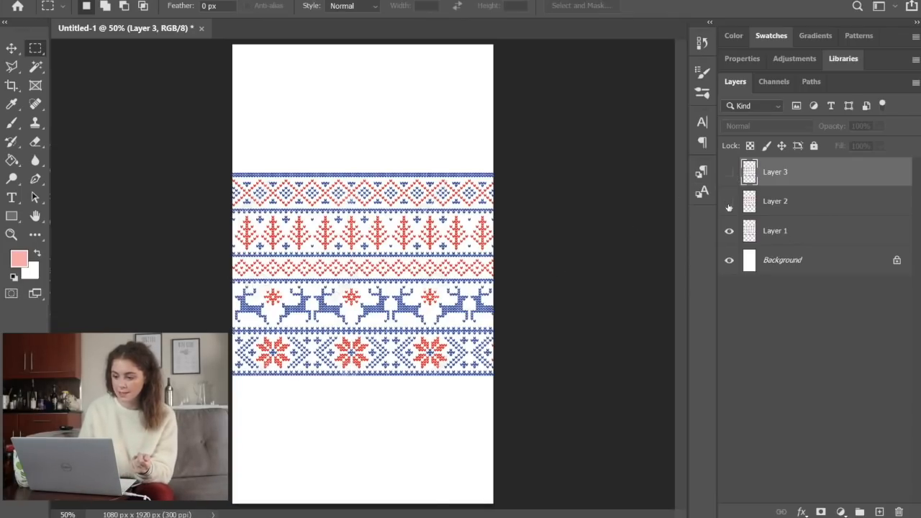
left_click(782, 240)
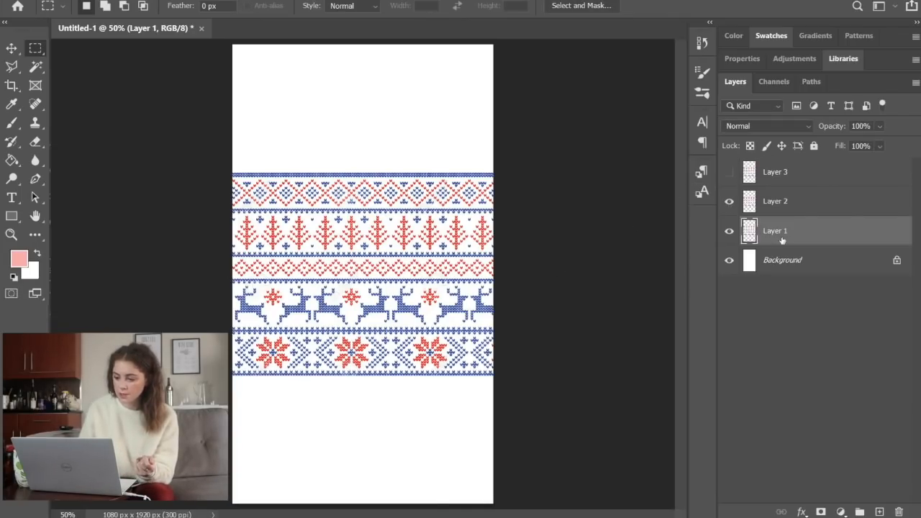
left_click(730, 202)
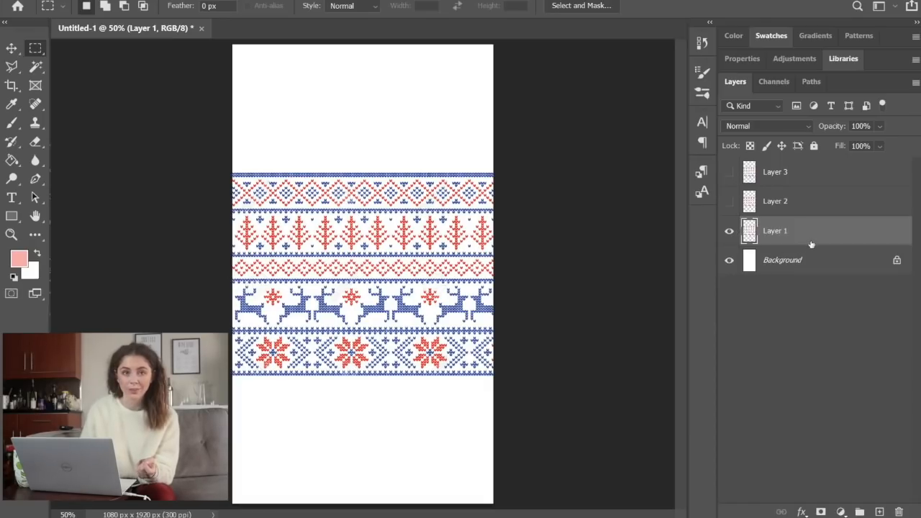
key("ctrl+t")
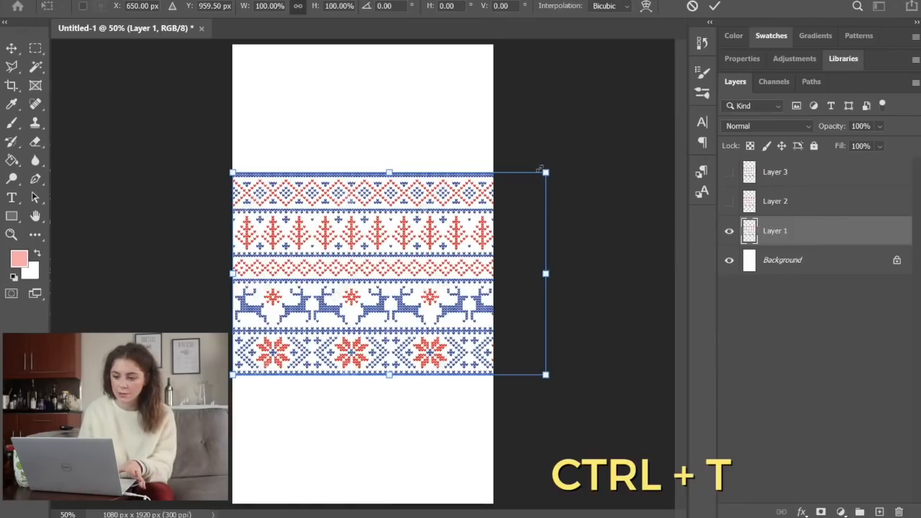
mouse_move(545, 172)
left_mouse_down()
mouse_move(641, 108)
mouse_move(556, 166)
left_mouse_up()
key("ctrl+z")
left_click_drag(474, 237, 409, 276)
left_click_drag(497, 422, 530, 334)
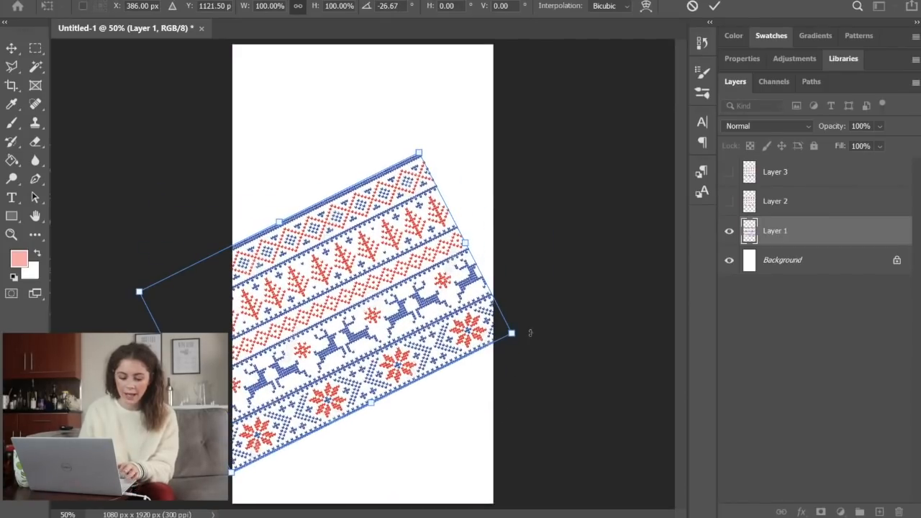
key("ctrl+z")
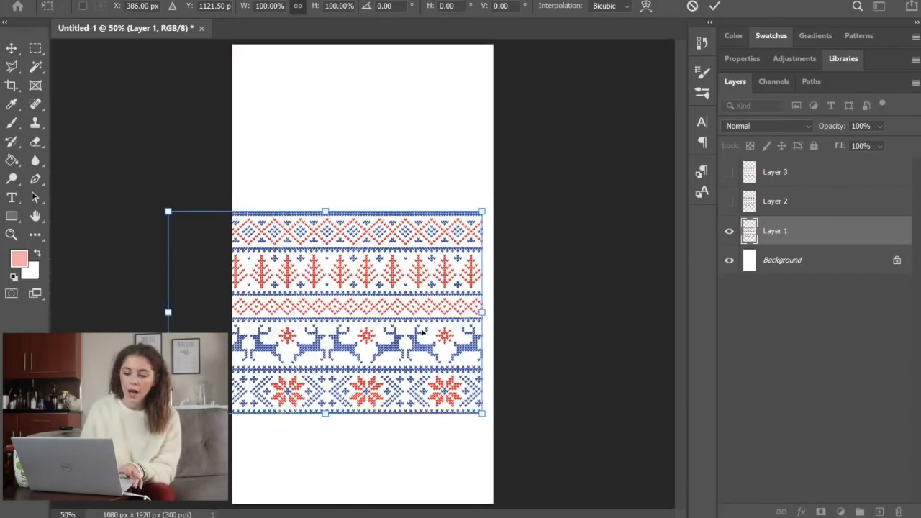
Stack the pattern copies on Layers 1, 2 and 3 edge to edge from the canvas top downward, showing the hidden layers again
left_click_drag(422, 333, 448, 166)
key("Return")
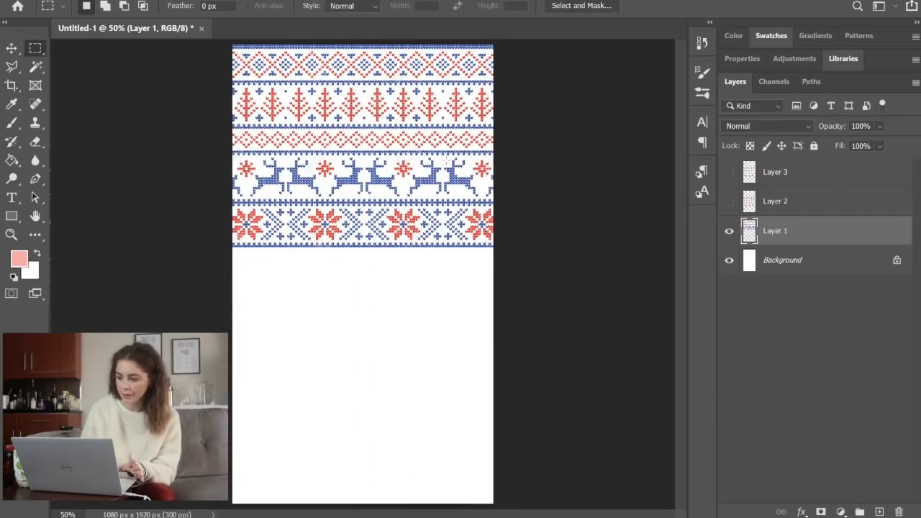
left_click(730, 202)
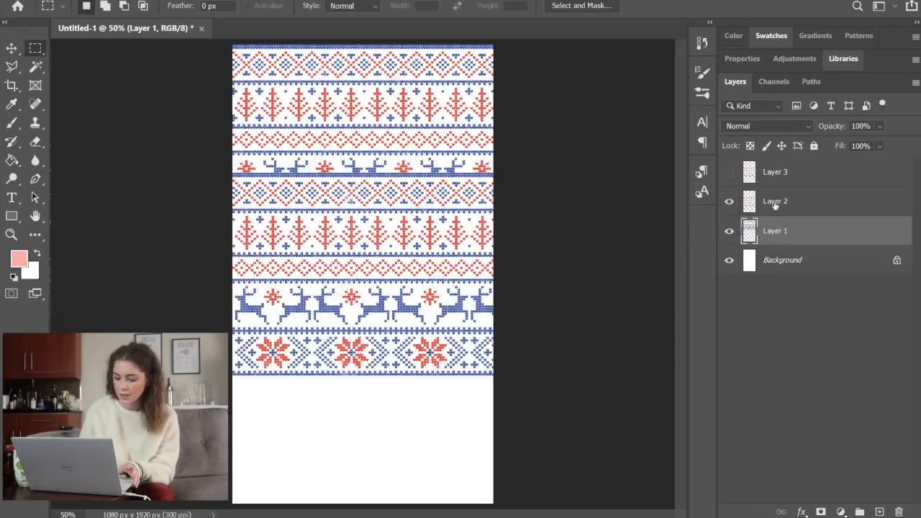
left_click(774, 202)
key("ctrl+t")
left_click_drag(454, 238, 432, 308)
key("Return")
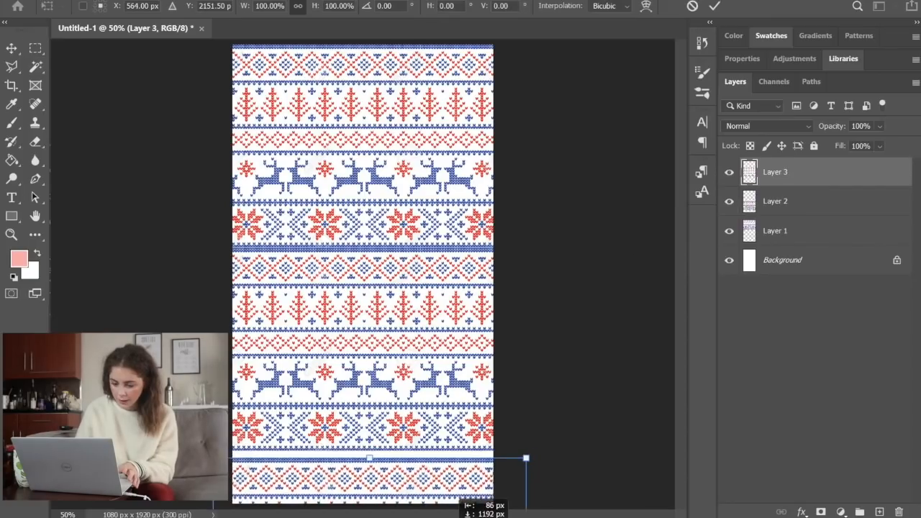
left_click_drag(525, 457, 519, 450)
key("Return")
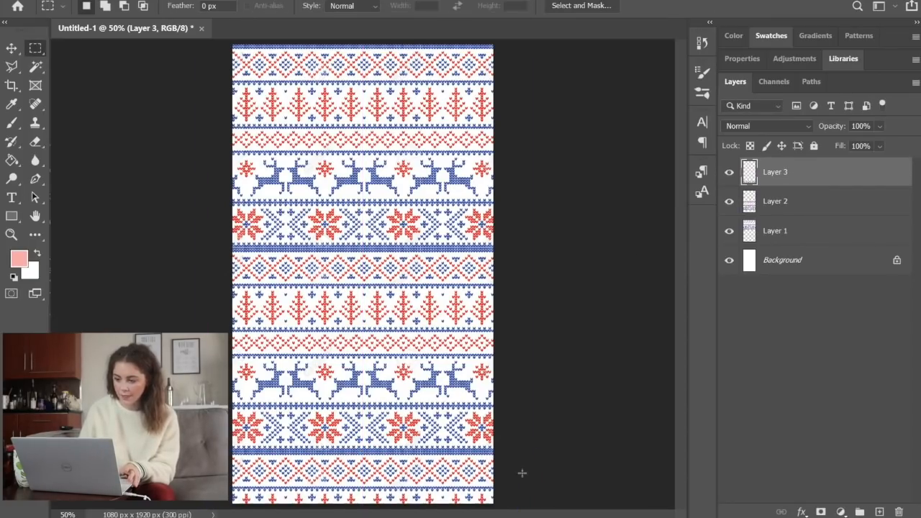
Merge Layer 1, Layer 2 and Layer 3 into a single pattern layer
left_click(787, 232, "shift")
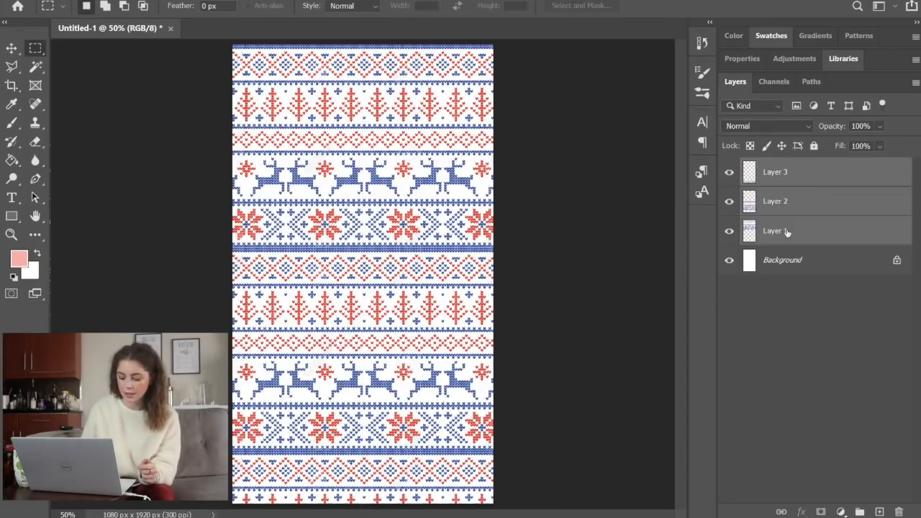
right_click(787, 232)
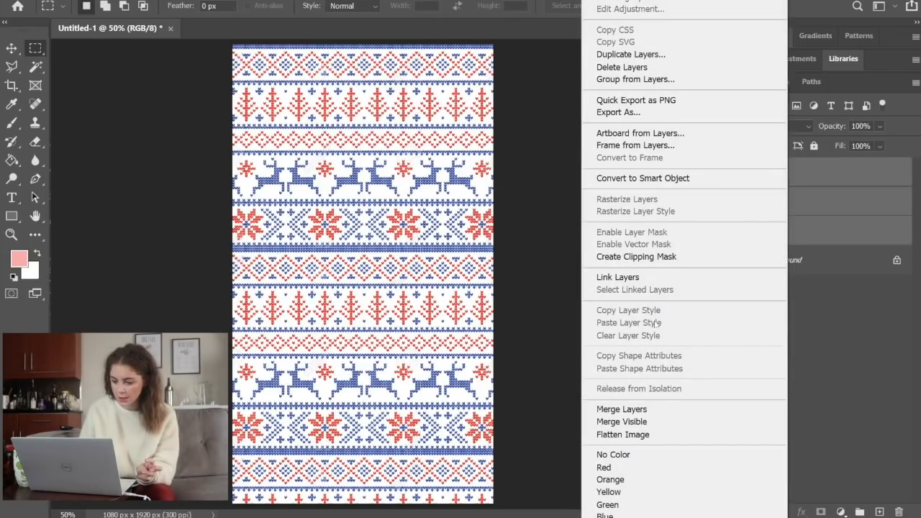
left_click(608, 409)
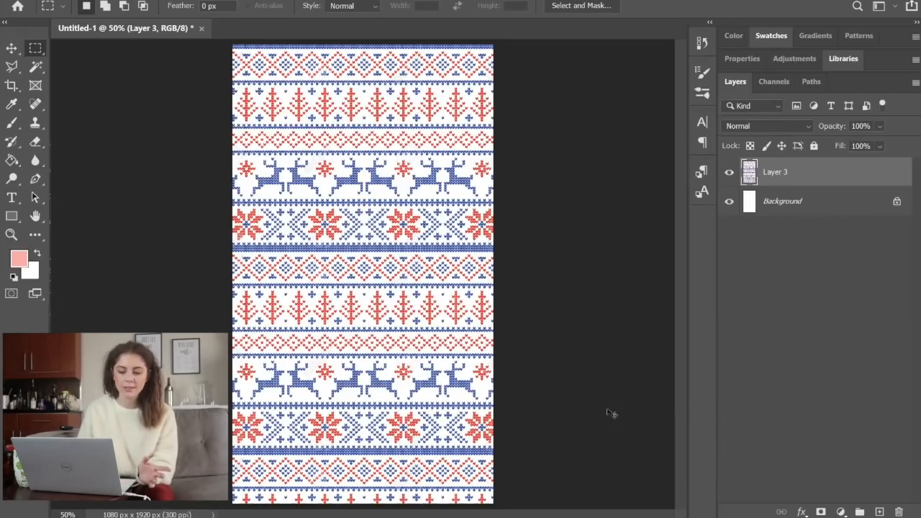
Shift the merged pattern upward so that a row of red trees sits at the top of the canvas
key("ctrl+t")
left_click_drag(418, 375, 418, 335)
key("Return")
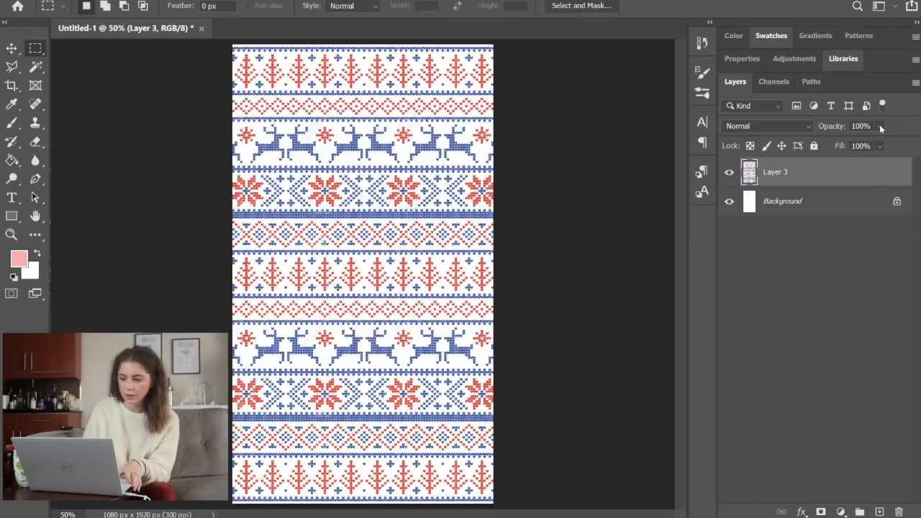
Lower the merged pattern layer's opacity to 85%
left_click(879, 126)
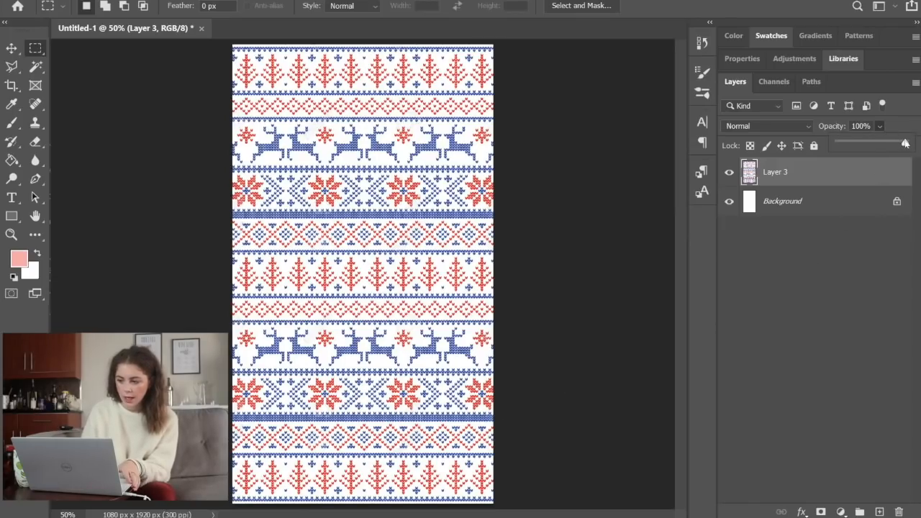
mouse_move(905, 143)
left_mouse_down()
mouse_move(880, 146)
mouse_move(895, 142)
left_mouse_up()
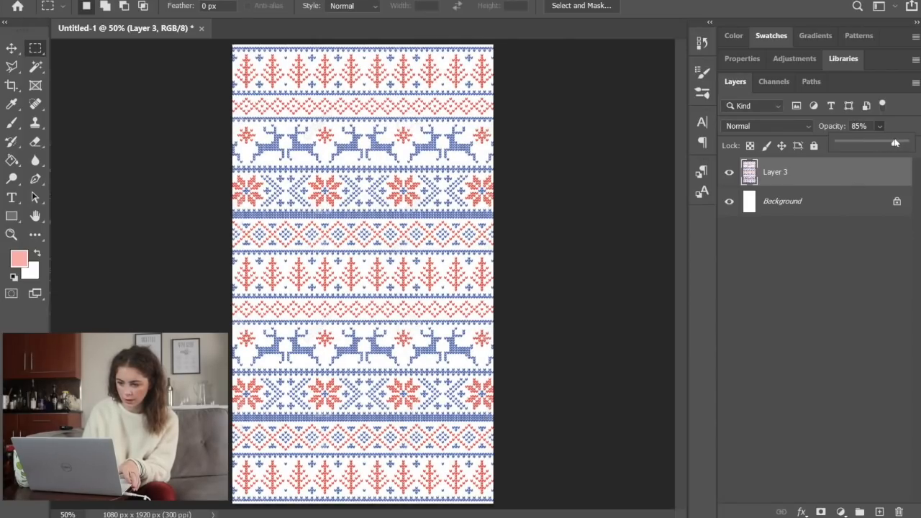
key("Return")
key("Return")
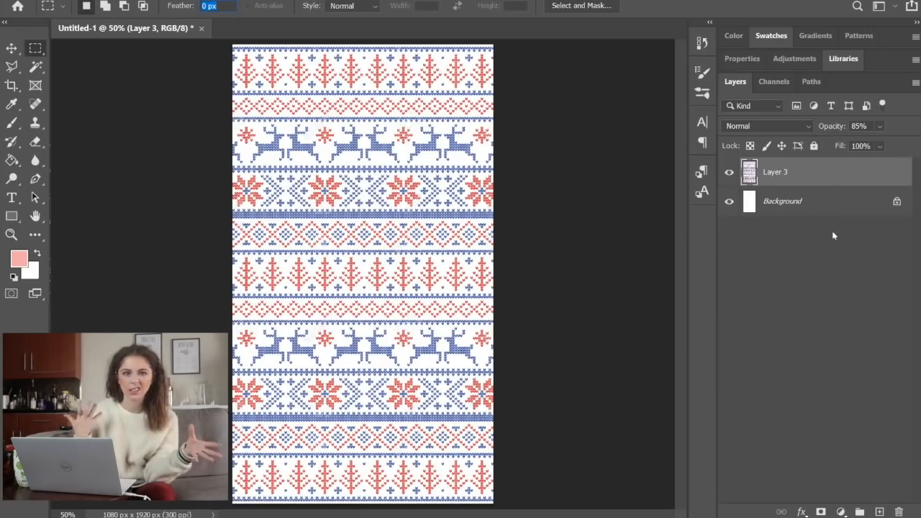
Show the colour swatches, sample the pattern's blue stitches as the foreground colour, and inspect it in the Color Picker without changing it
left_click(771, 36)
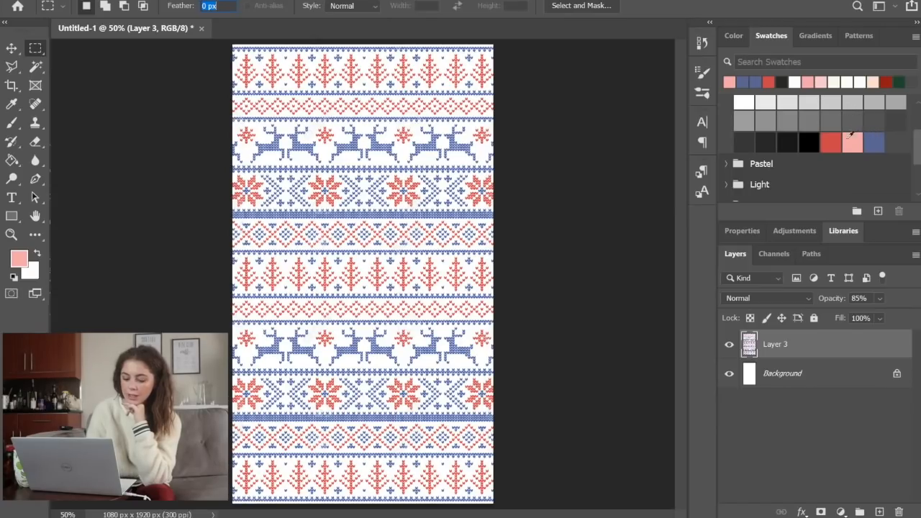
type("2")
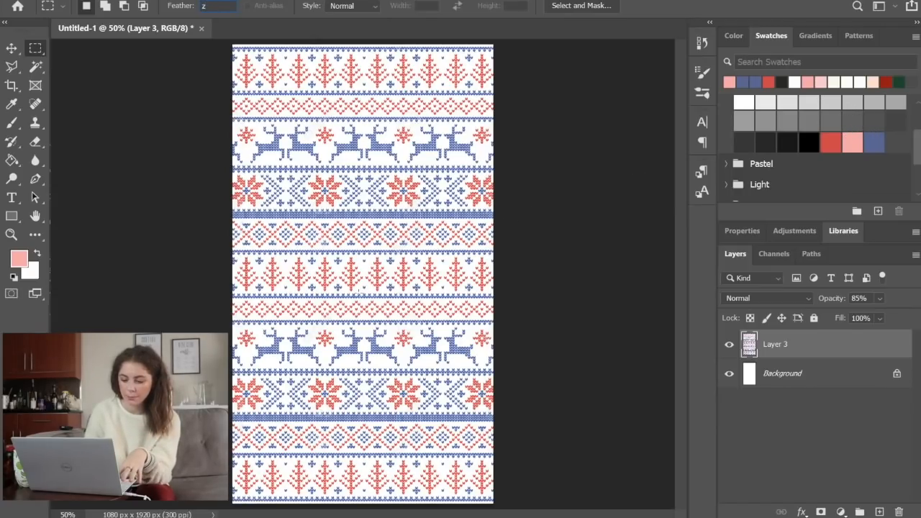
key("Escape")
key("z")
left_click(349, 254)
left_click(349, 254)
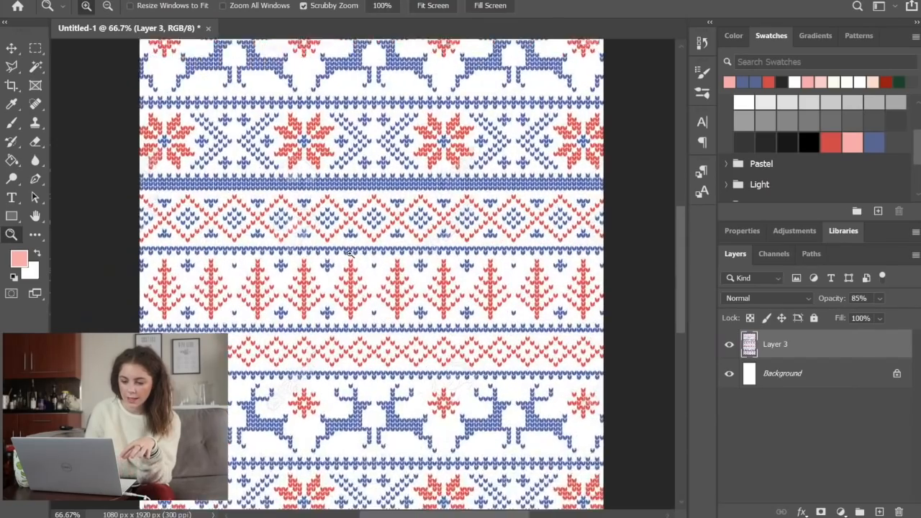
left_click(349, 253)
left_click(350, 254)
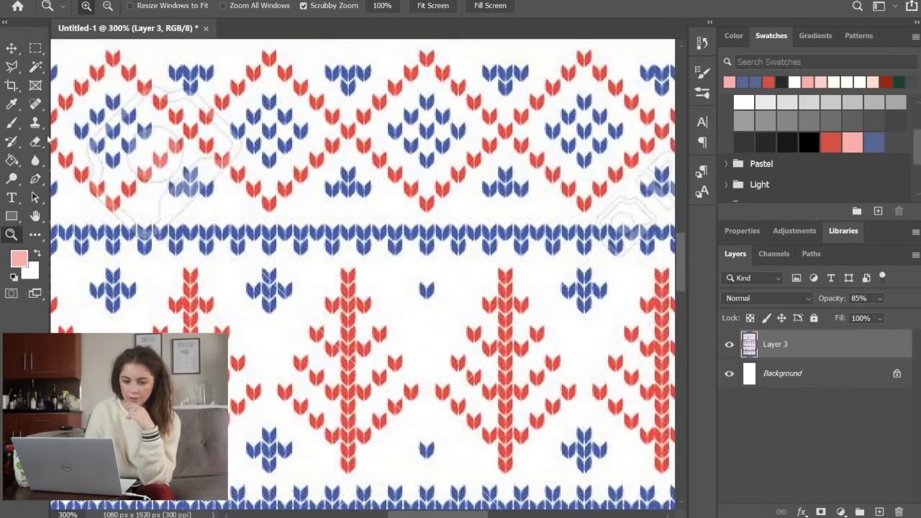
left_click(11, 104)
left_click(252, 225)
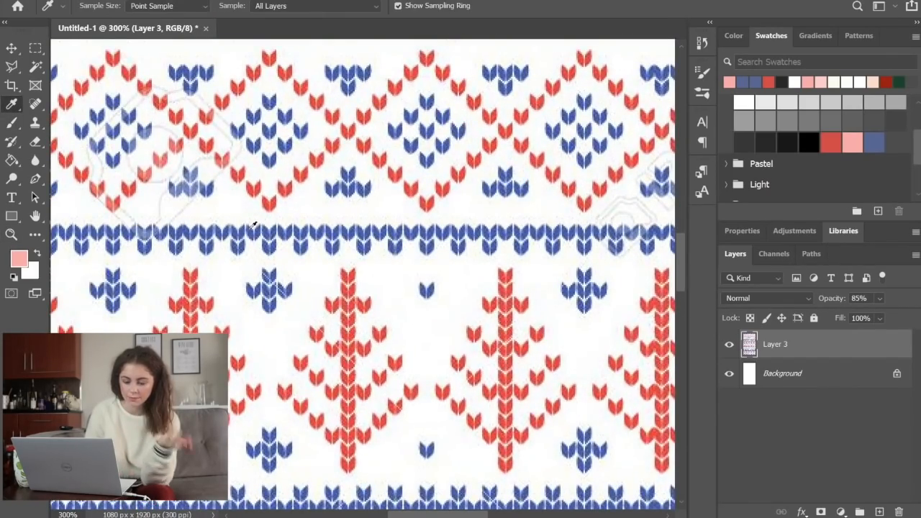
left_click(19, 261)
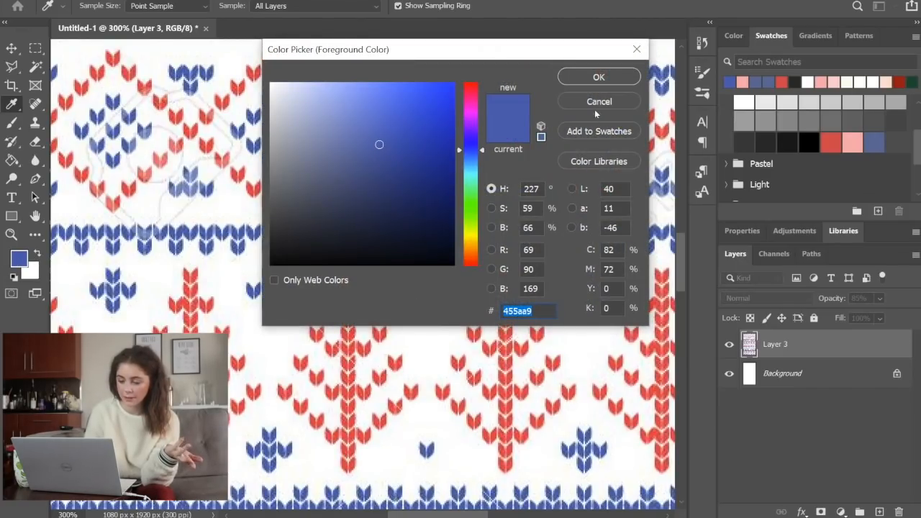
left_click(591, 103)
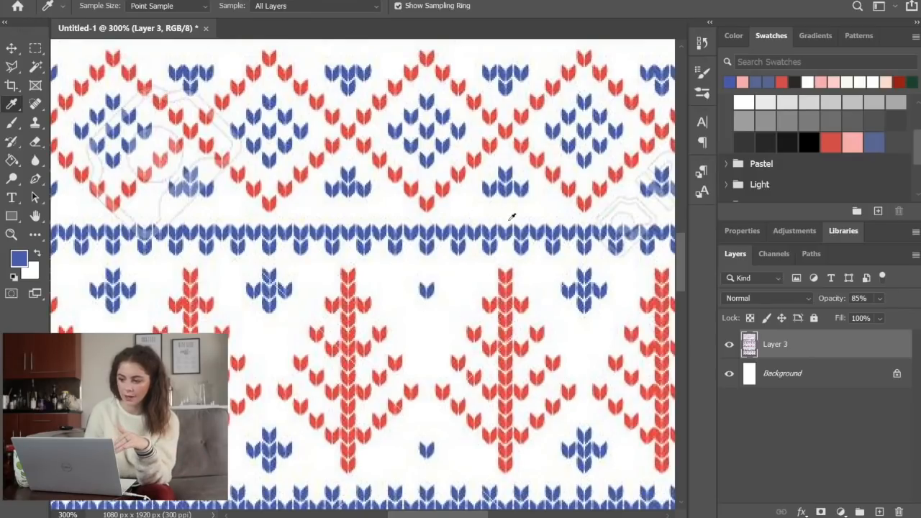
Set the foreground colour to the saved red swatch and inspect it in the Color Picker, leaving it as is
left_click(833, 140)
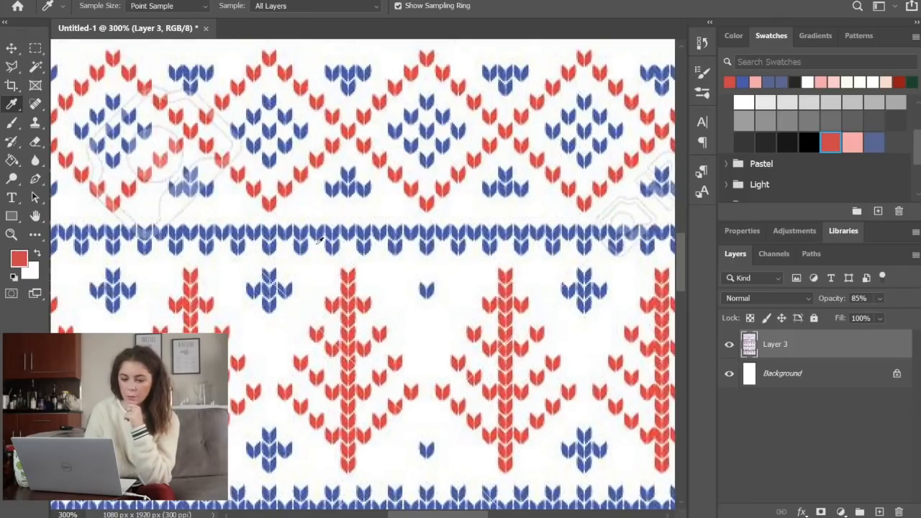
left_click(14, 260)
mouse_move(356, 144)
left_mouse_down()
mouse_move(305, 83)
mouse_move(325, 83)
mouse_move(339, 103)
mouse_move(361, 88)
left_mouse_up()
left_click(619, 103)
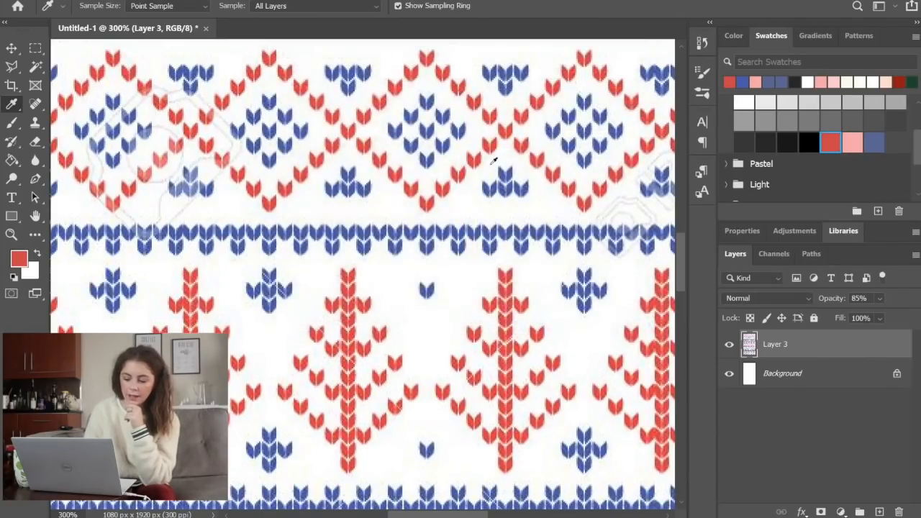
Activate the Polygonal Lasso tool and add a new empty layer above the pattern layer
scroll(493, 161, "right", 5)
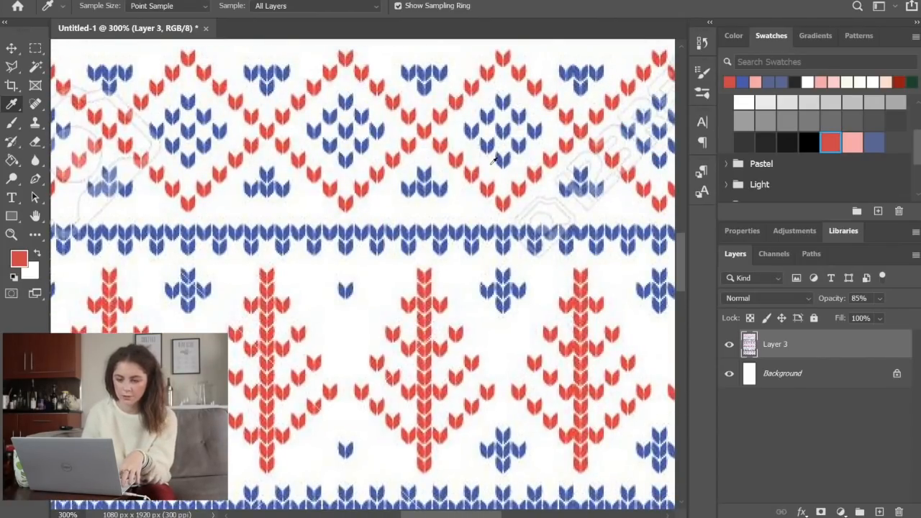
key("z")
key("ctrl+0")
key("m")
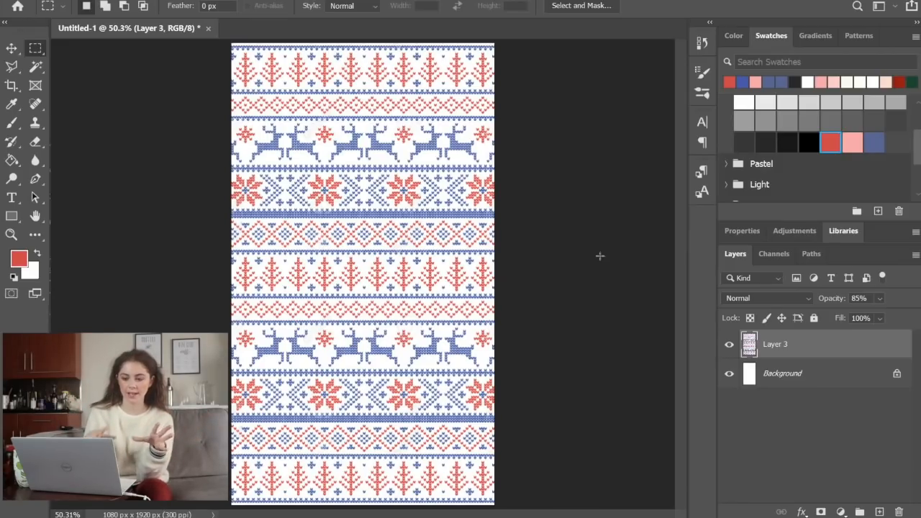
left_click(12, 68)
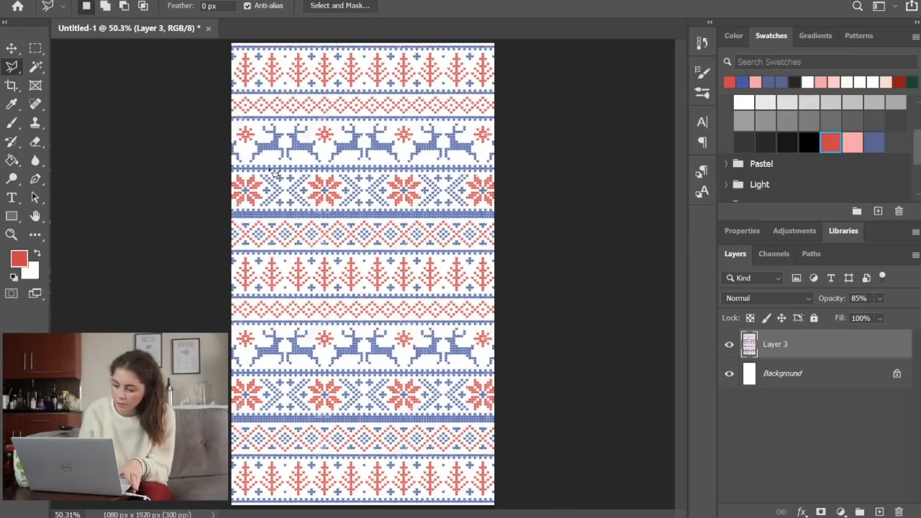
left_click(879, 512)
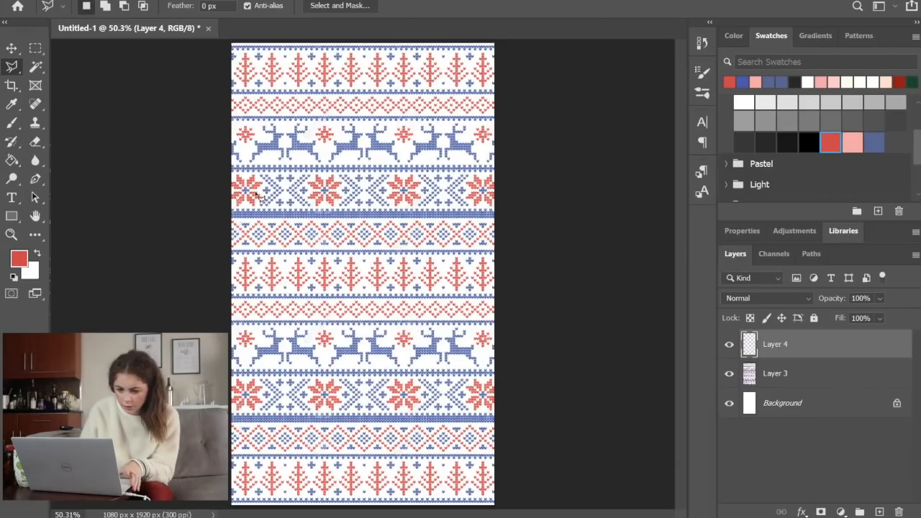
Outline a closed, irregular four-sided selection across the middle of the canvas, wider at its upper edge, with the Polygonal Lasso
left_click(253, 197)
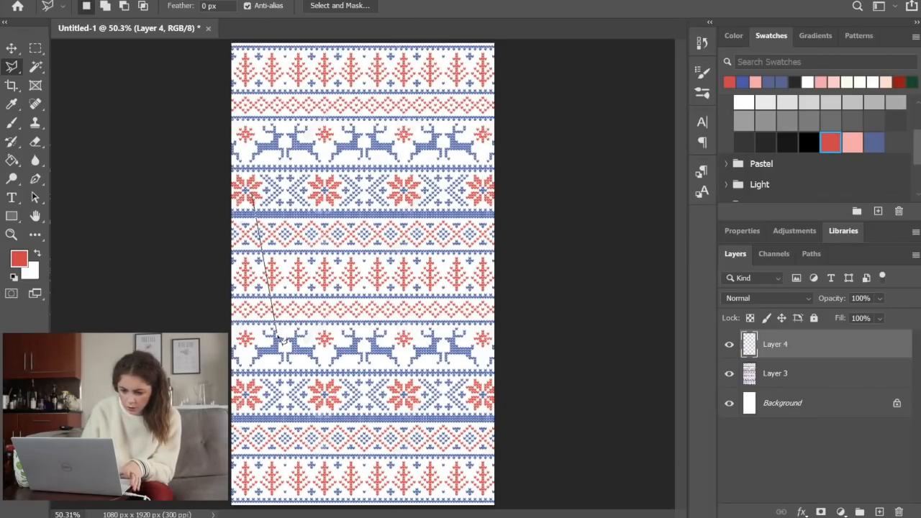
left_click(275, 339)
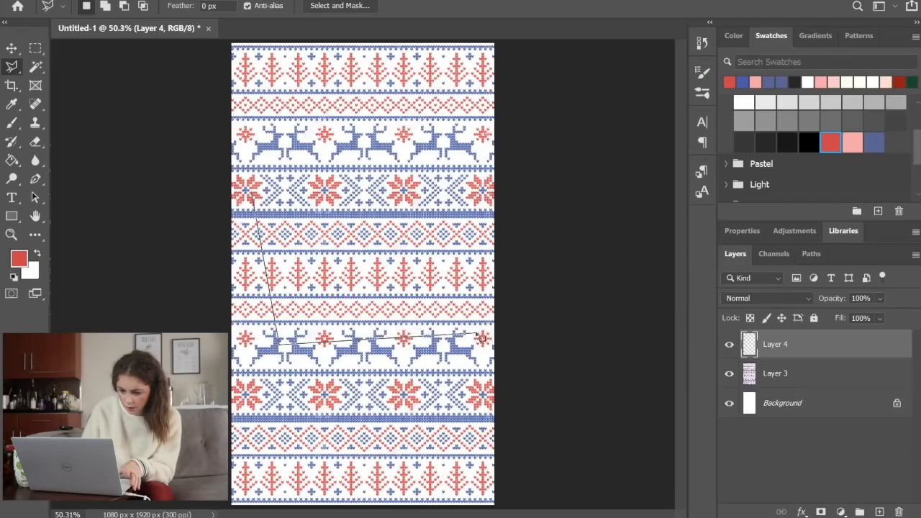
left_click(455, 332)
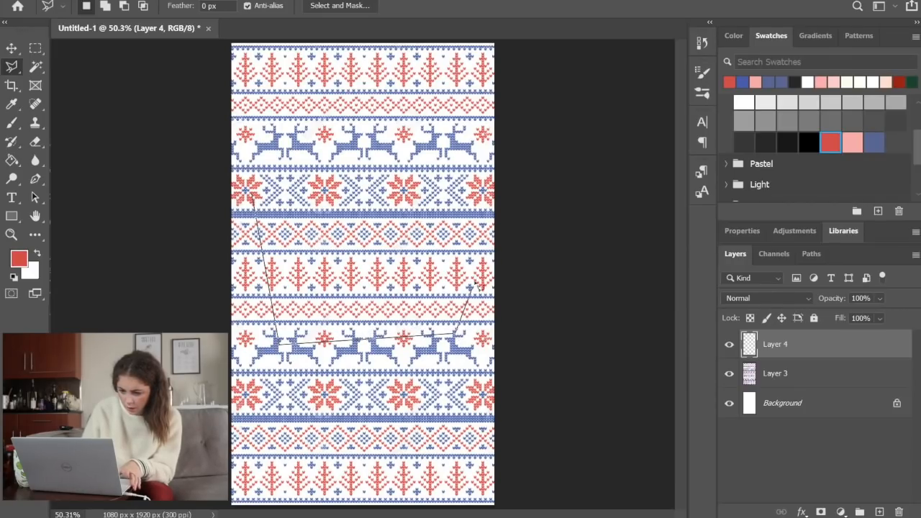
left_click(472, 208)
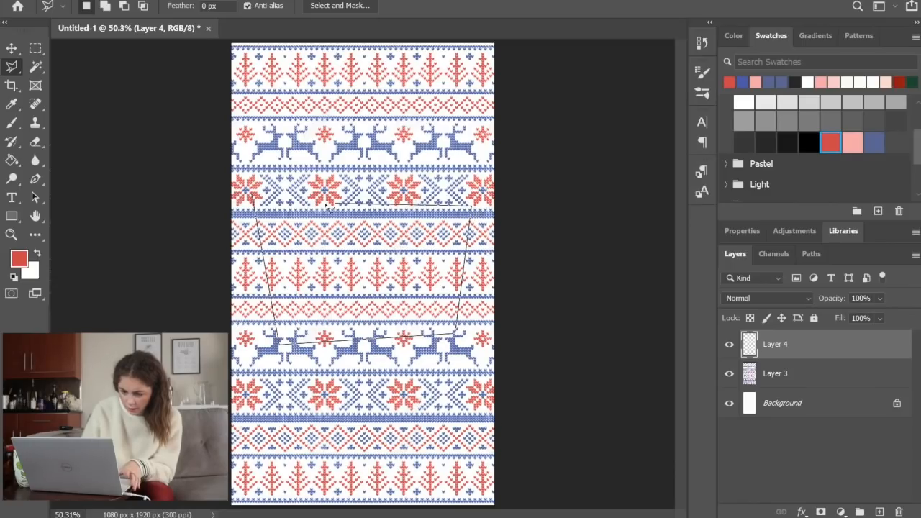
left_click(252, 196)
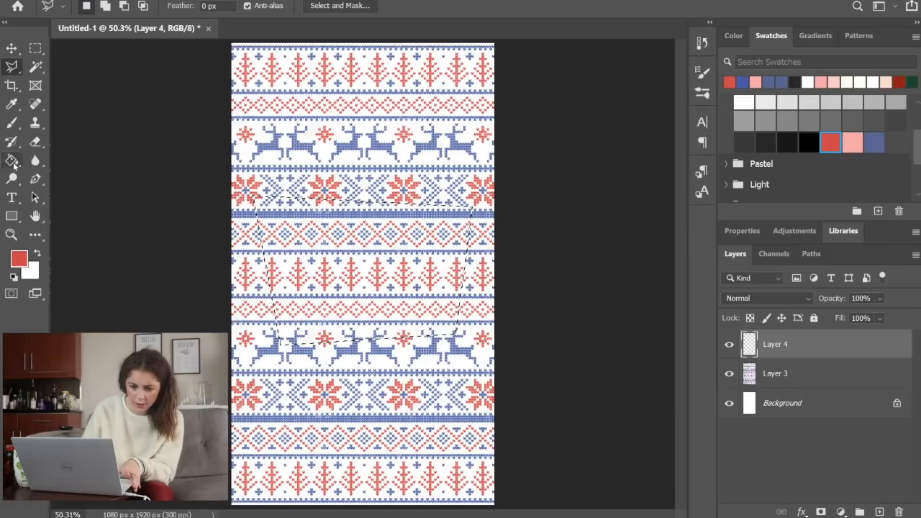
Fill the four-sided selection with the red foreground colour on the new layer and deselect
left_click(12, 159)
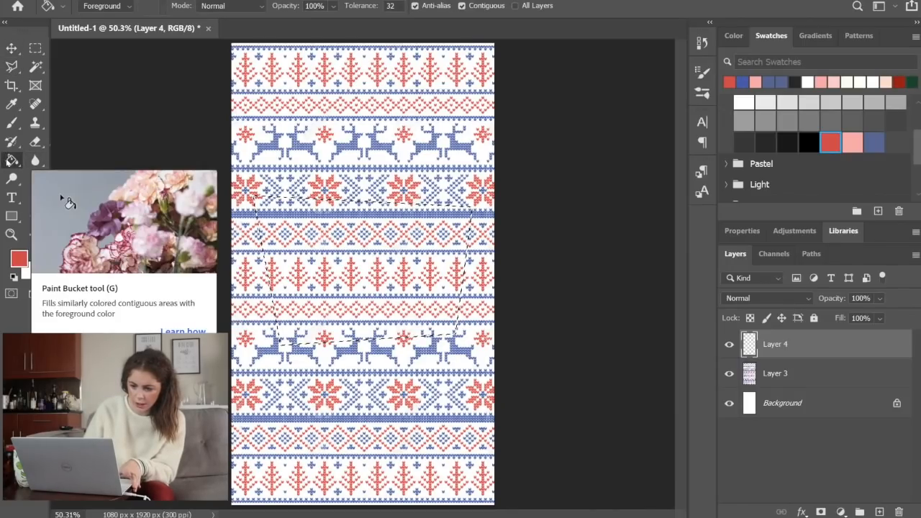
left_click(395, 242)
key("m")
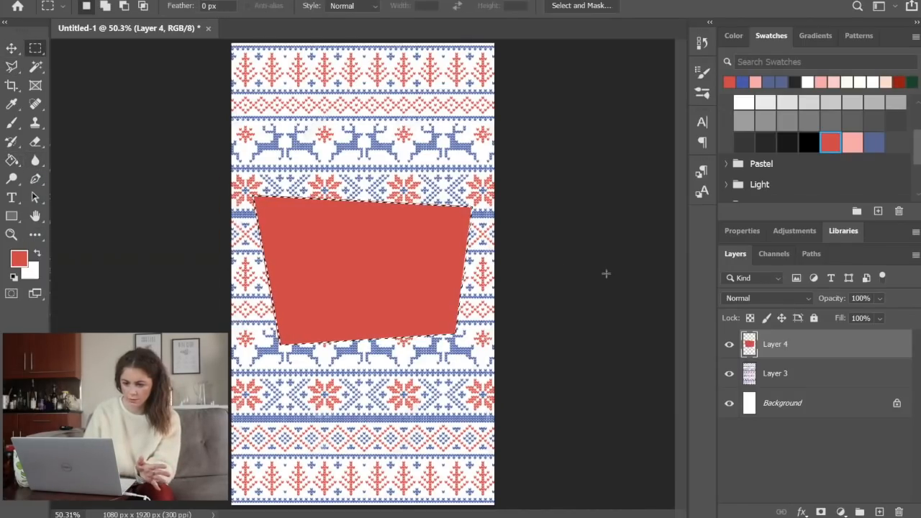
left_click(606, 273)
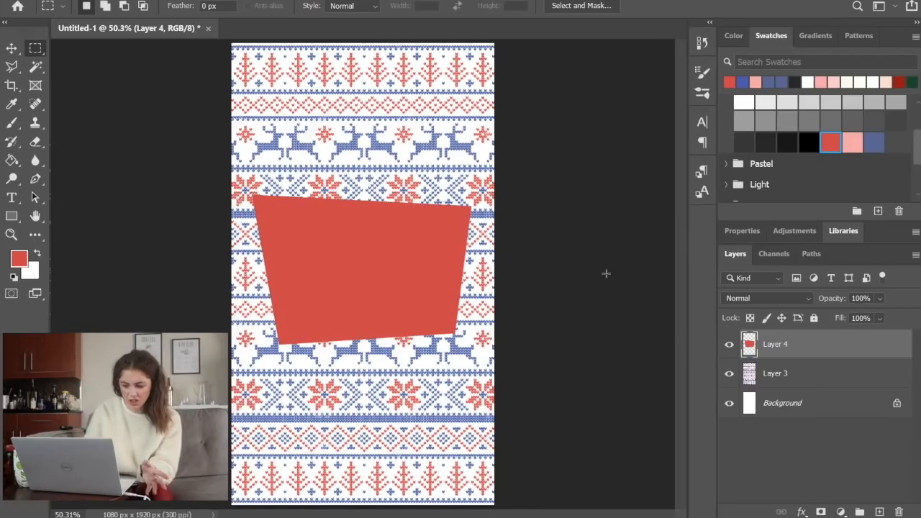
Trim the sloping upper edge of the red shape by deleting a lassoed wedge that starts at its upper-right corner, and deselect
key("l")
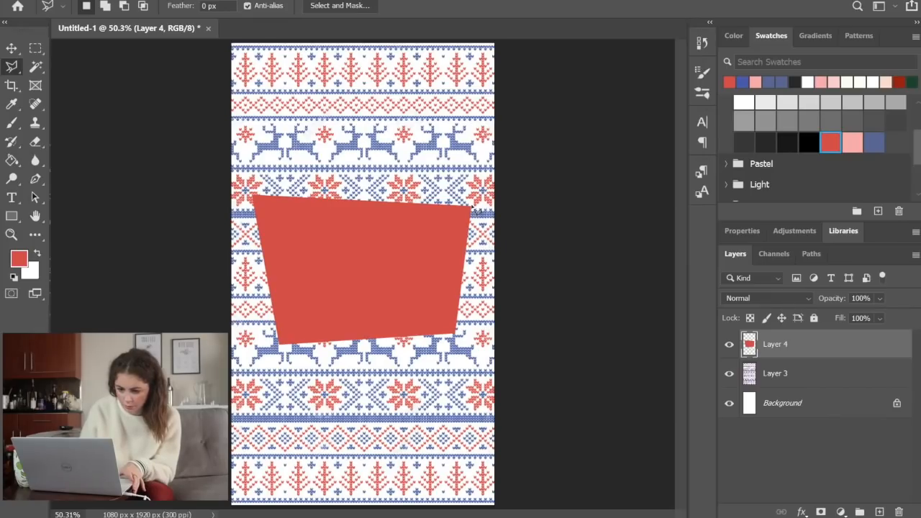
left_click(472, 207)
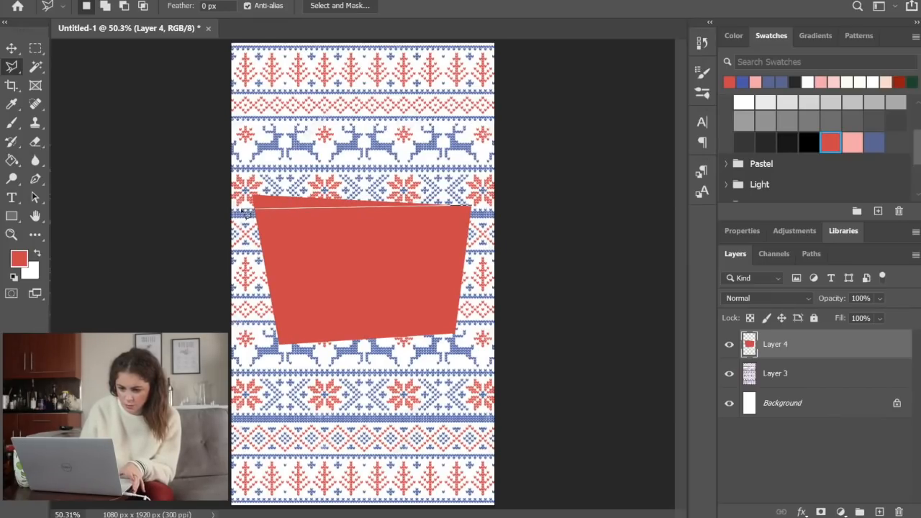
left_click(244, 209)
left_click(248, 131)
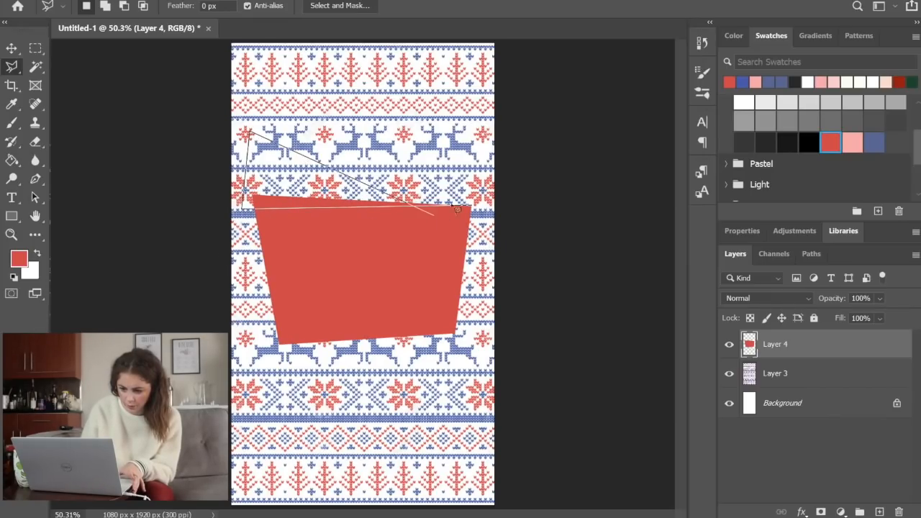
left_click(472, 207)
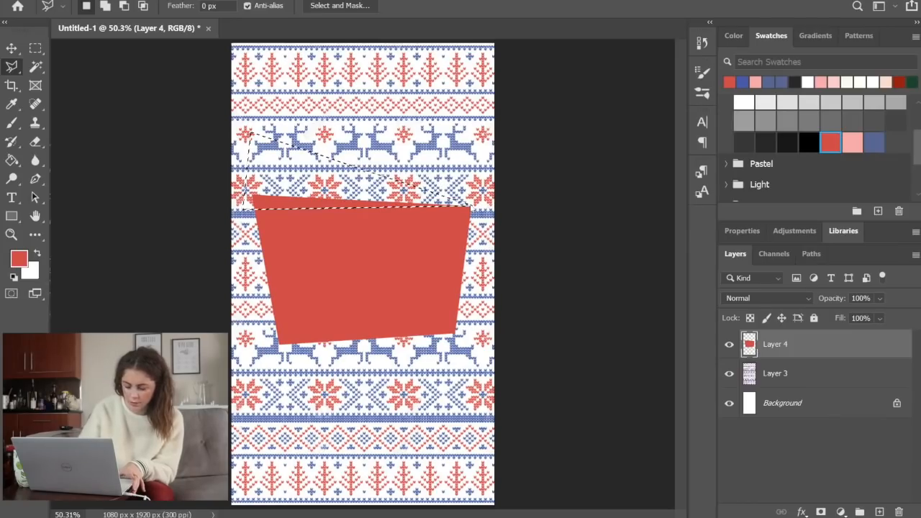
key("Delete")
key("m")
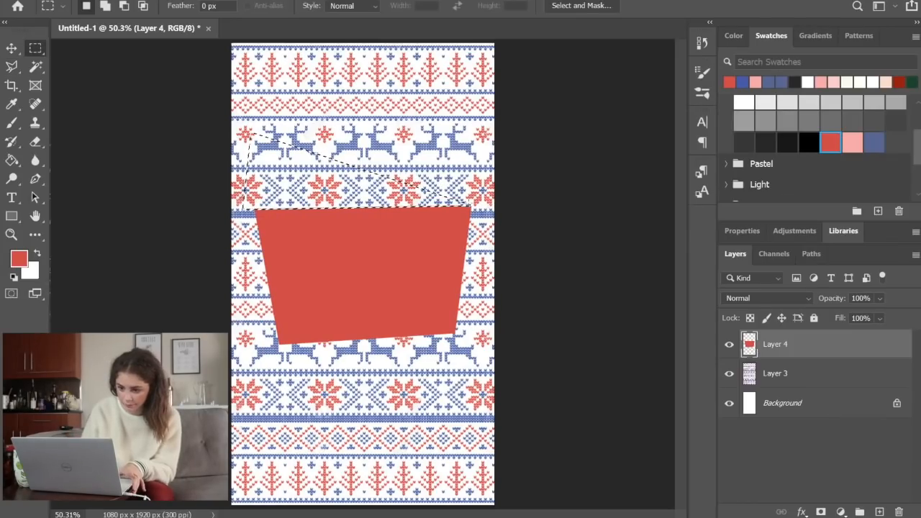
key("ctrl+d")
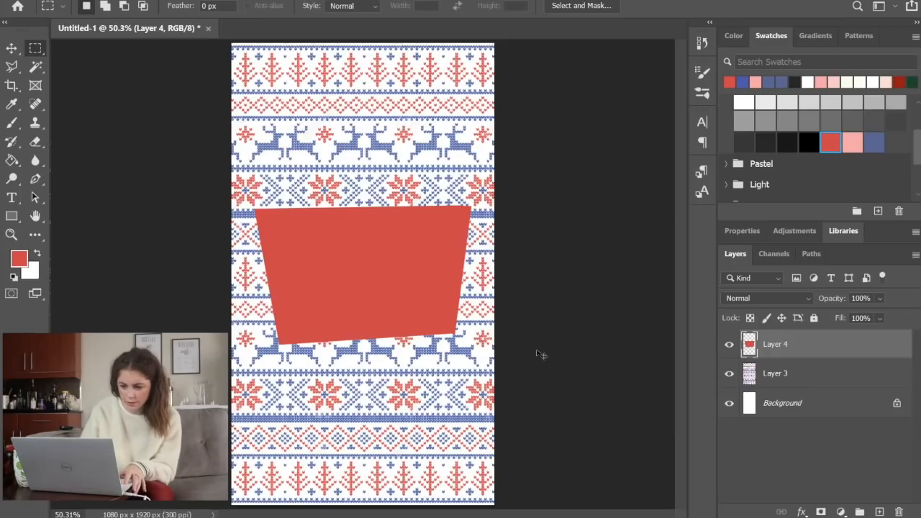
Transform the red shape by rotating it 1.46°, widening it to 107.29% and centring it on the canvas
key("ctrl+t")
left_click_drag(488, 367, 503, 349)
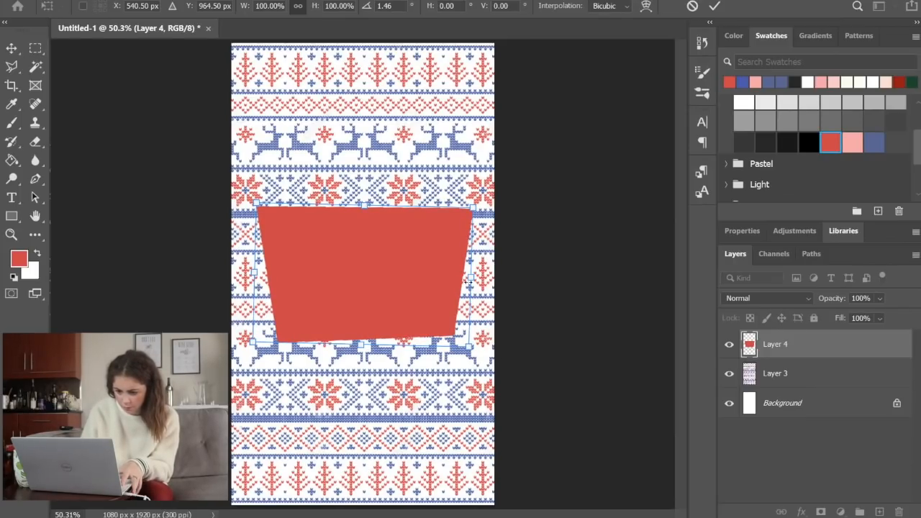
left_click_drag(468, 284, 438, 287)
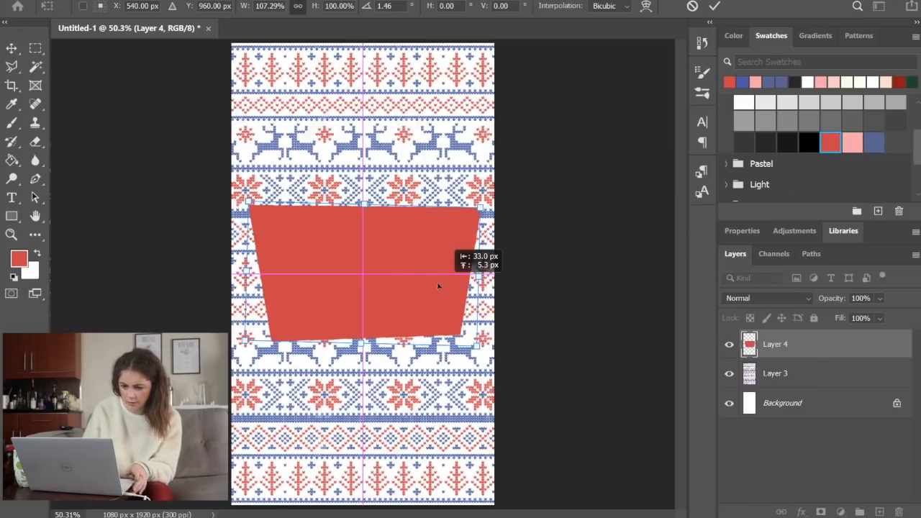
key("Return")
key("m")
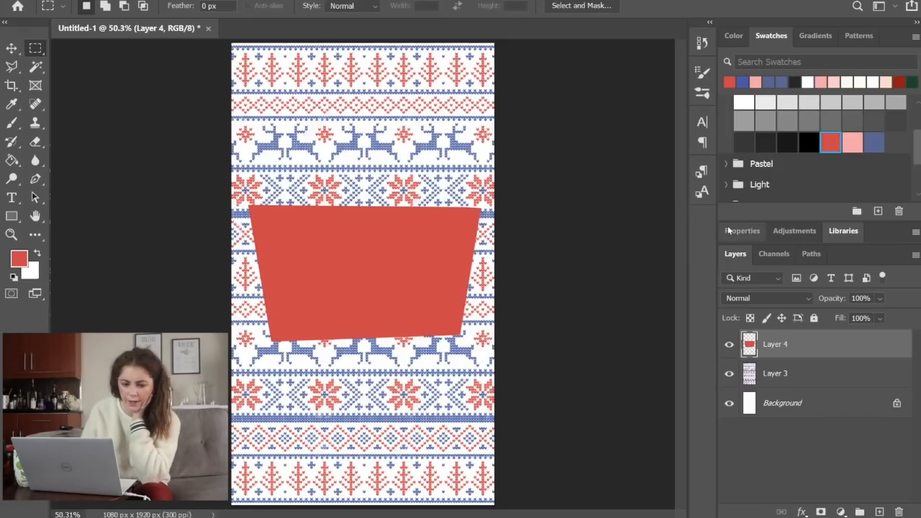
Recolour the shape with the light pink swatch using the Paint Bucket
left_click(11, 159)
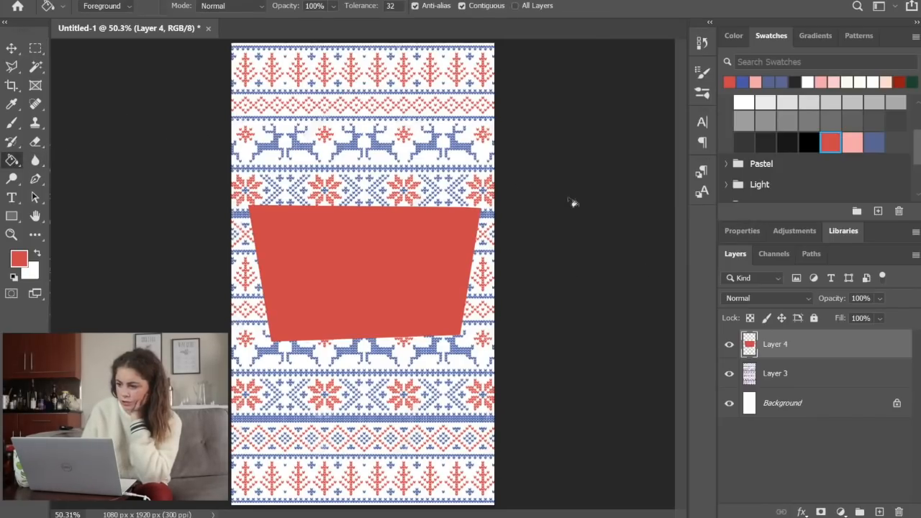
left_click(852, 142)
left_click(381, 264)
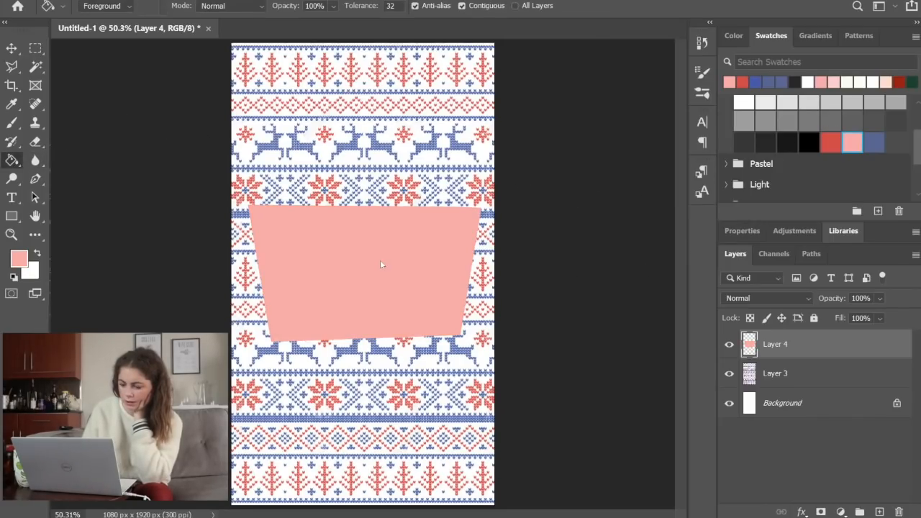
Add a red 16 px inside Stroke to the pink shape's layer style
double_click(859, 345)
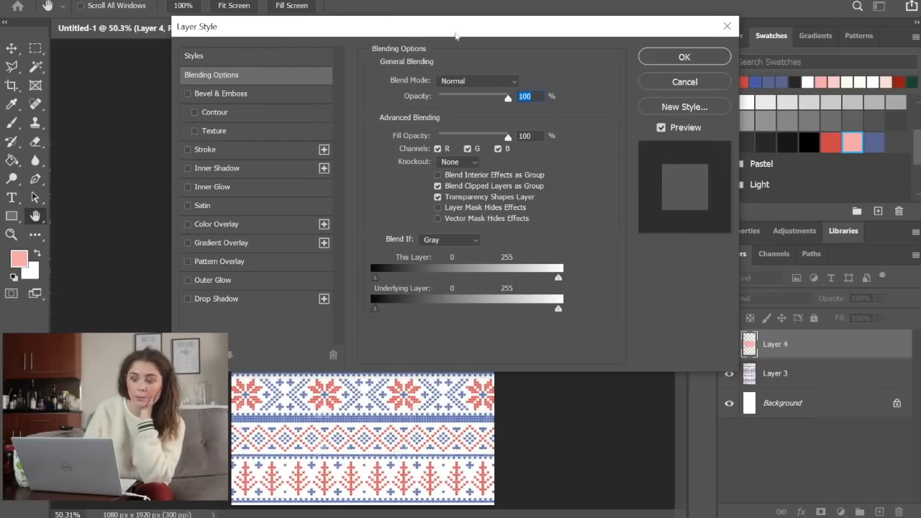
left_click_drag(458, 33, 465, 98)
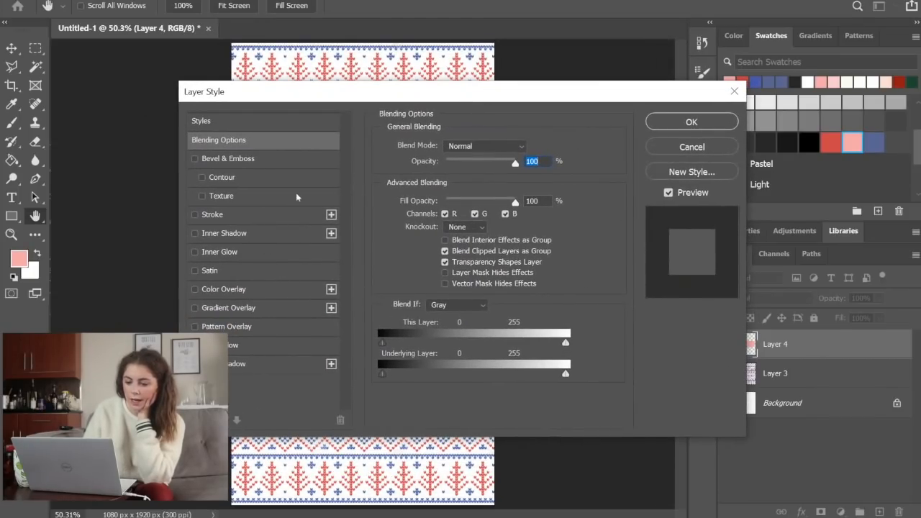
left_click(236, 213)
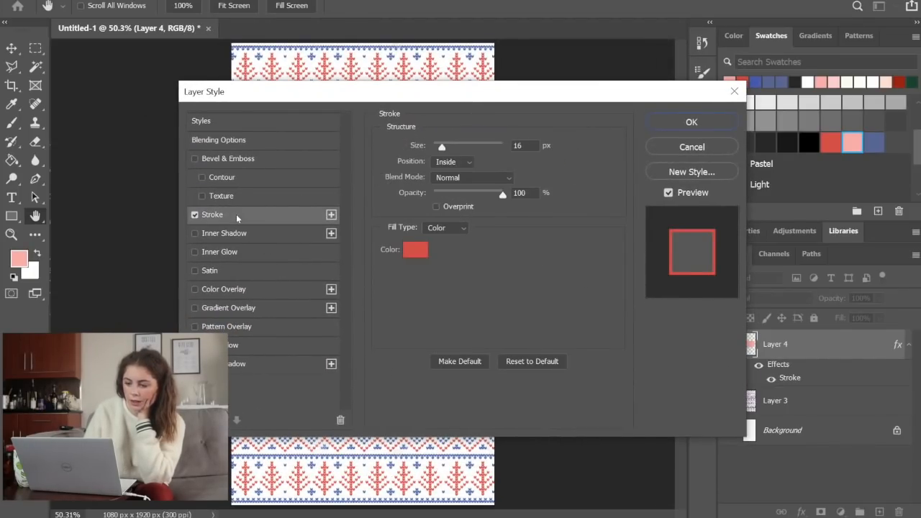
left_click_drag(482, 91, 730, 106)
Enable a black Multiply drop shadow on the pink shape with 0% spread, 0 px size and 100% opacity
key("Down")
key("Down")
key("Down")
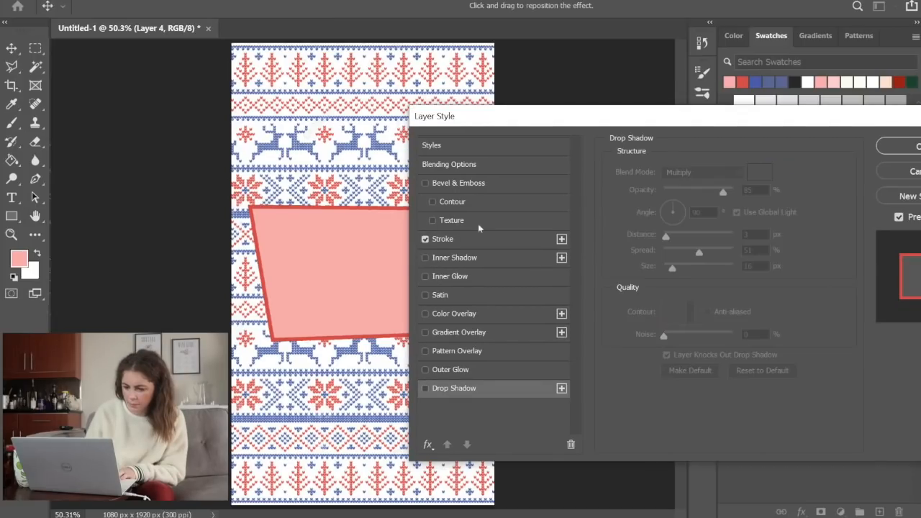
left_click(424, 389)
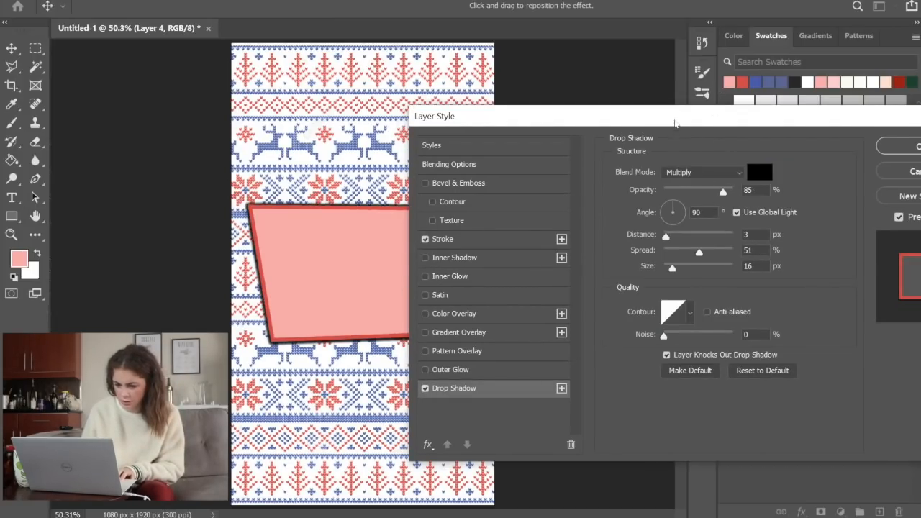
left_click_drag(675, 119, 680, 82)
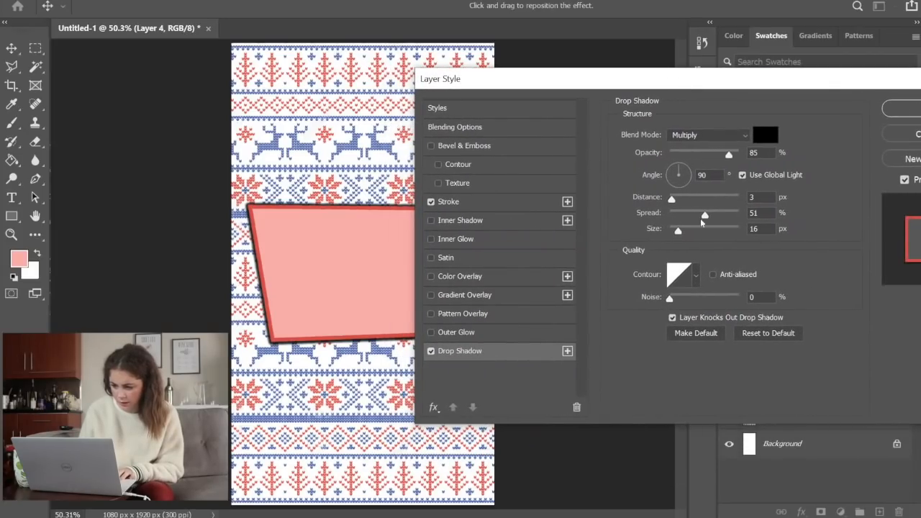
left_click_drag(705, 215, 669, 231)
key("Tab")
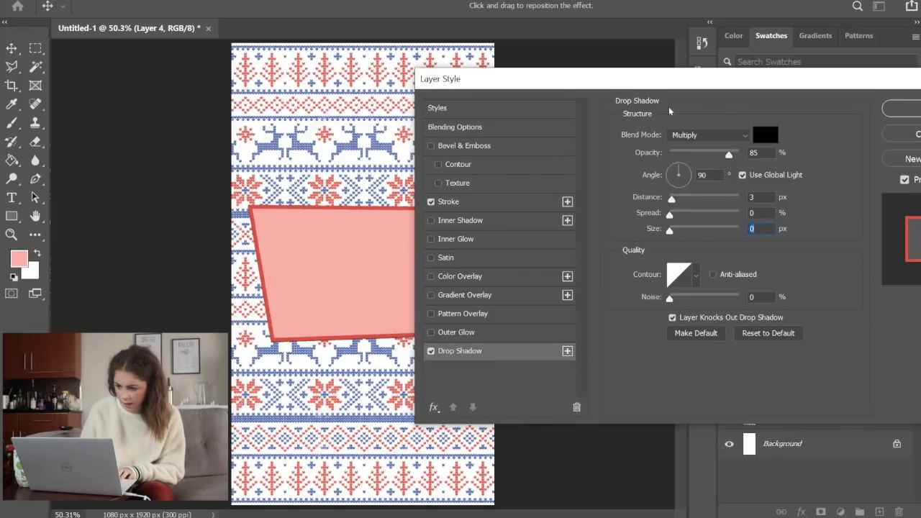
left_click_drag(728, 156, 738, 155)
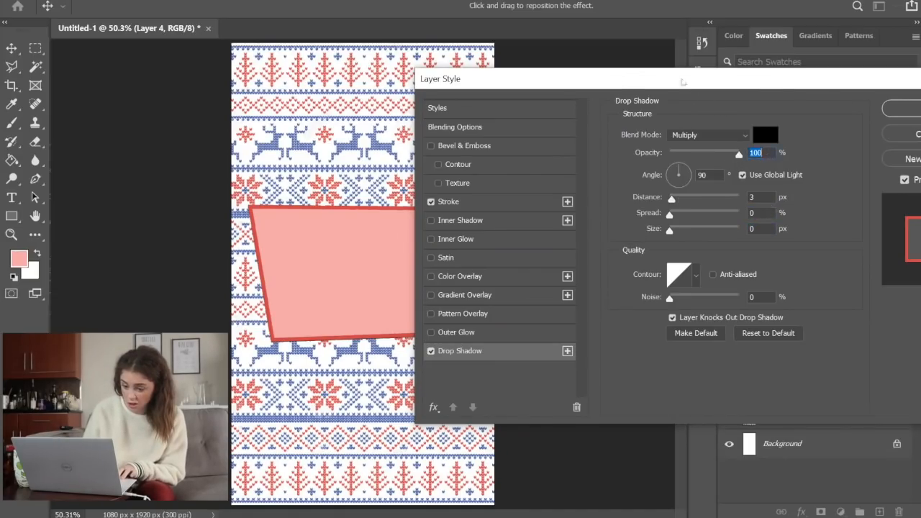
Set the drop shadow's distance to 10 px, angle to 125° and opacity to 81%, and apply the layer style
left_click_drag(671, 76, 738, 59)
left_click(829, 181)
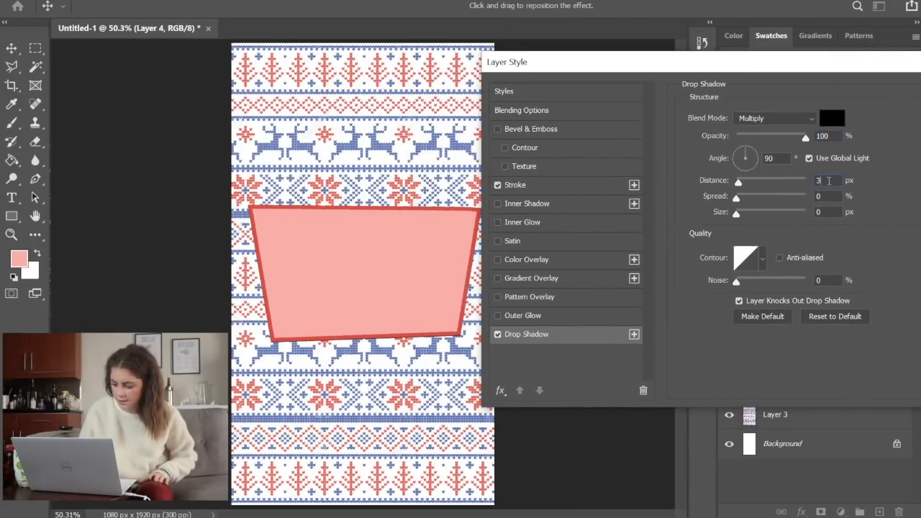
key("Up")
key("Up")
key("Up")
key("Up")
key("Up")
key("Up")
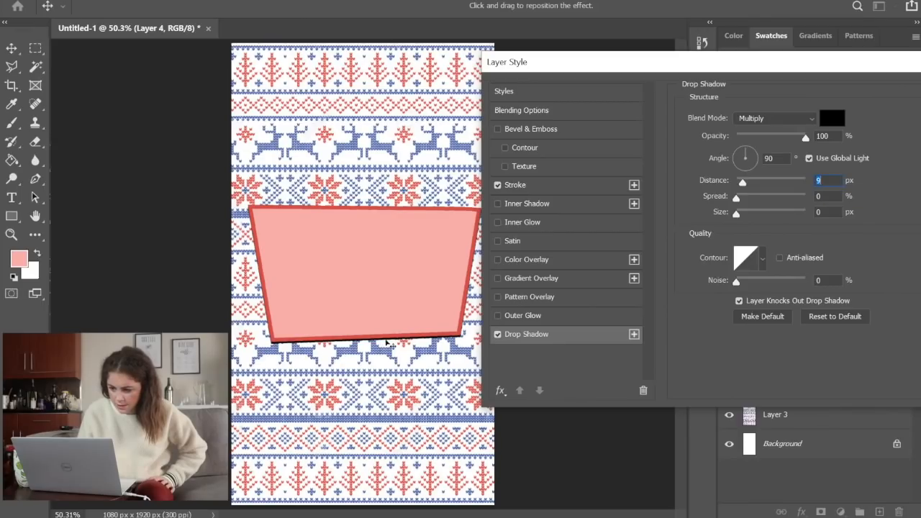
left_click(742, 156)
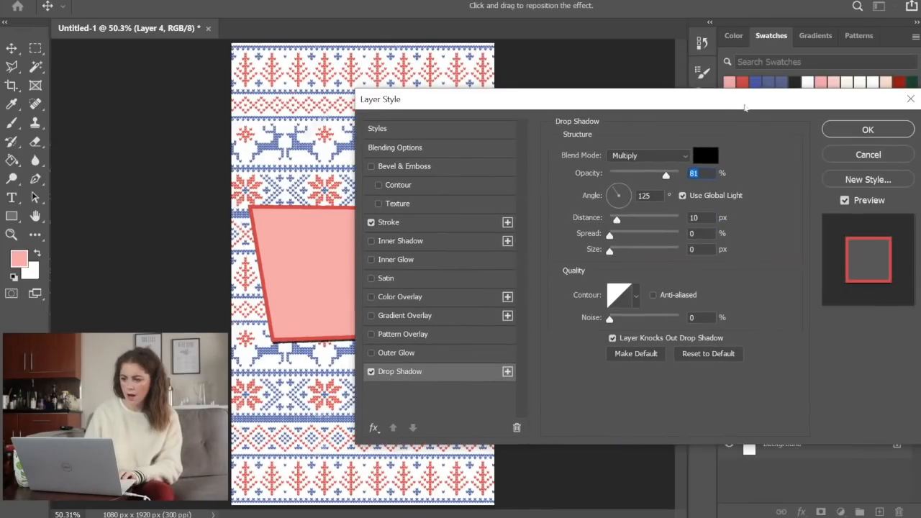
left_click(867, 129)
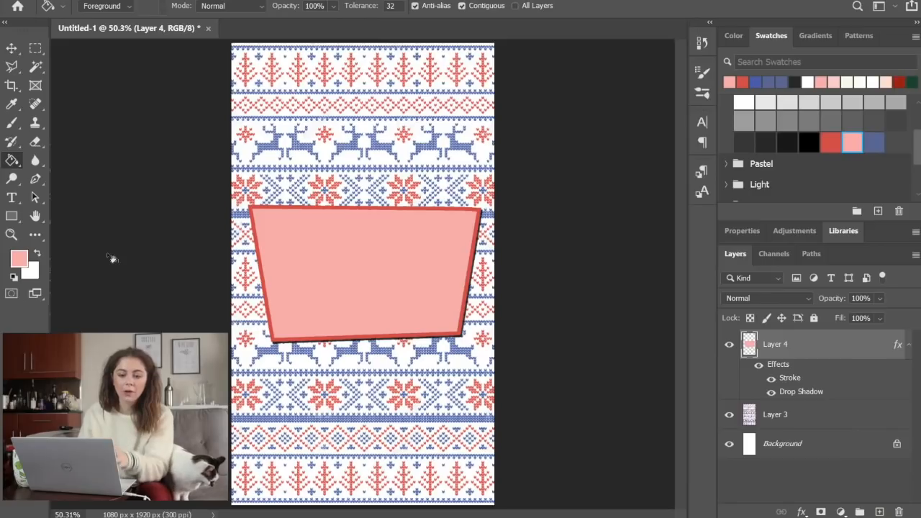
Create an empty text box spanning the pink panel, clear its placeholder text and set the text colour to black (000000)
left_click(12, 198)
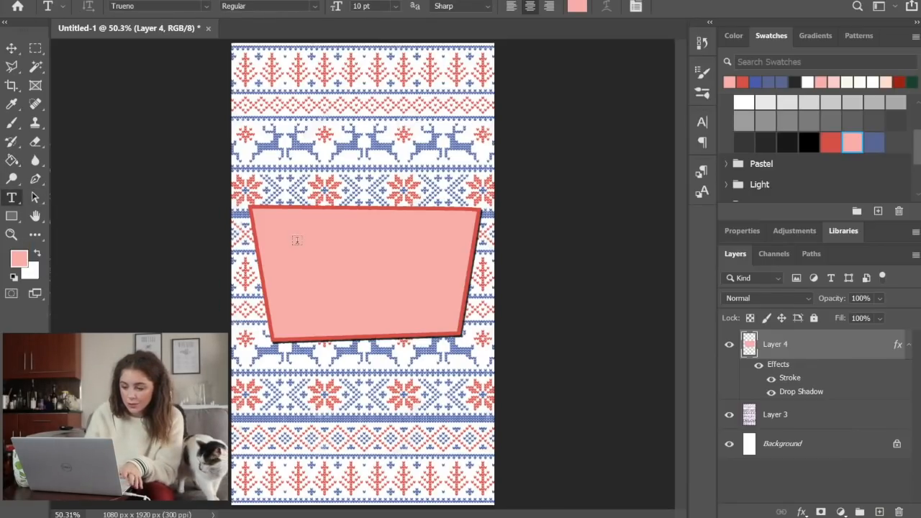
left_click_drag(274, 227, 493, 356)
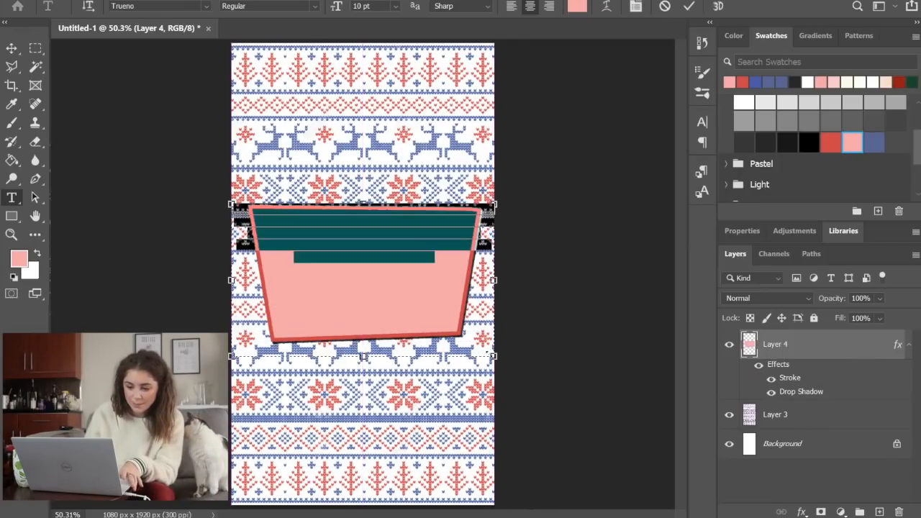
key("BackSpace")
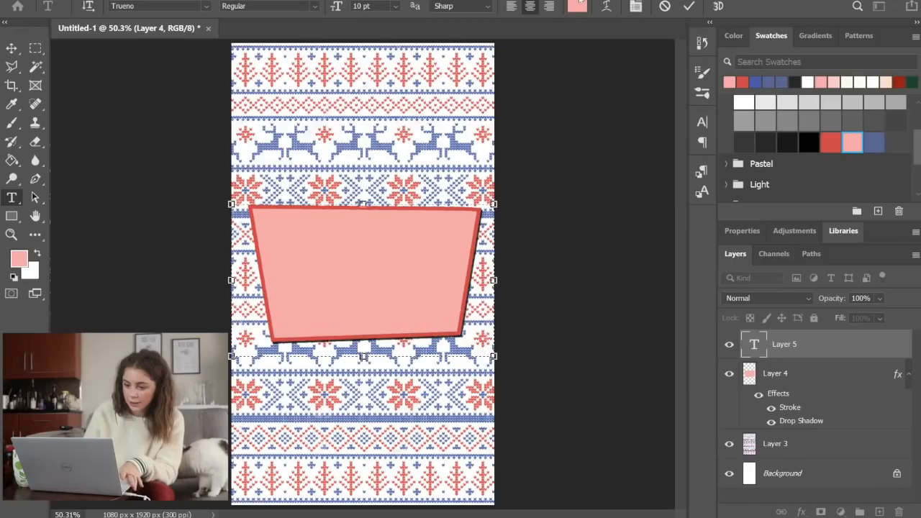
left_click(578, 6)
type("000000")
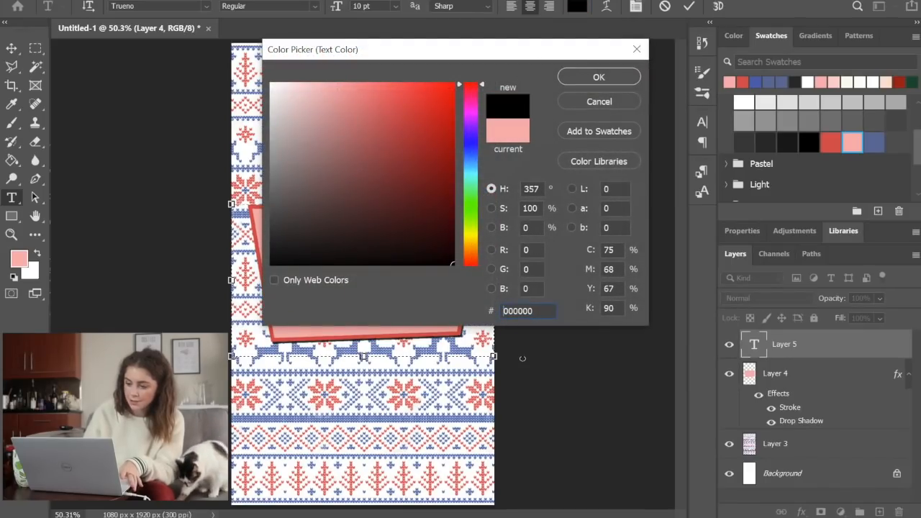
key("Return")
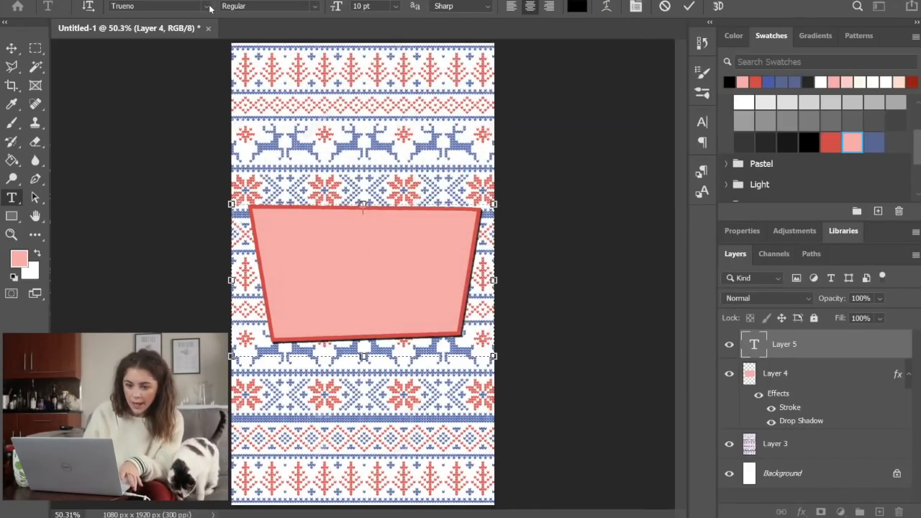
Write "Holiday" in the Fireplace PERSONAL USE ONLY font and set its size to 43 pt
left_click(207, 7)
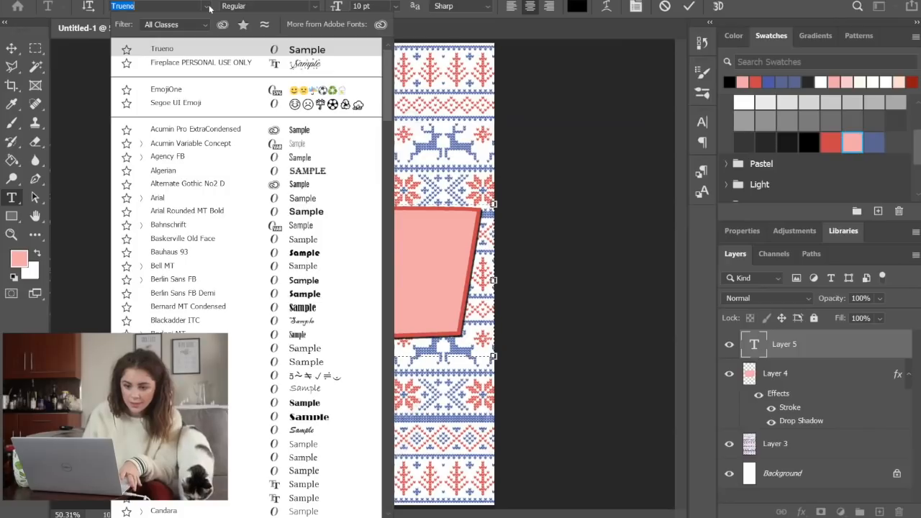
left_click(202, 65)
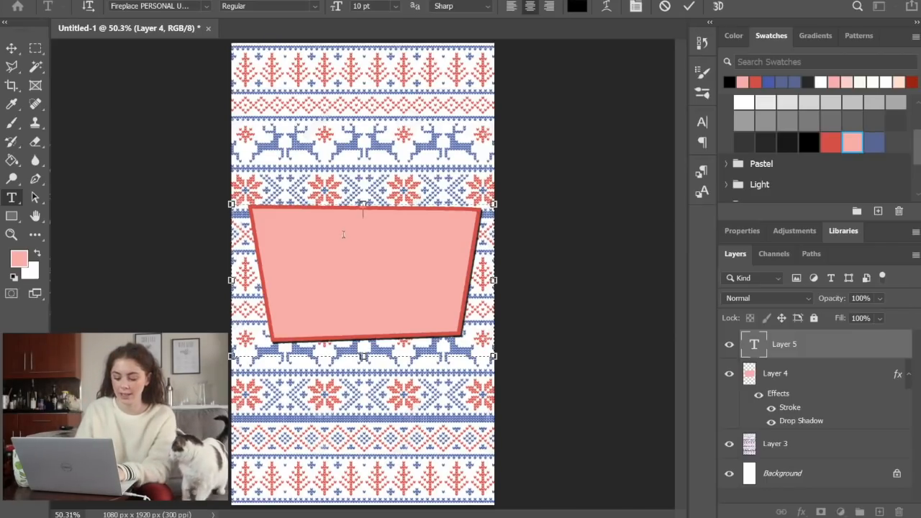
type("Holiday")
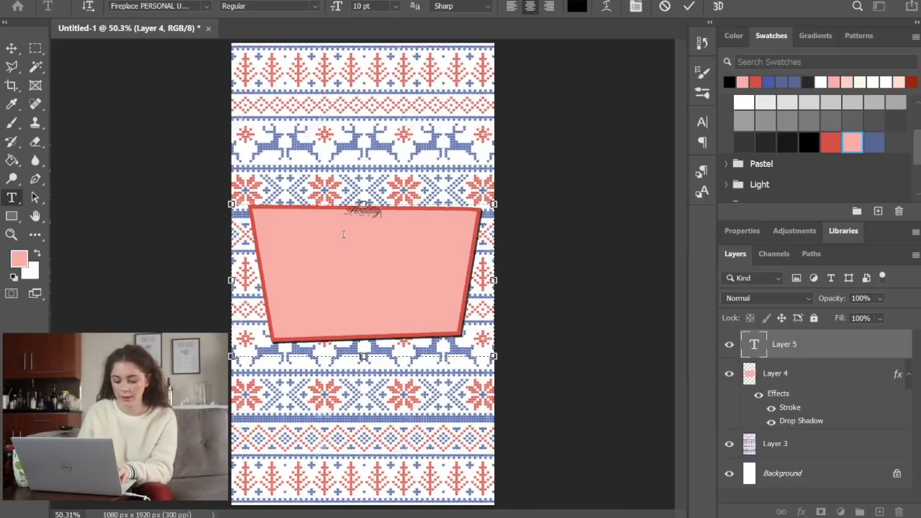
key("ctrl+a")
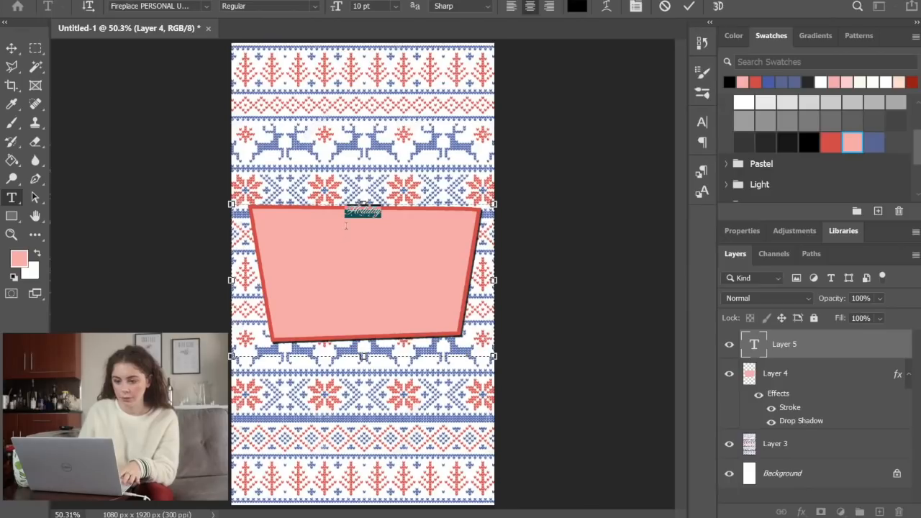
left_click(371, 6)
type("43")
key("Return")
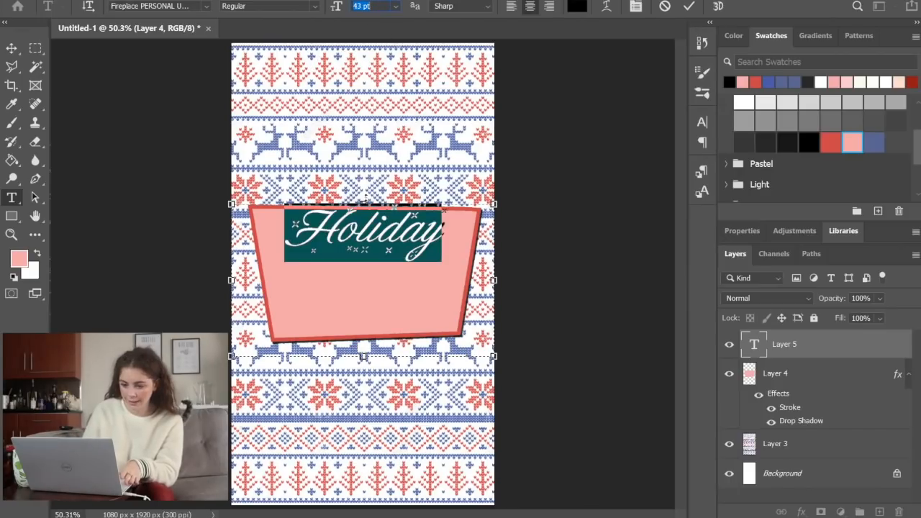
left_click(385, 271)
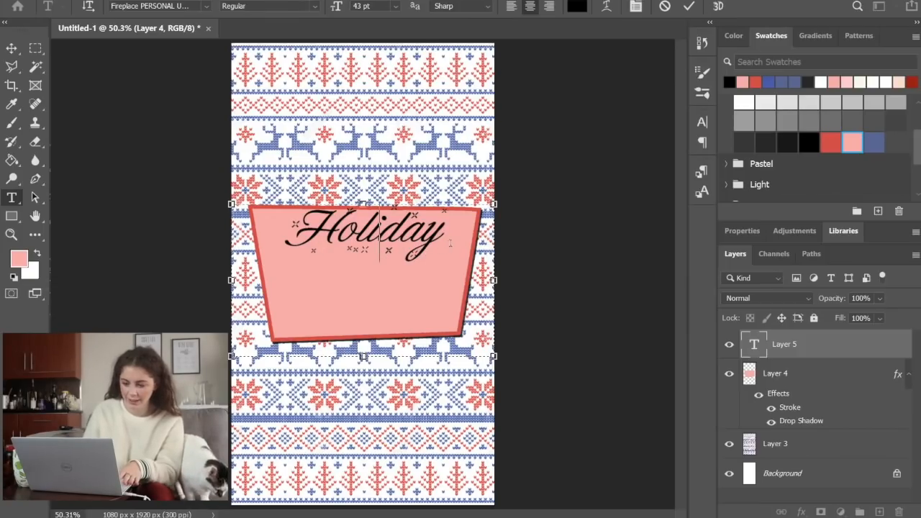
Recolour the "Holiday" text with the red swatch, reduce it to 39 pt and commit it
left_click_drag(453, 242, 274, 239)
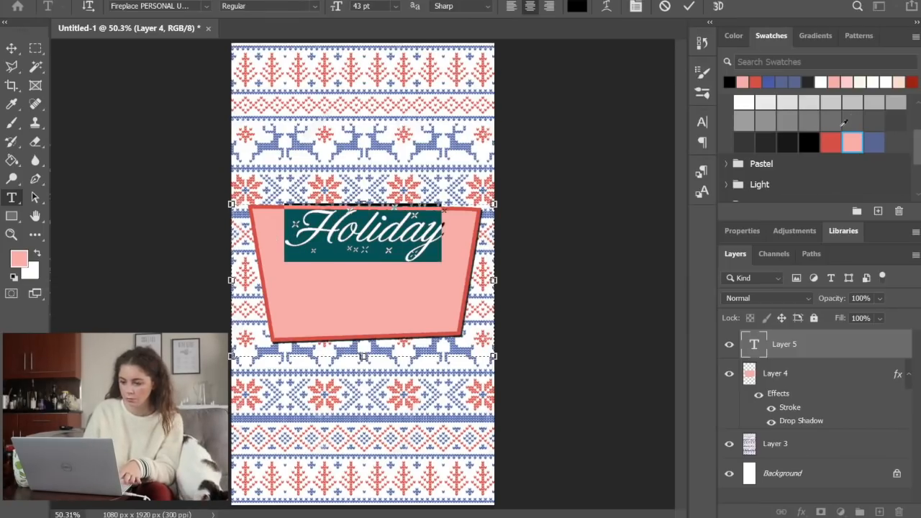
left_click(830, 141)
left_click(795, 353)
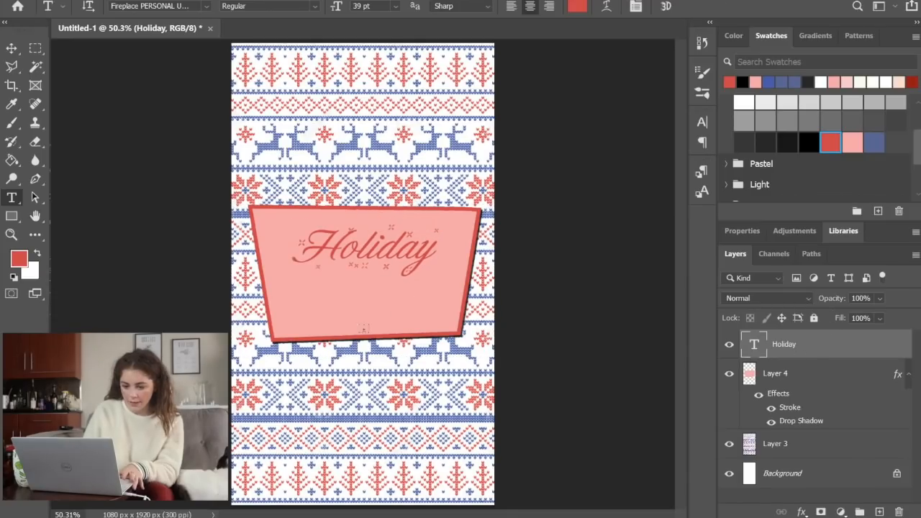
Add a second text box below "Holiday" and write "GIFT GUIDE" in black Trueno at 20 pt
left_click_drag(232, 272, 493, 363)
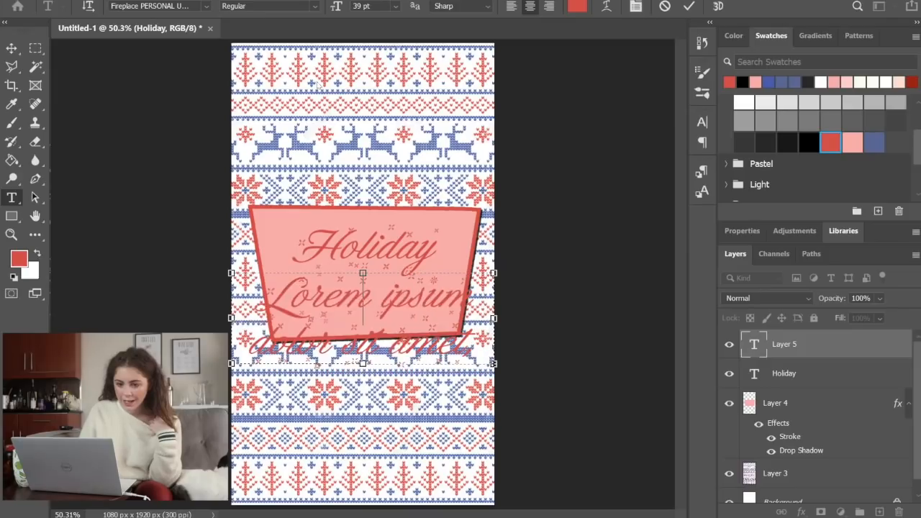
key("BackSpace")
left_click(206, 5)
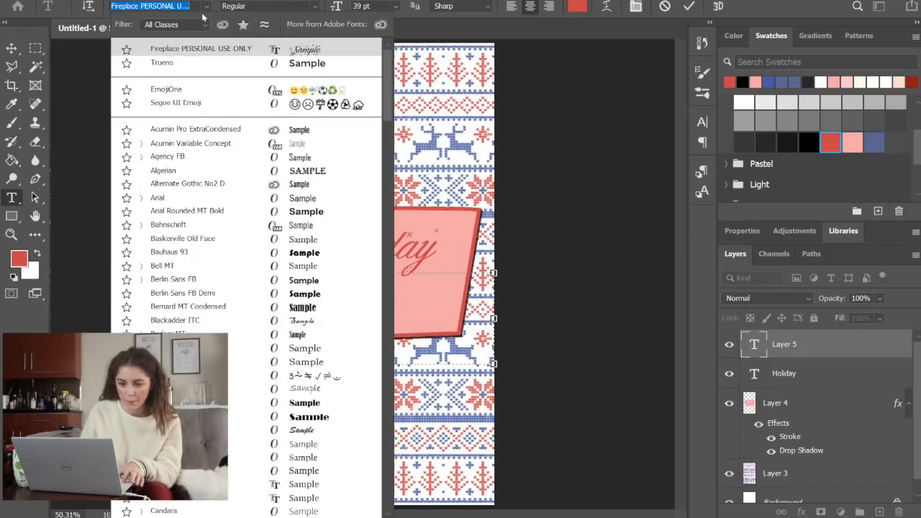
left_click(191, 64)
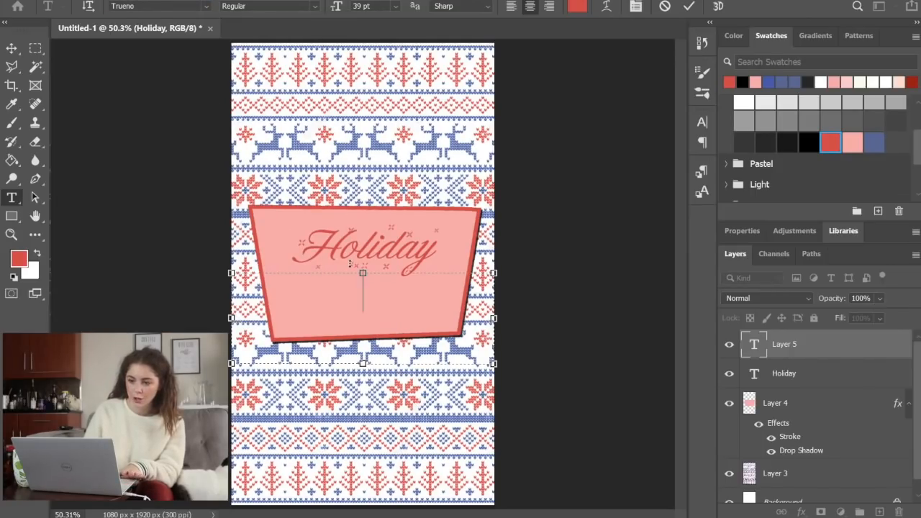
left_click(808, 141)
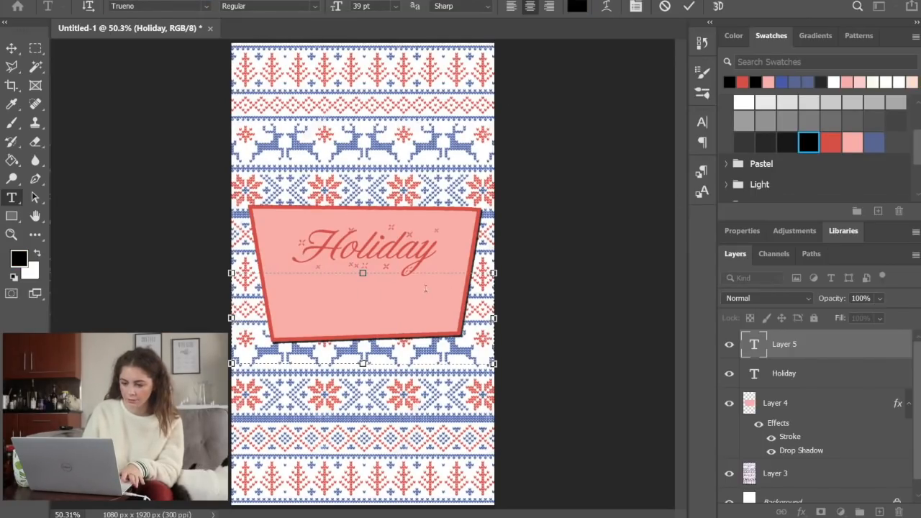
type("GIFT GUIDE")
key("ctrl+Return")
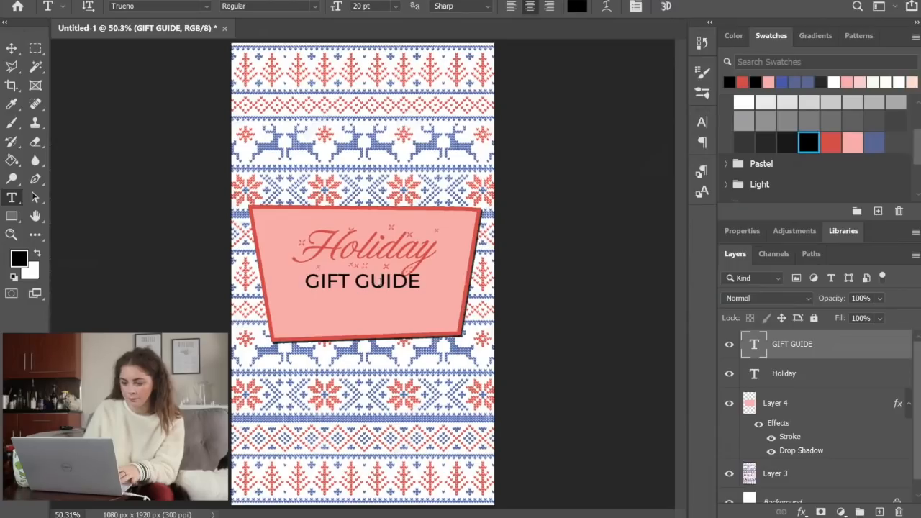
Recolour the "GIFT GUIDE" text white and reduce its size to 16 pt
triple_click(379, 280)
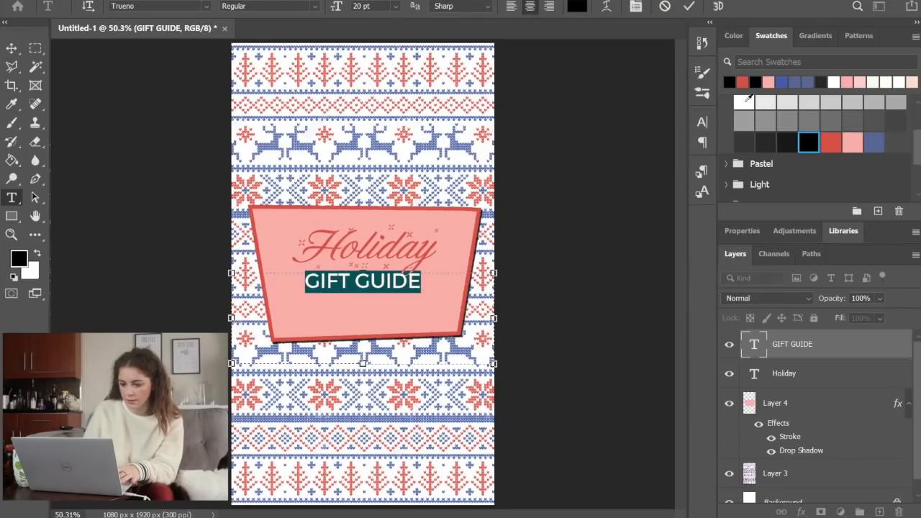
left_click(745, 100)
left_click(447, 290)
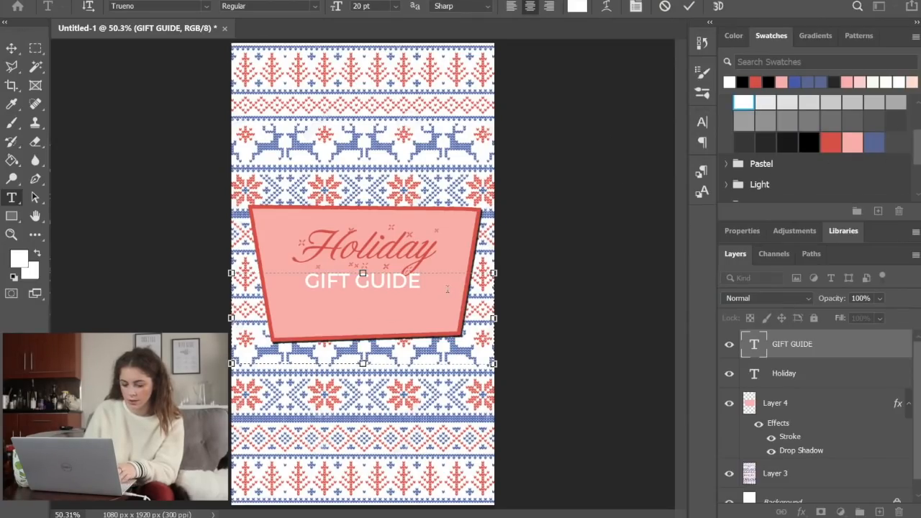
key("ctrl+a")
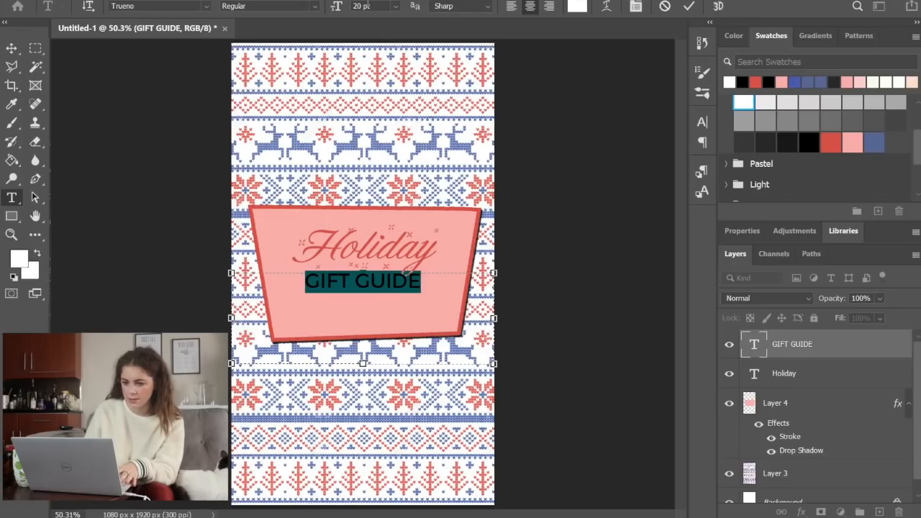
key("Down")
key("Down")
key("Down")
key("Down")
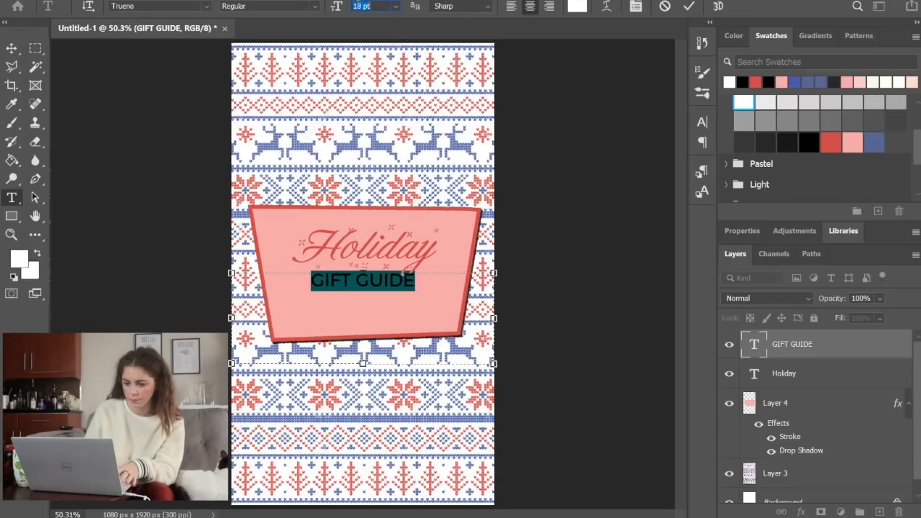
Space out "GIFT GUIDE" by inserting a space between its letters, and commit the text
left_click_drag(343, 280, 327, 277)
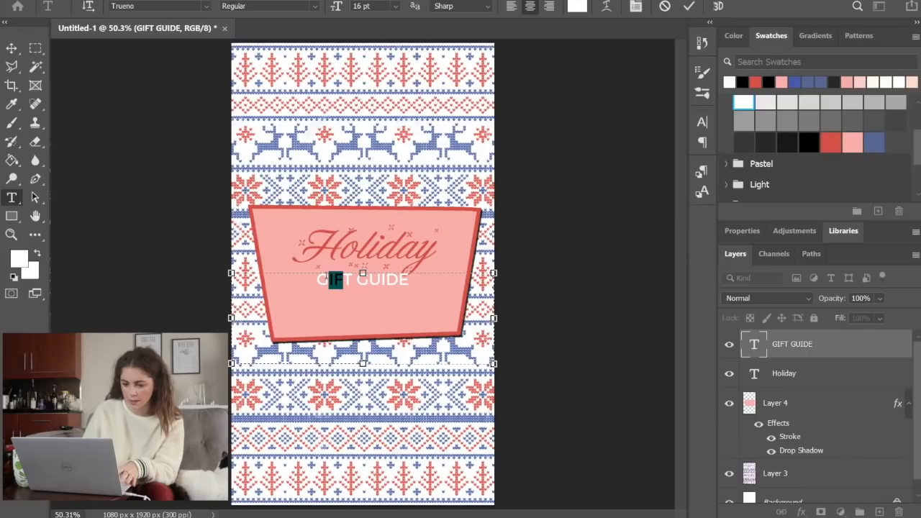
left_click(326, 276)
key("space")
key("Right")
key("space")
key("Right")
key("space")
key("Right")
key("space")
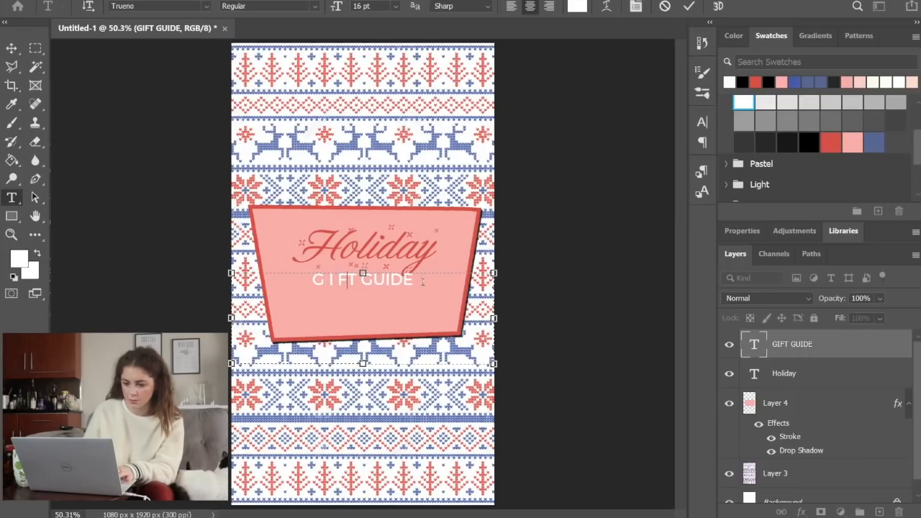
key("Right")
key("space")
key("Right")
key("space")
key("Right")
key("space")
key("Right")
key("space")
key("Right")
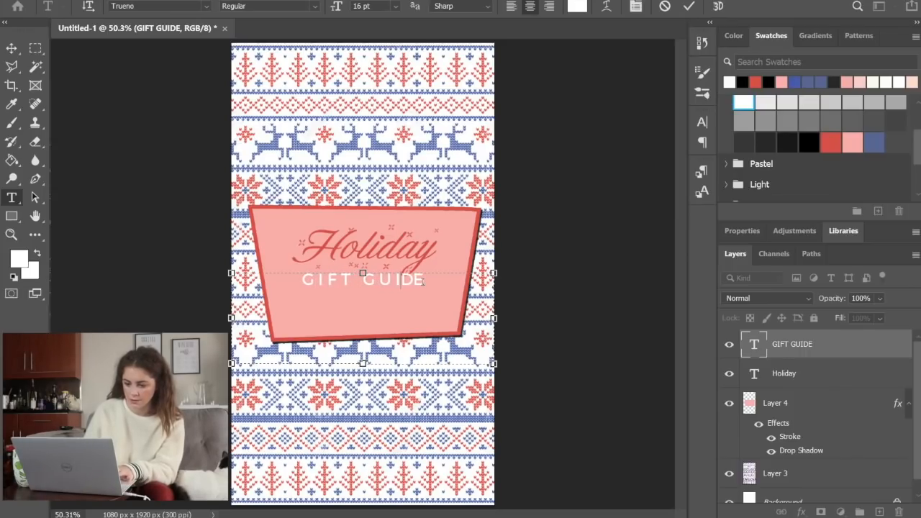
left_click(630, 392)
Move the "GIFT GUIDE" text straight down into the lower part of the pink panel with Free Transform
key("m")
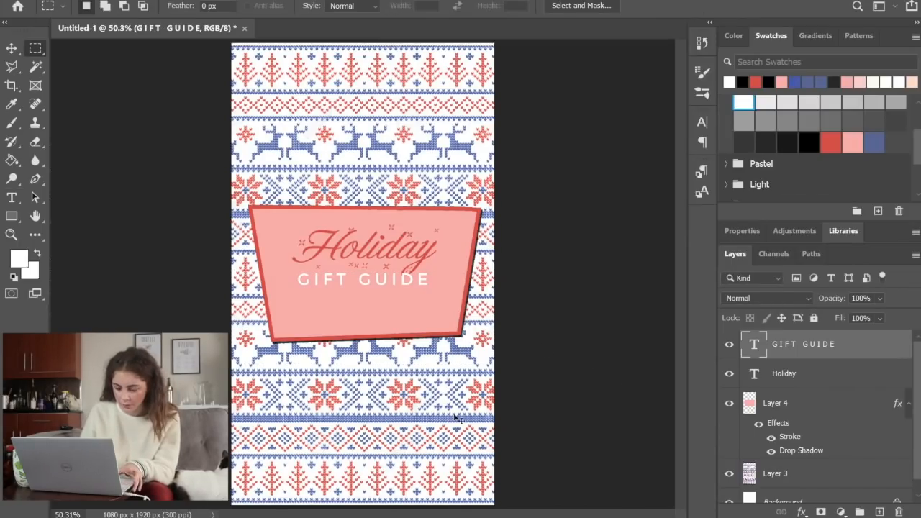
key("ctrl+t")
left_click_drag(425, 301, 424, 325)
key("Return")
Move the "Holiday" text down closer to "GIFT GUIDE" and rotate it slightly counterclockwise with Free Transform
left_click(787, 373)
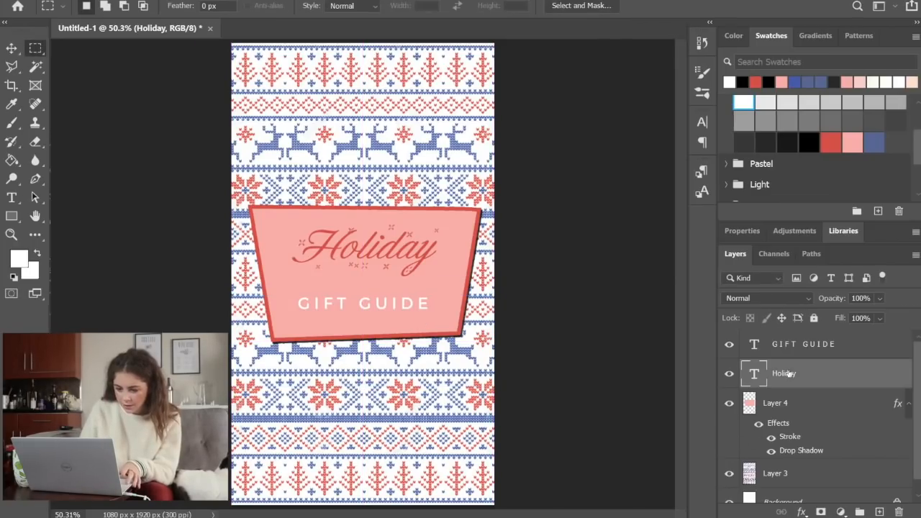
key("ctrl+t")
mouse_move(425, 266)
left_mouse_down()
mouse_move(425, 301)
mouse_move(444, 256)
mouse_move(429, 276)
left_mouse_up()
key("Return")
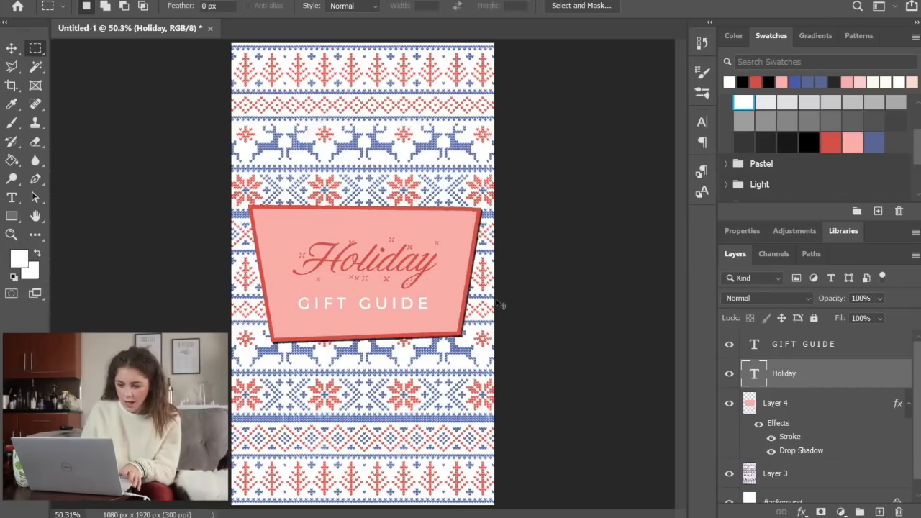
key("ctrl+t")
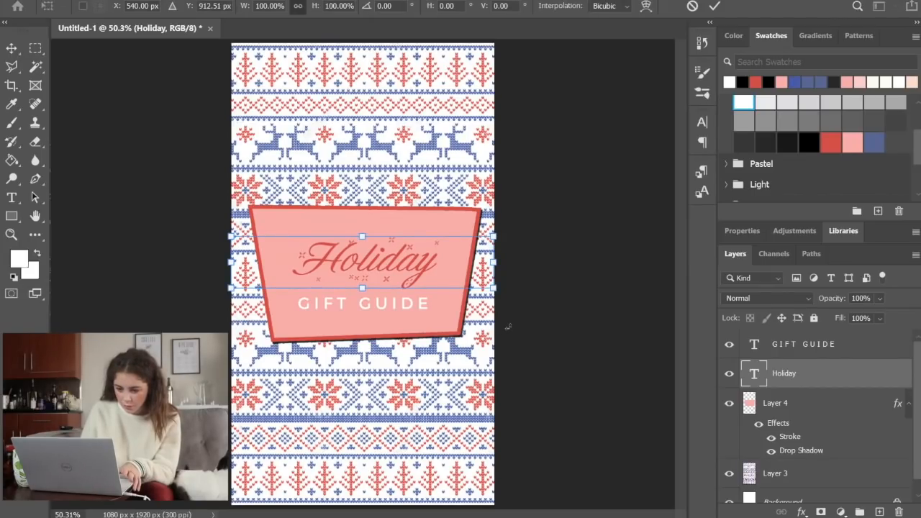
left_click_drag(507, 327, 517, 322)
key("Return")
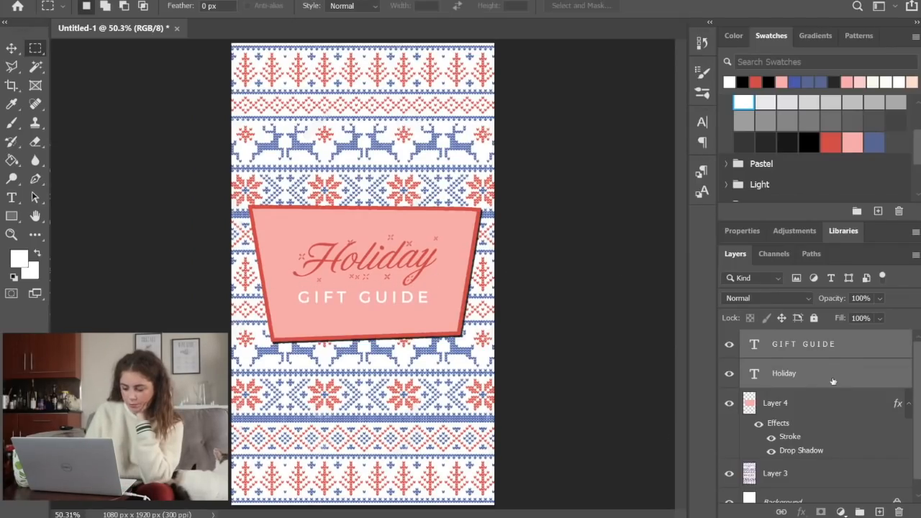
Add a drop shadow to the "Holiday" layer with a distance of 4 px and apply the layer style
left_click(833, 381)
double_click(833, 380)
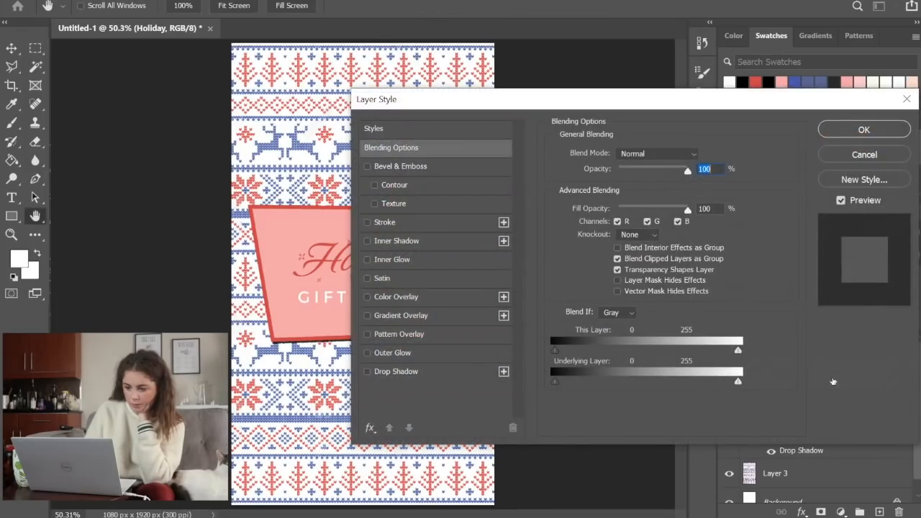
left_click(408, 375)
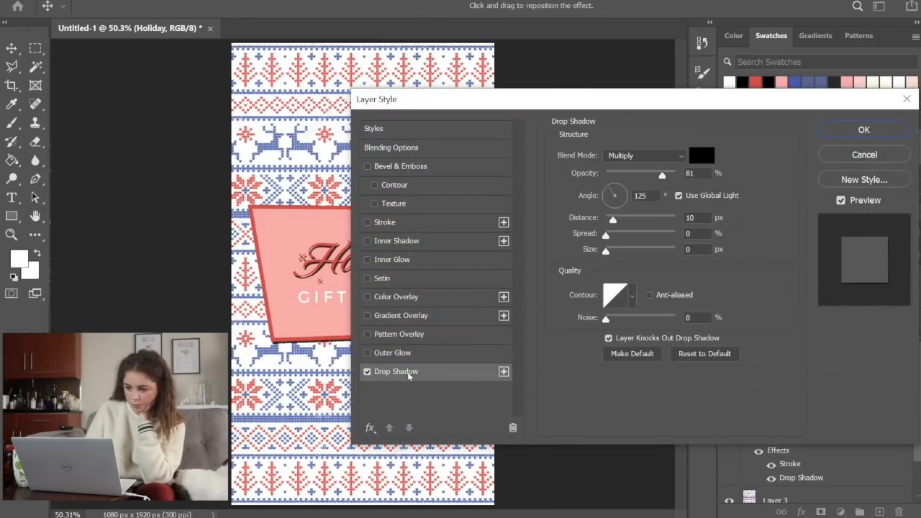
left_click(698, 219)
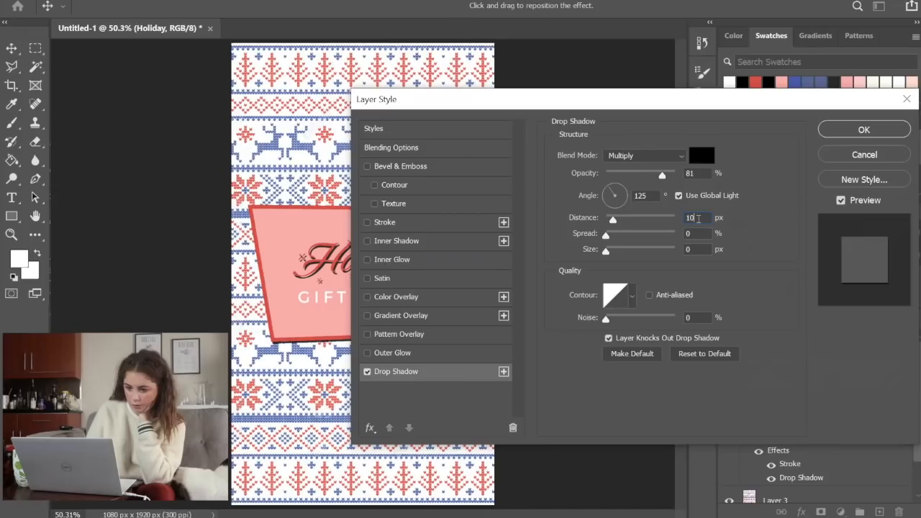
key("Down")
key("Down")
key("Down")
key("Down")
key("Down")
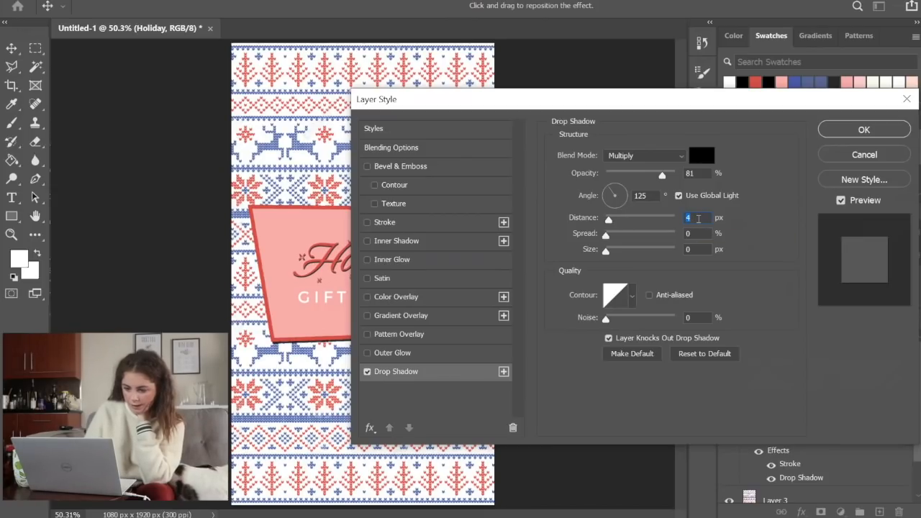
key("Return")
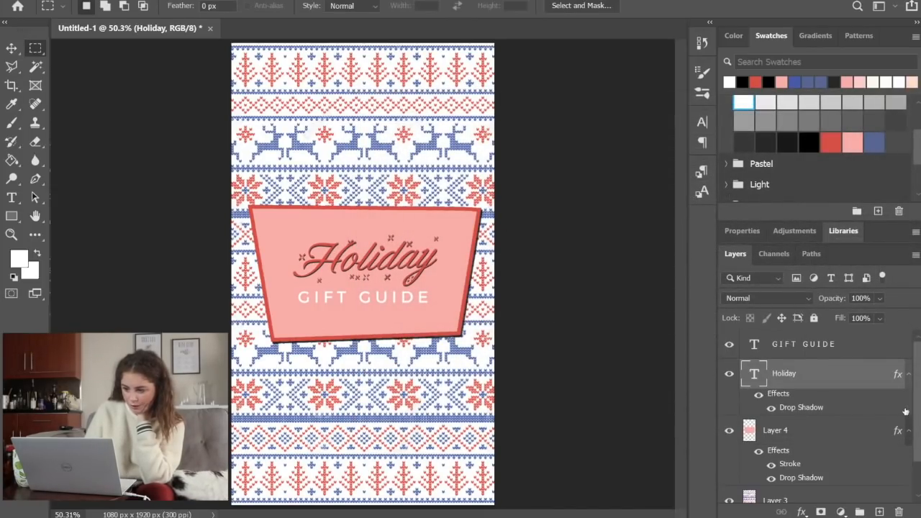
Add a drop shadow to the "GIFT GUIDE" text layer and apply the layer style
double_click(885, 351)
key("Return")
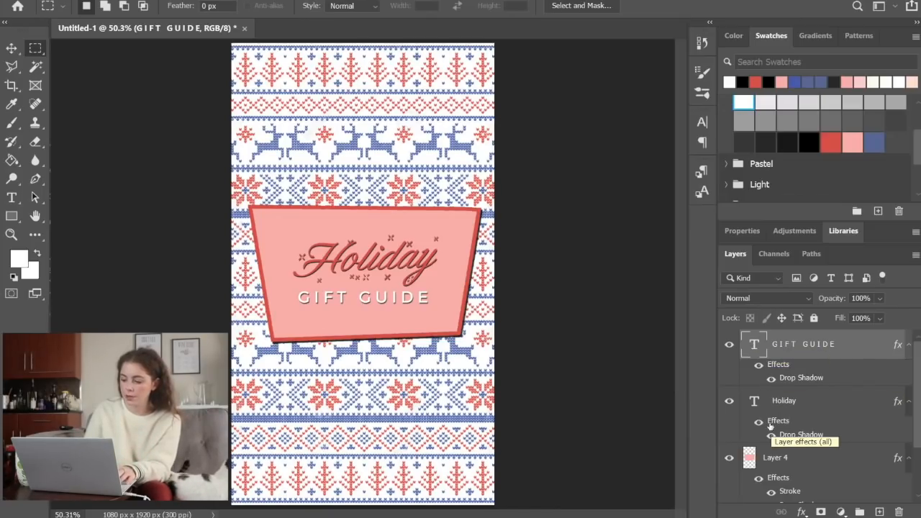
Group all layers except the Background and name the group "Cover"
scroll(792, 467, "down", 2)
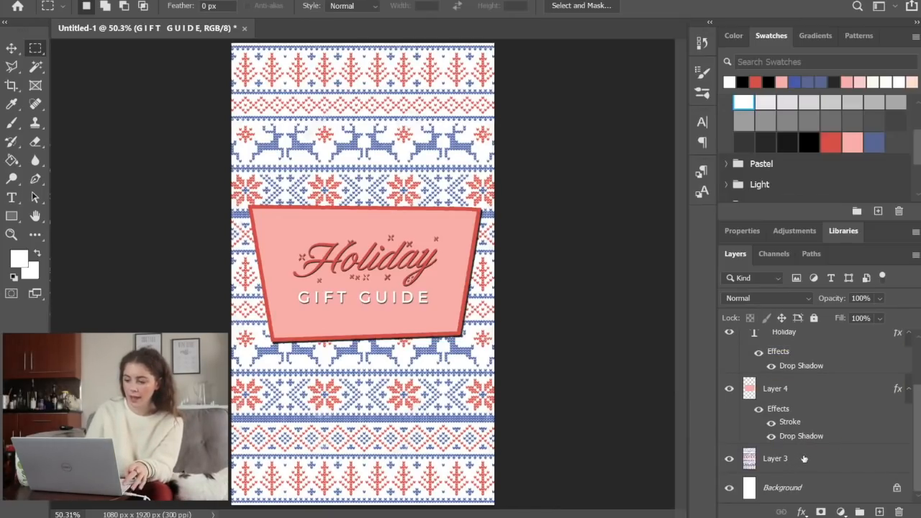
left_click(804, 458, "shift")
scroll(803, 458, "up", 2)
scroll(804, 458, "down", 2)
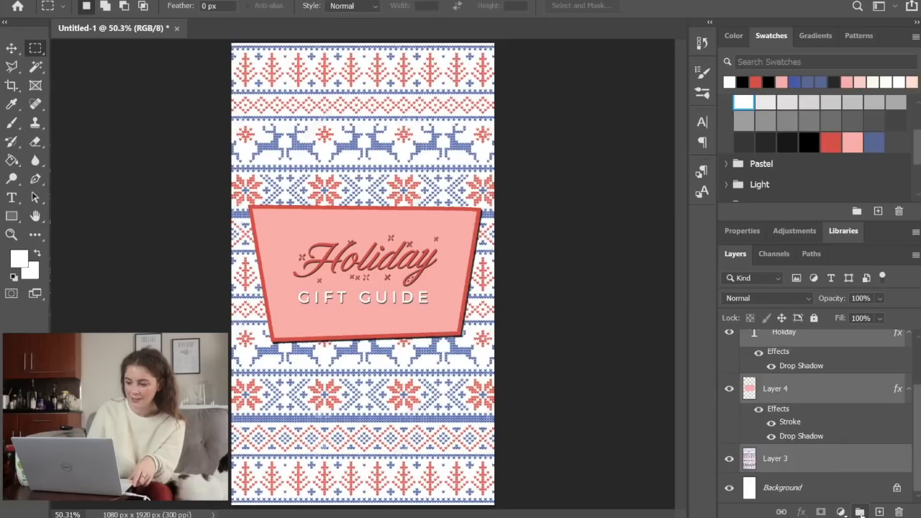
left_click(859, 512)
double_click(779, 339)
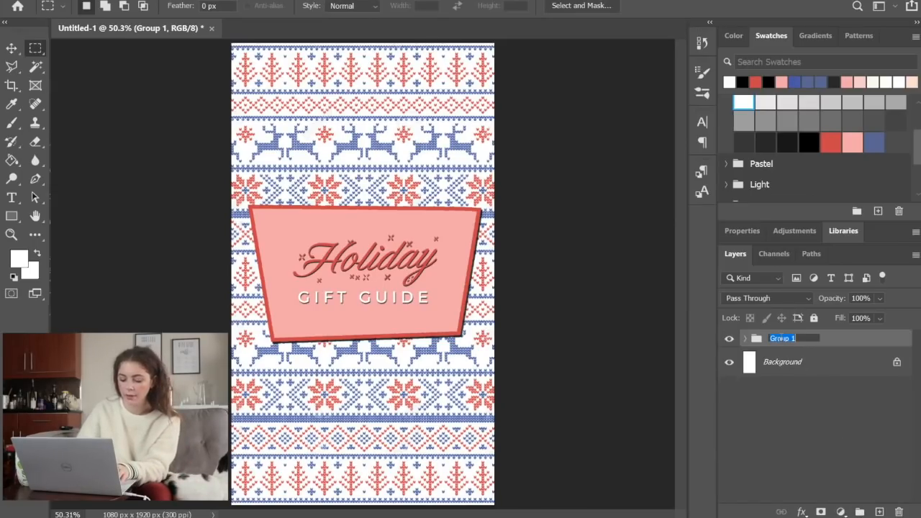
type("cTITL")
key("BackSpace")
key("BackSpace")
key("BackSpace")
key("BackSpace")
key("BackSpace")
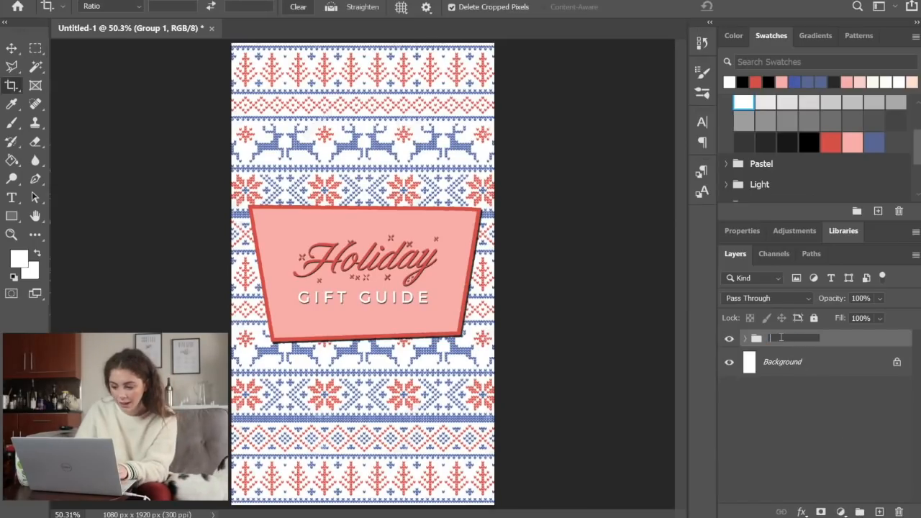
key("Return")
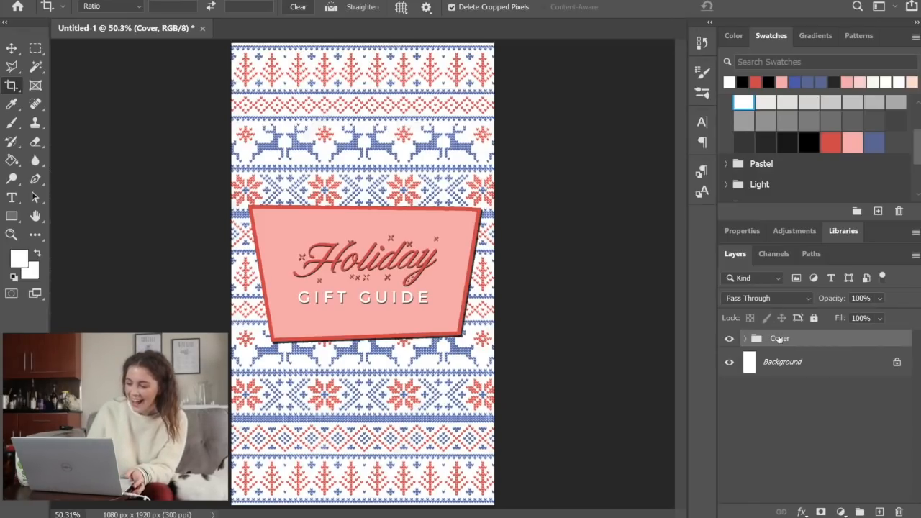
Hide the Cover group to view the blank page beneath it, and show it again
left_click(728, 339)
left_click(728, 339)
left_click(728, 339)
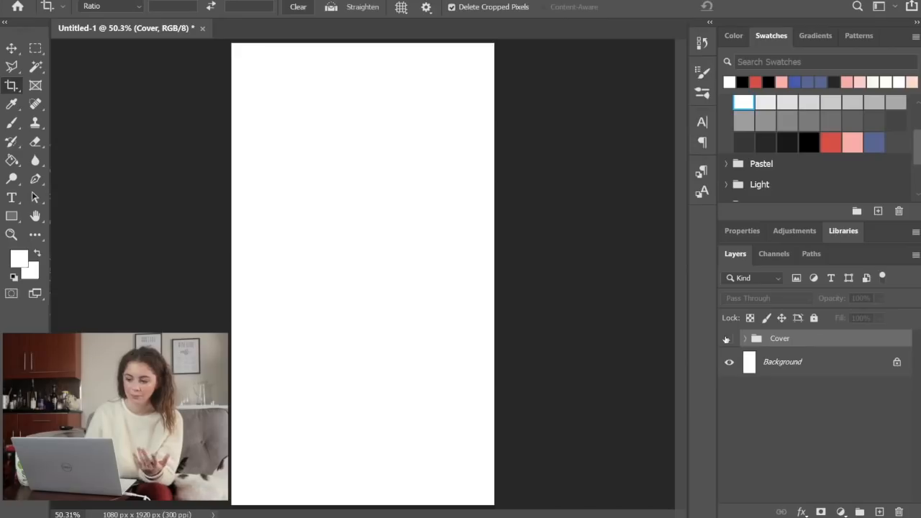
left_click(728, 339)
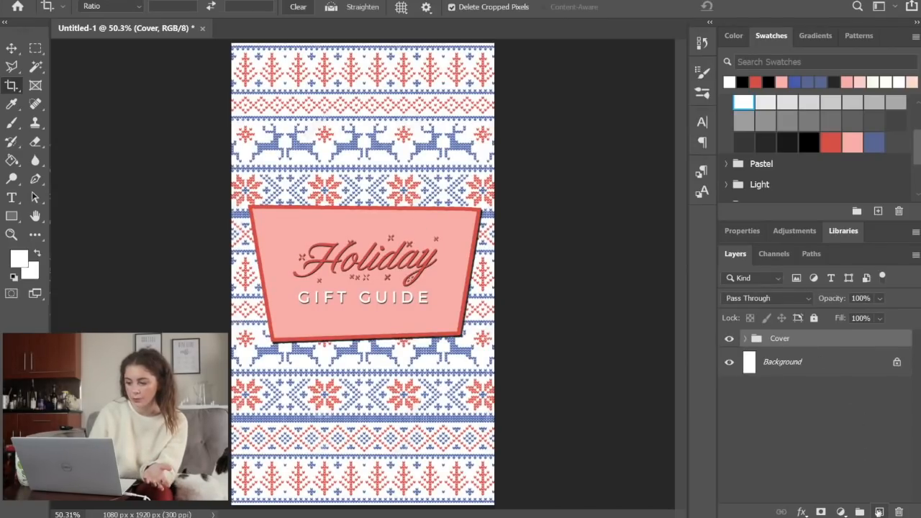
Create a new layer above the Cover group and fill it with white
left_click(880, 512)
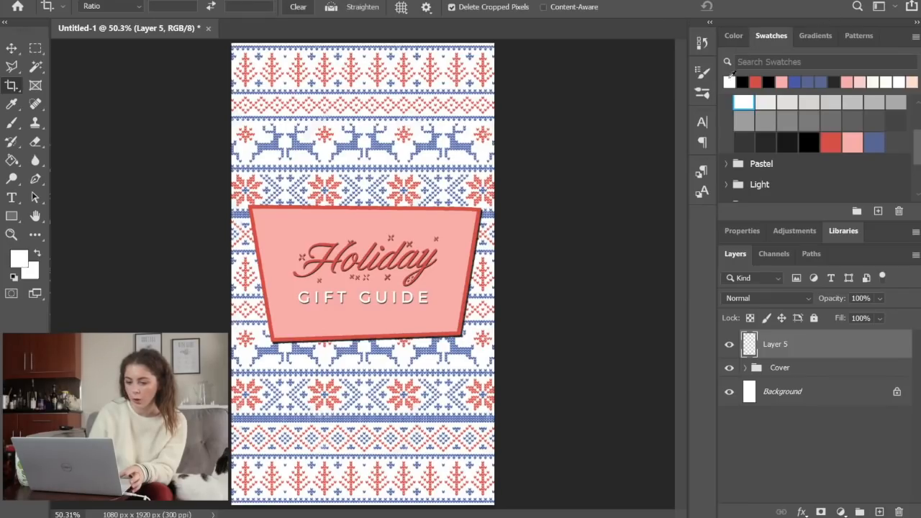
key("alt+BackSpace")
key("m")
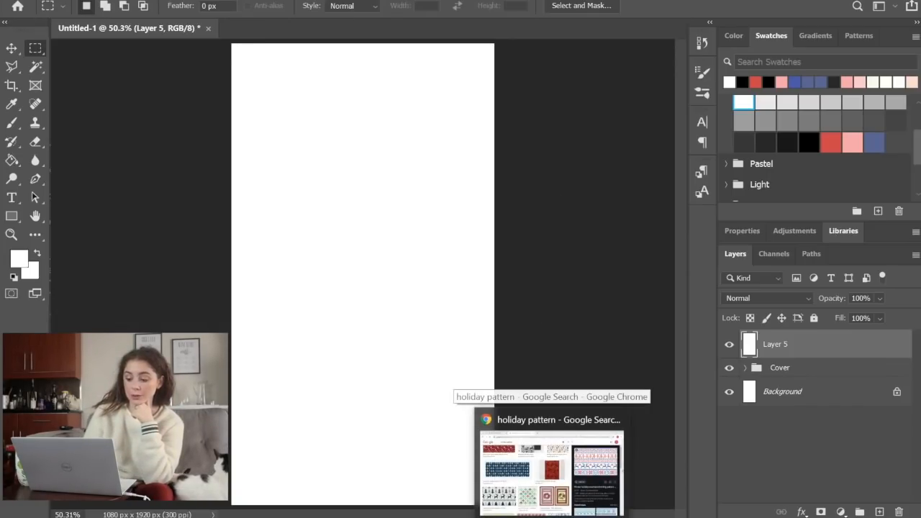
Switch to Chrome and look through the products on the My Wishlist page of ShopStyle Collective
left_click(551, 513)
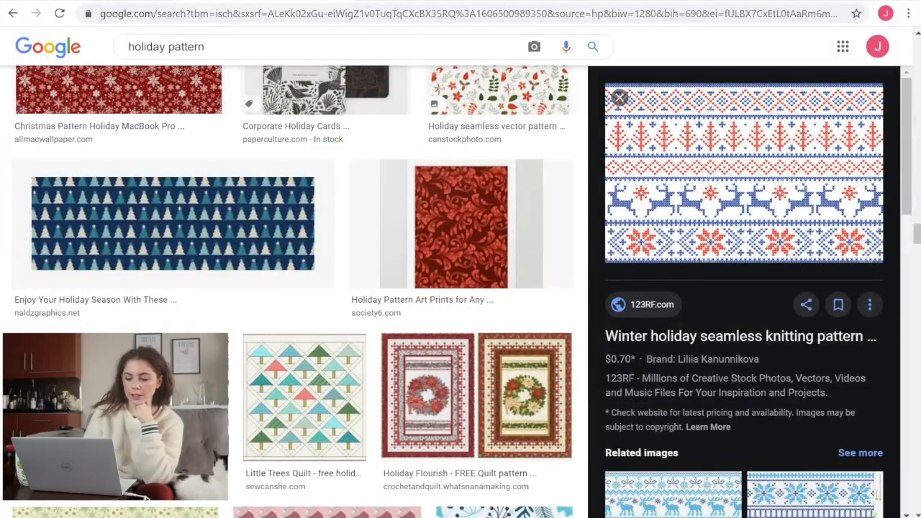
left_click(197, 1)
left_click(779, 366)
scroll(780, 365, "down", 5)
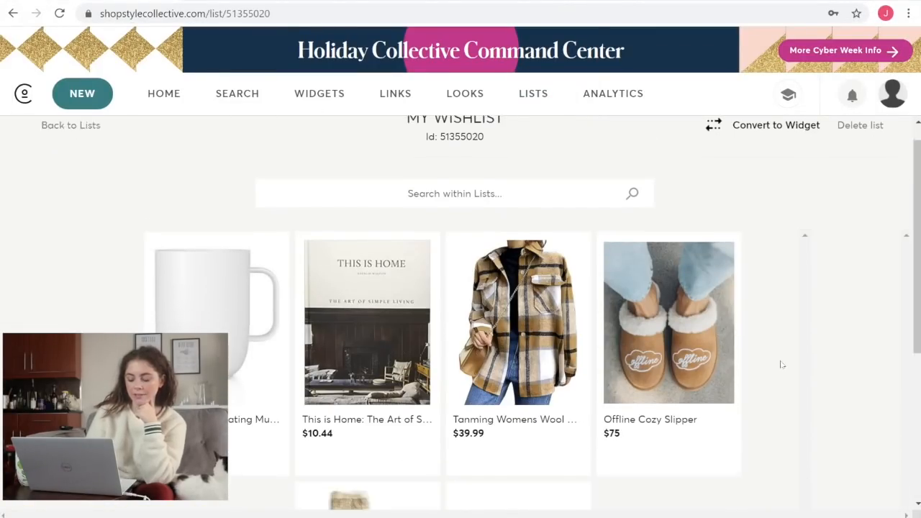
scroll(781, 365, "up", 2)
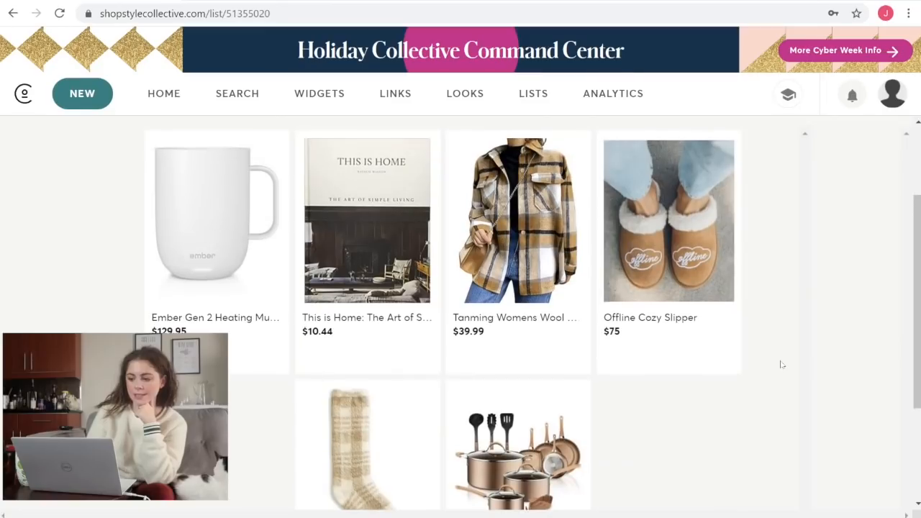
Copy the product image from the Ember Gen 2 Heating Mug details and paste it into the Photoshop document
mouse_move(172, 246)
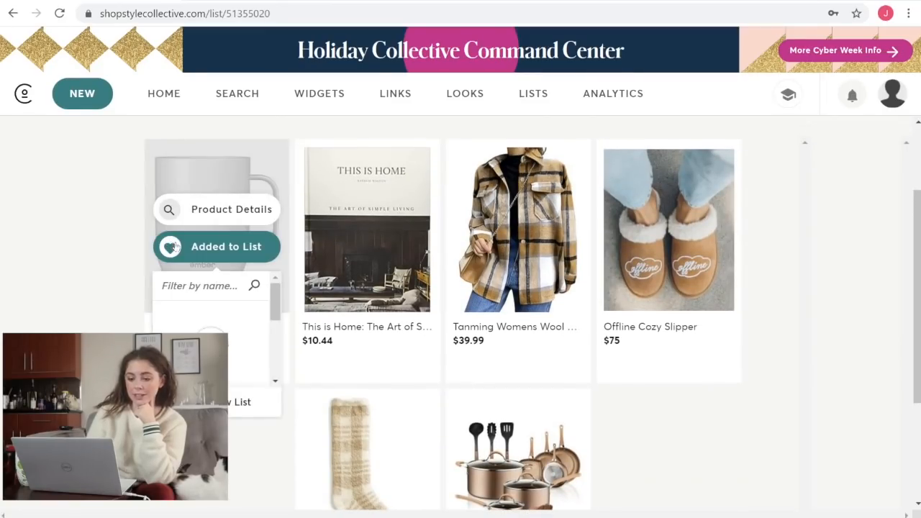
right_click(208, 209)
left_click(182, 211)
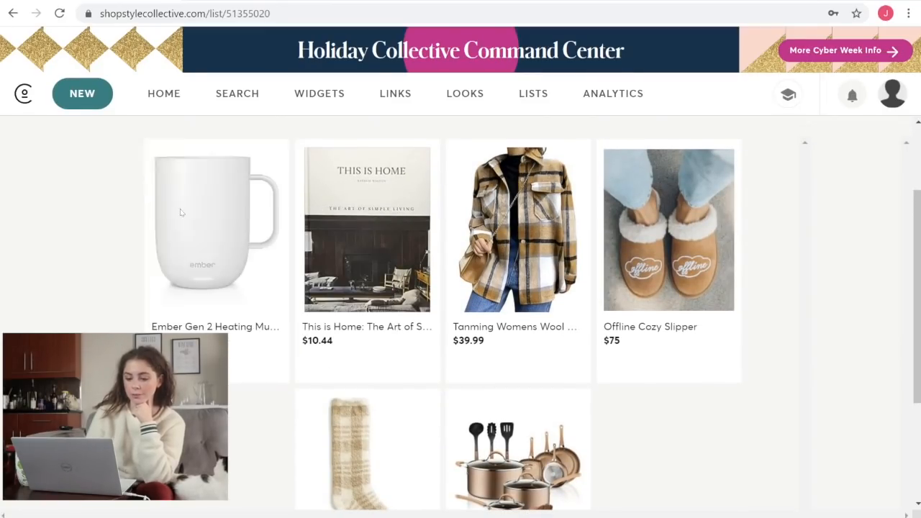
left_click(181, 211)
right_click(256, 238)
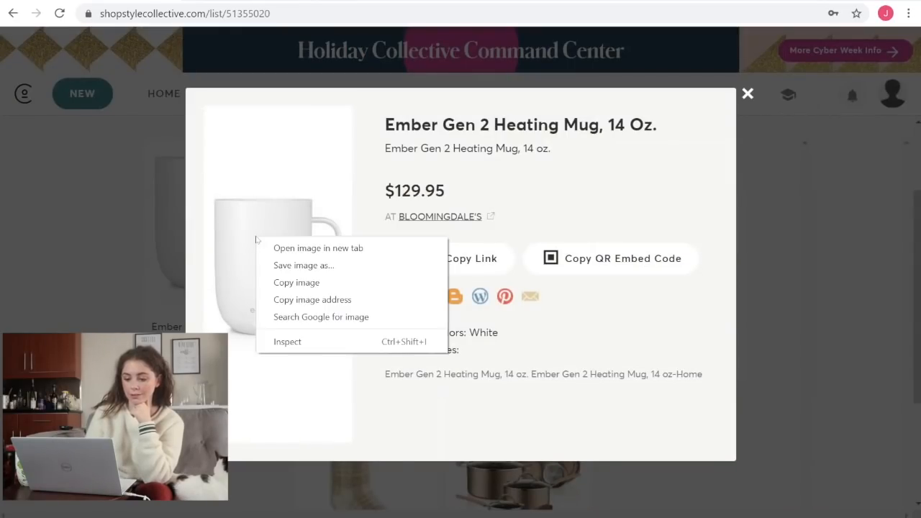
left_click(306, 283)
key("alt+Tab")
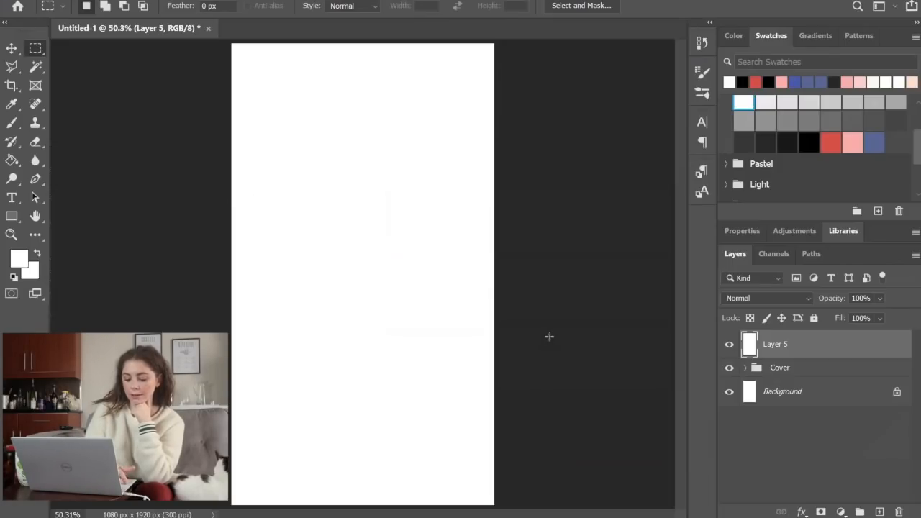
key("ctrl+v")
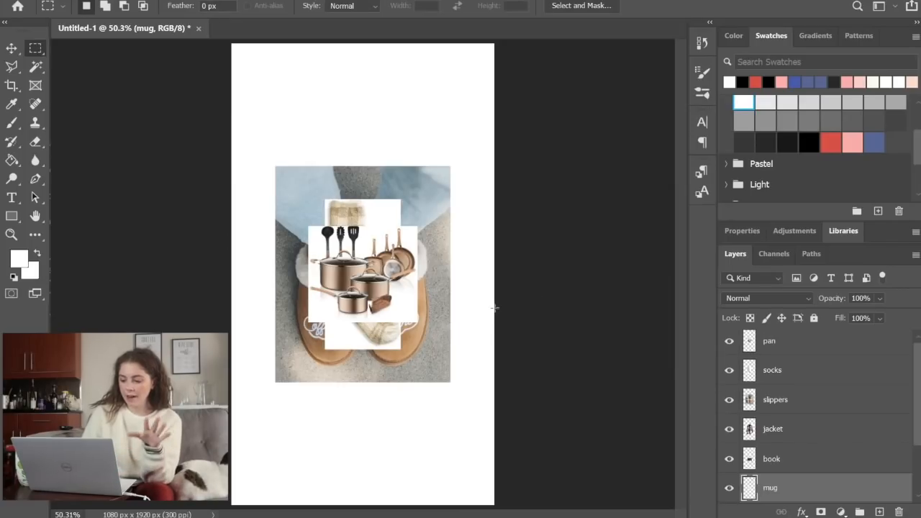
Spread the stacked pan, socks, slippers and book images apart across the page with the Move tool
scroll(845, 395, "up", 1)
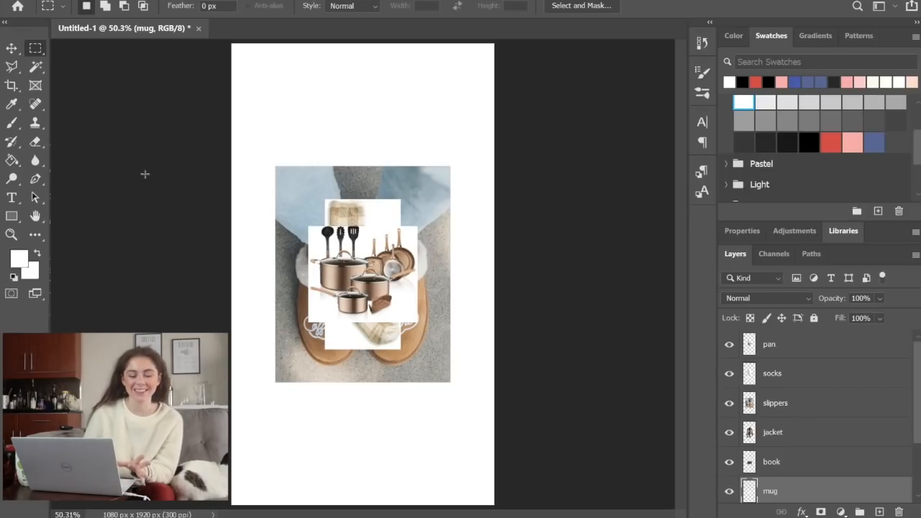
left_click(8, 48)
left_click_drag(360, 279, 289, 422)
left_click_drag(377, 320, 464, 172)
left_click_drag(369, 278, 502, 391)
left_click_drag(360, 303, 409, 478)
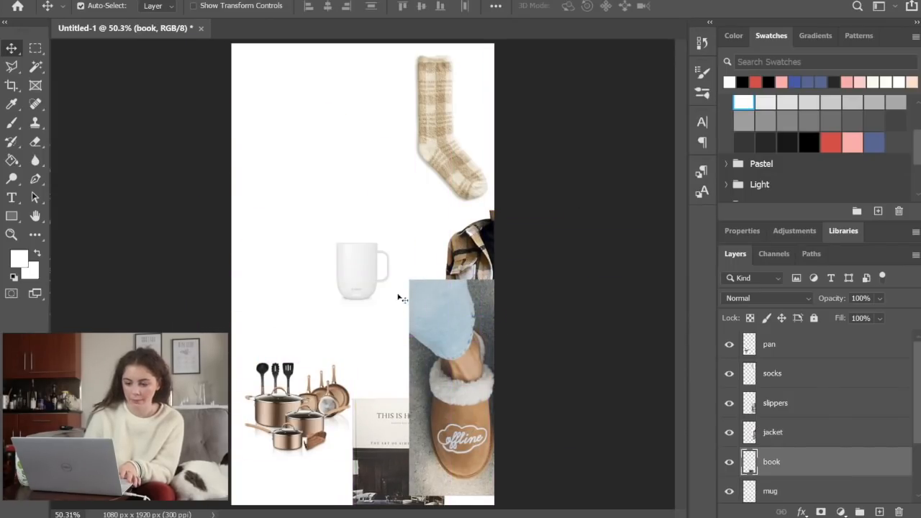
left_click_drag(333, 202, 376, 278)
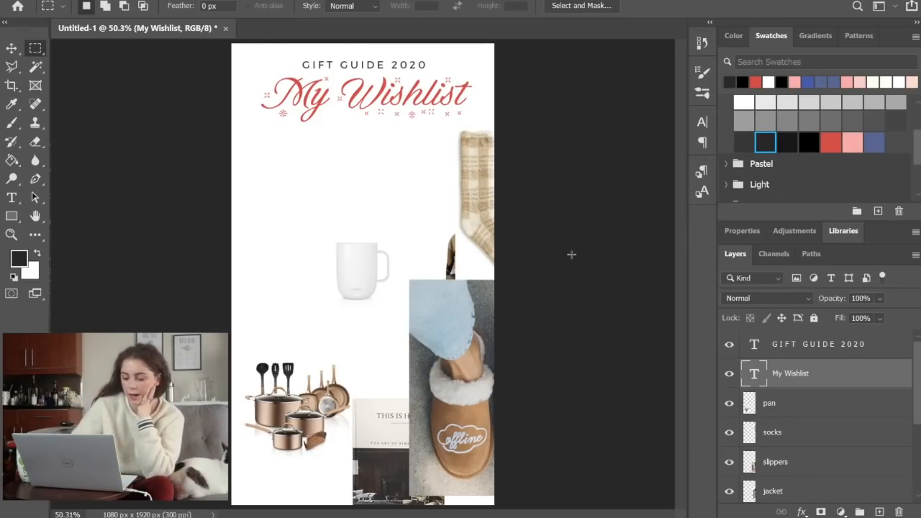
Move the mug below the left part of the "My Wishlist" title and enlarge it to about 133% with Free Transform
left_click(12, 49)
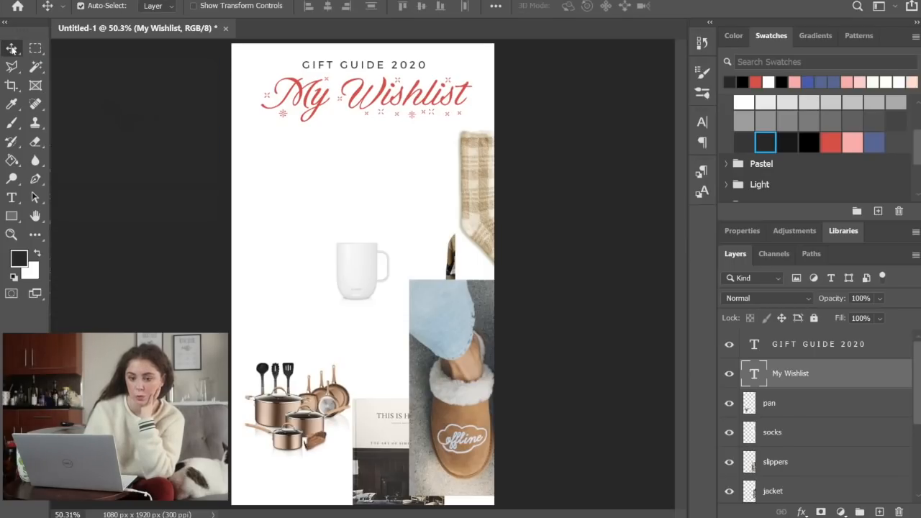
left_click_drag(375, 294, 300, 232)
key("ctrl+t")
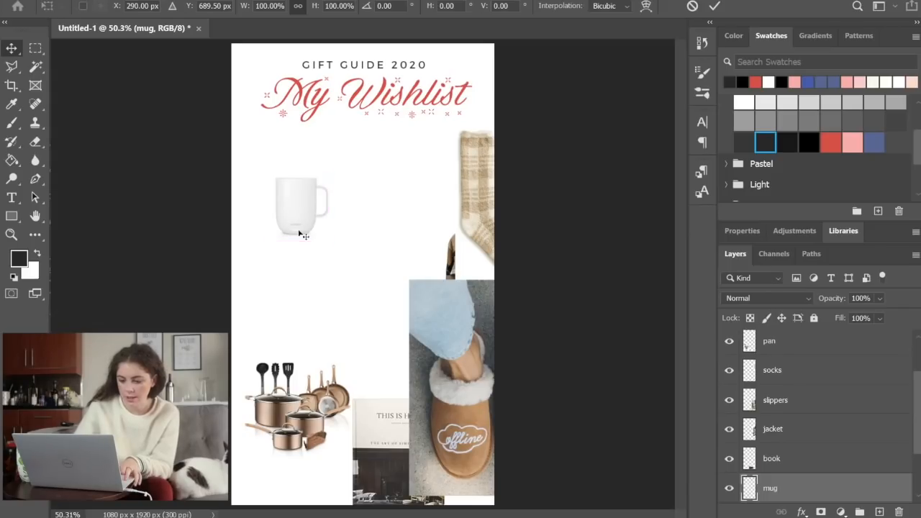
left_click_drag(333, 174, 355, 154)
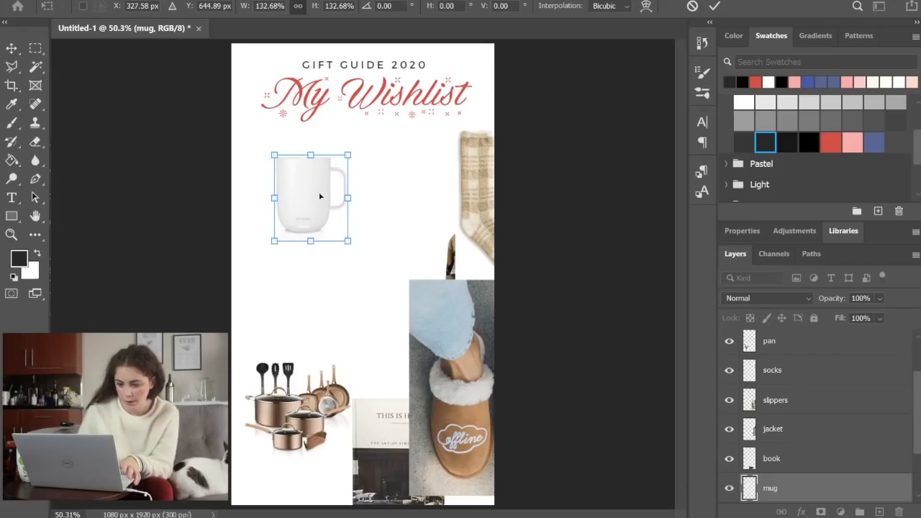
left_click_drag(317, 199, 308, 205)
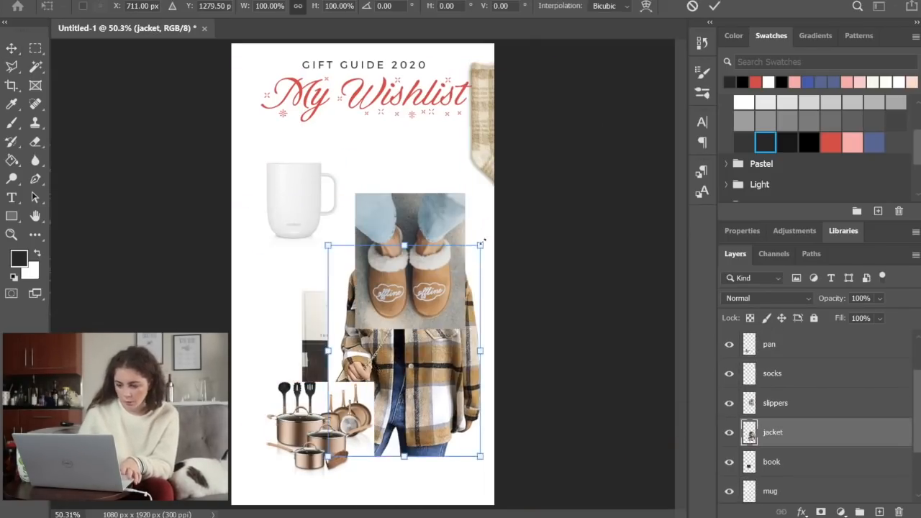
Position the book image below the mug and scale the slippers image down slightly with Free Transform
left_click_drag(341, 323, 317, 289)
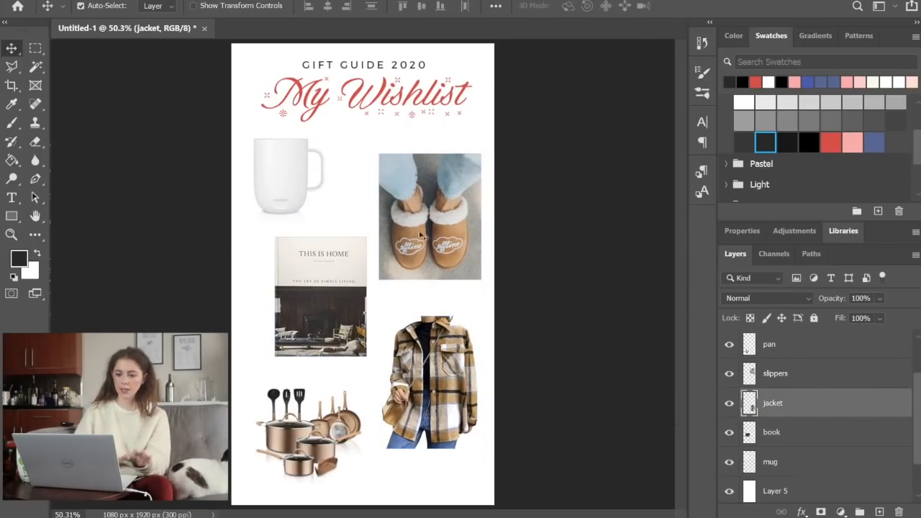
left_click(413, 238)
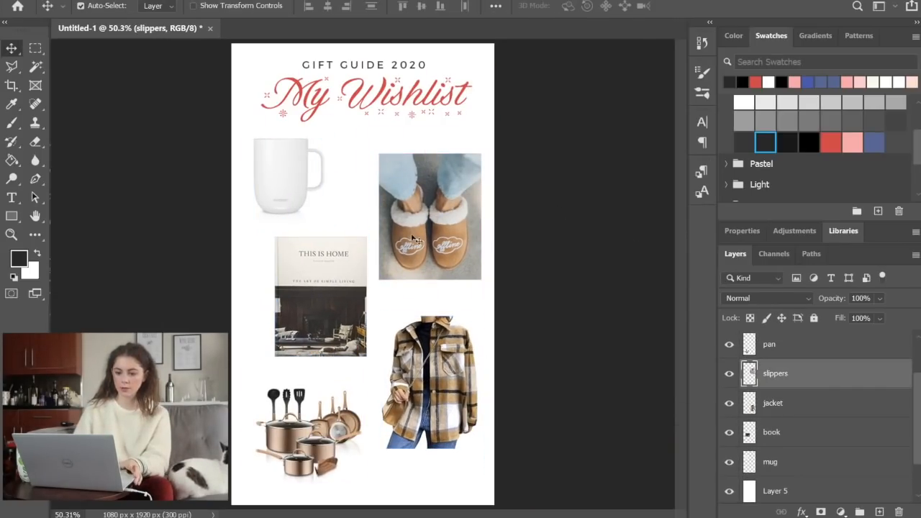
key("ctrl+t")
left_click_drag(377, 280, 382, 275)
key("Return")
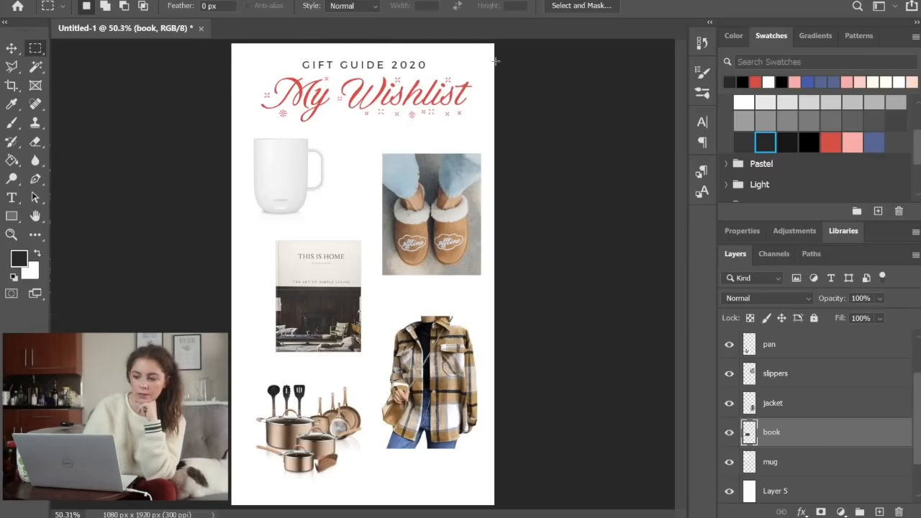
Check the page's top margin with a temporary rectangular selection, and shift the titles and all product images slightly down together
left_click_drag(495, 63, 259, 36)
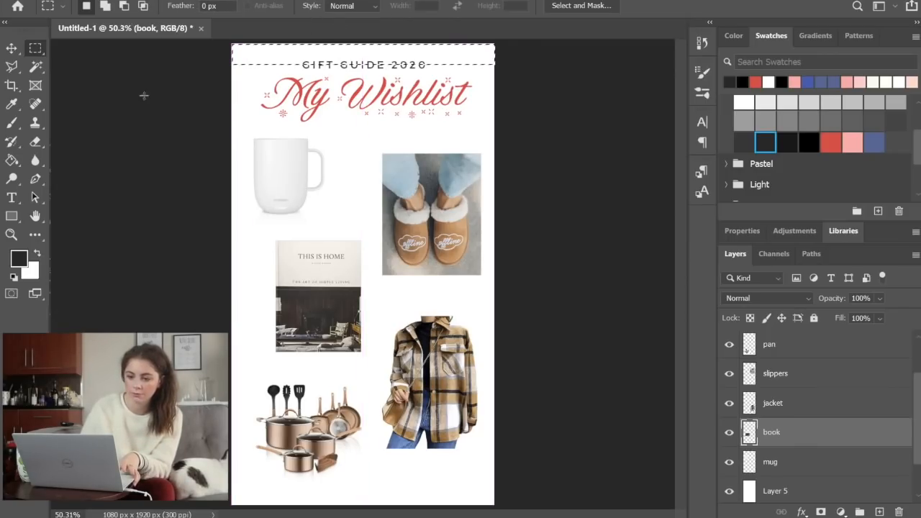
key("ctrl+d")
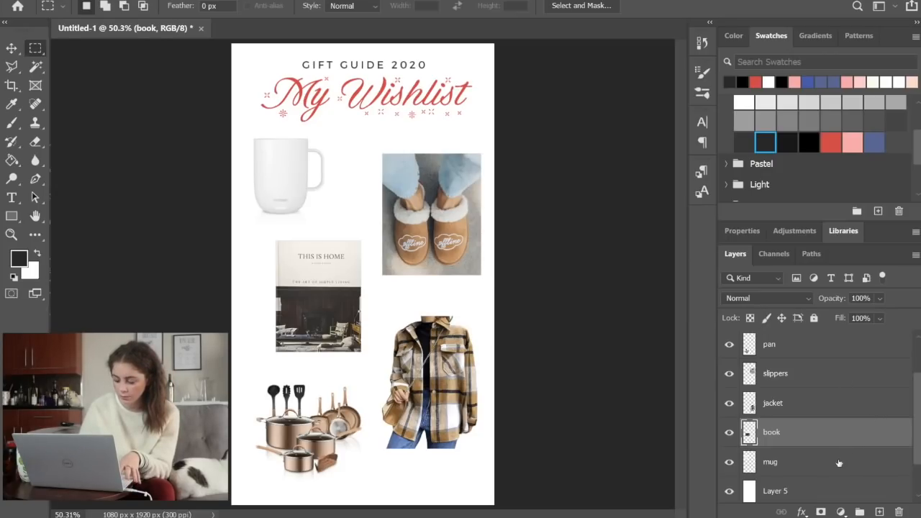
scroll(839, 432, "up", 2)
left_click(816, 344, "shift")
key("ctrl+t")
key("shift+Down")
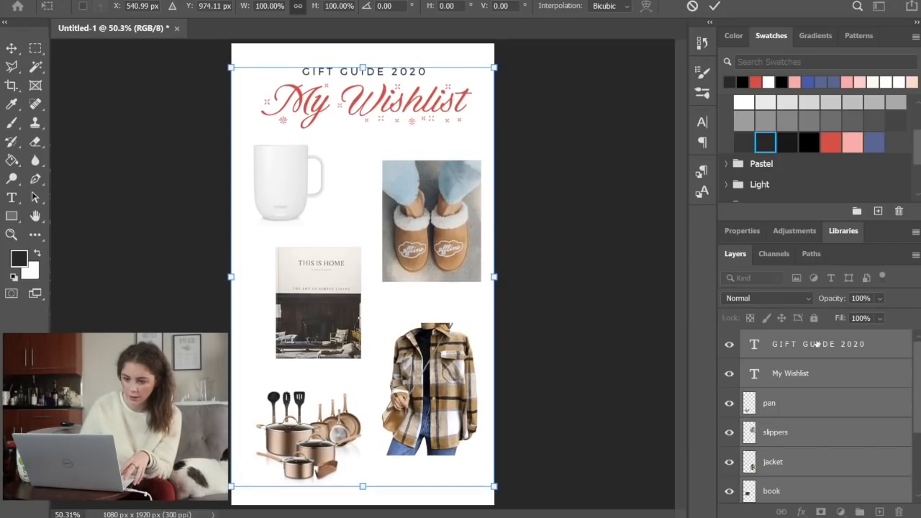
key("Return")
Add centered red "SWIPE UP TO SHOP" text in Trueno Regular 10 pt along the page's bottom edge and give it a drop shadow
left_click(815, 345)
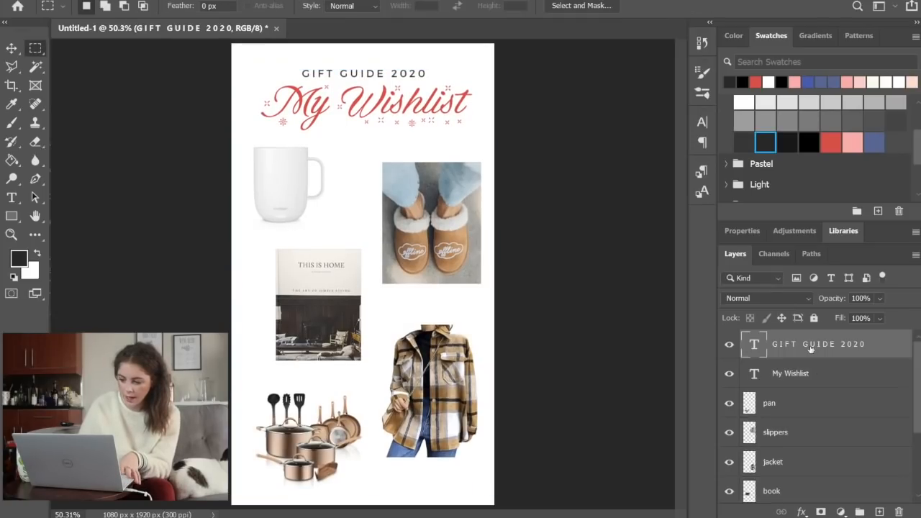
left_click(809, 372)
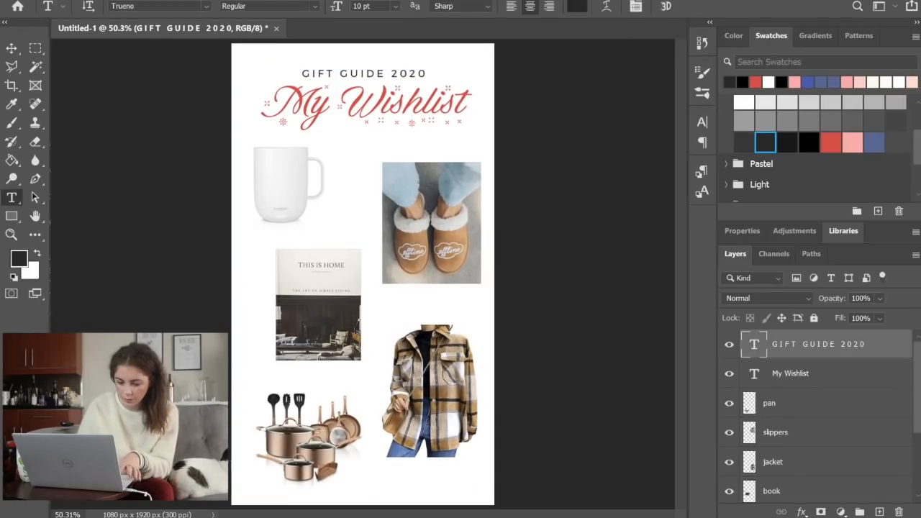
left_click_drag(232, 471, 494, 506)
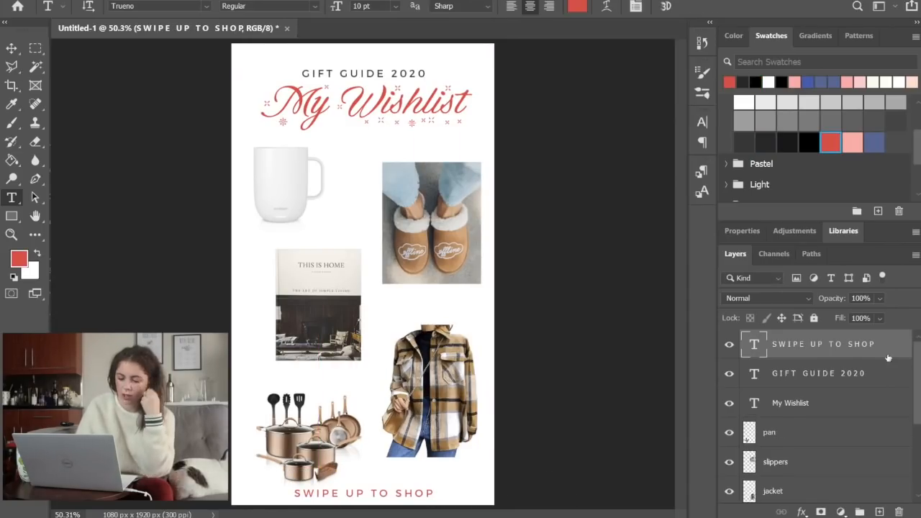
double_click(863, 344)
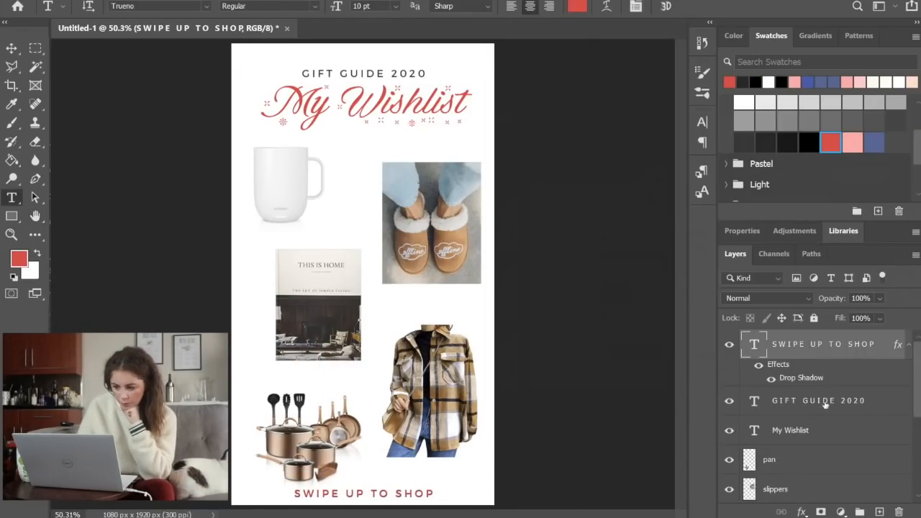
Add a drop shadow to the red "My Wishlist" title
double_click(828, 435)
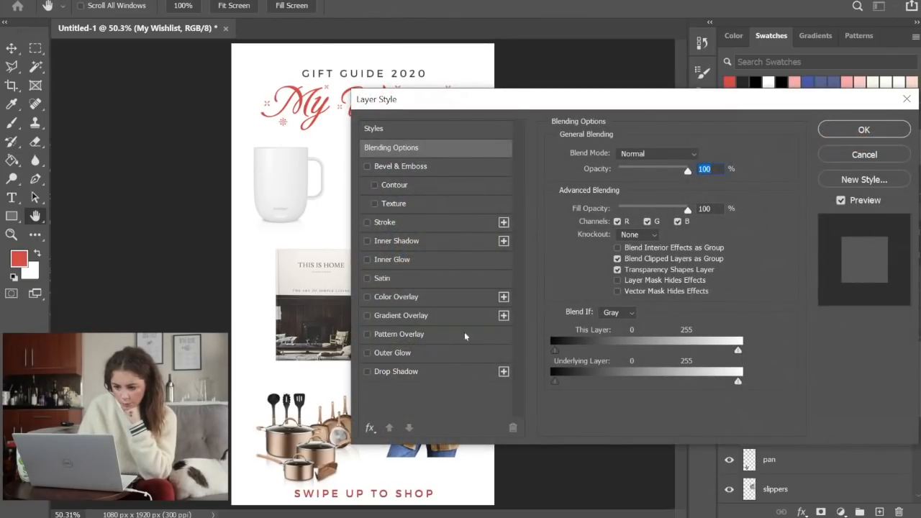
left_click(395, 372)
key("Return")
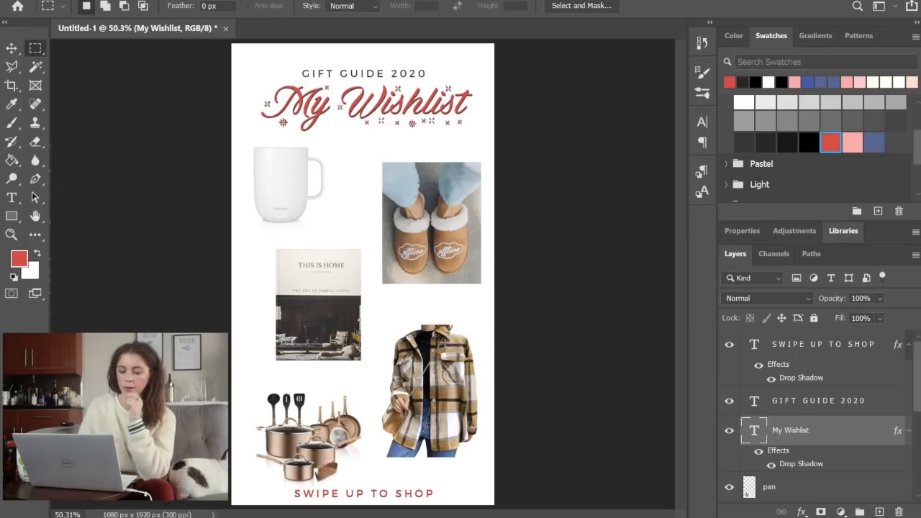
Paste the knitting pattern onto the page and delete everything above and below its narrow red diamond band
key("ctrl+v")
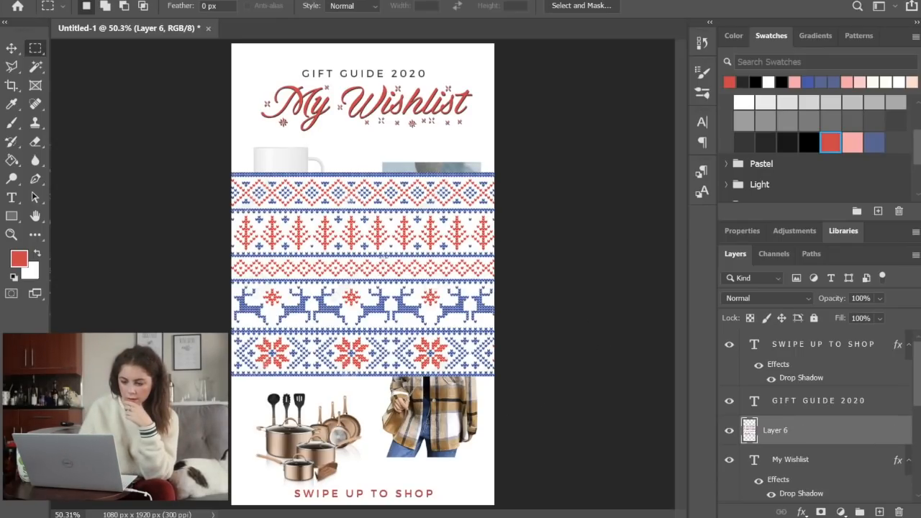
left_click_drag(202, 134, 515, 248)
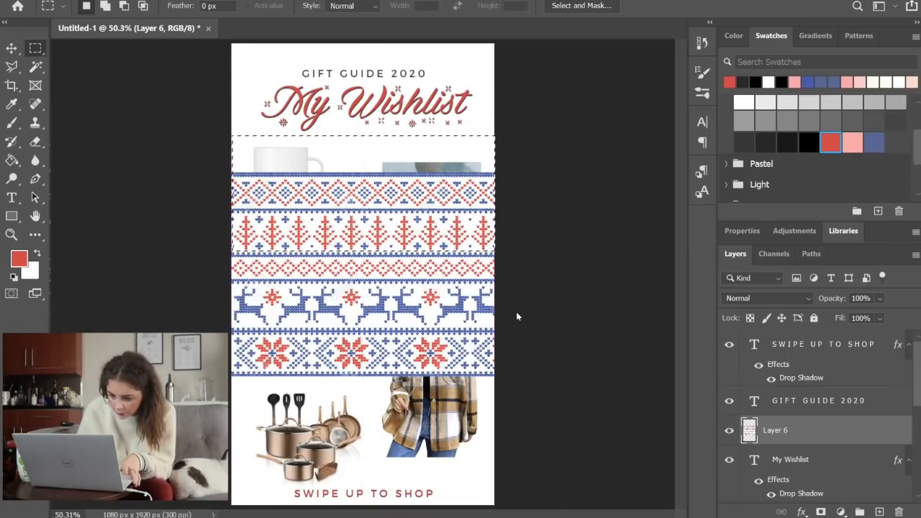
key("Delete")
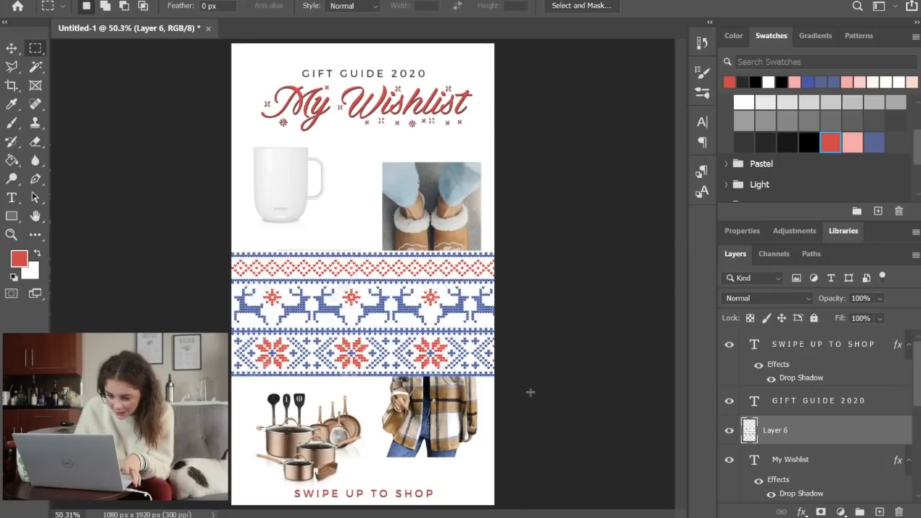
left_click_drag(530, 416, 125, 286)
key("Delete")
key("ctrl+d")
Move the red diamond pattern band up to the page's top edge with Free Transform
key("ctrl+t")
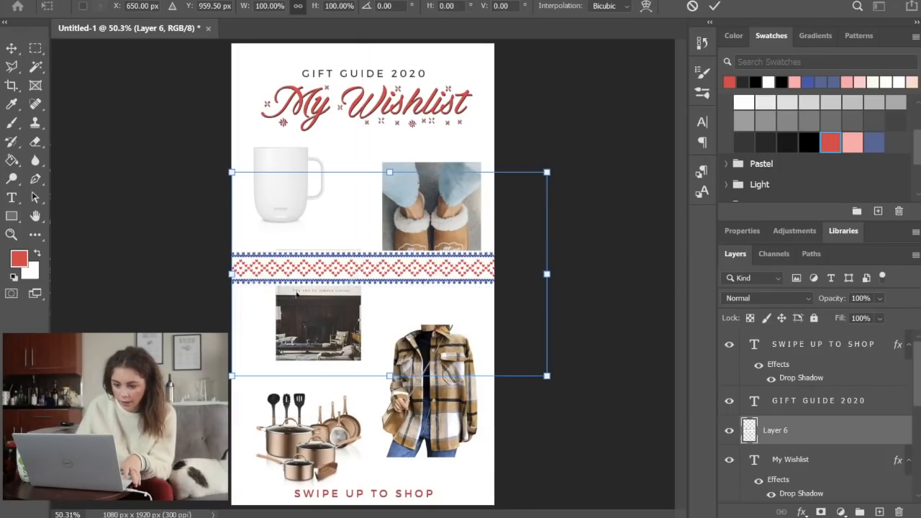
left_click_drag(395, 296, 400, 85)
key("Return")
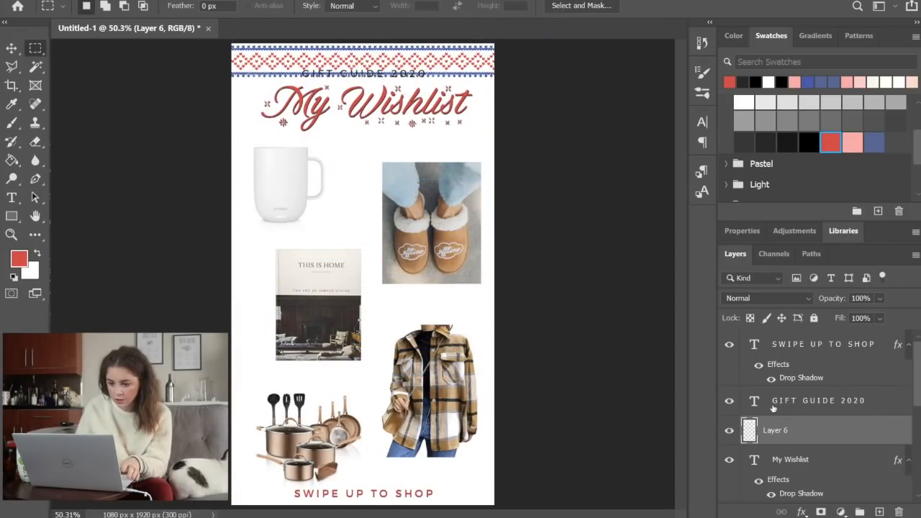
Shift the "GIFT GUIDE 2020" and "My Wishlist" titles slightly down, clear of the pattern band
left_click(772, 407)
left_click(810, 348, "shift")
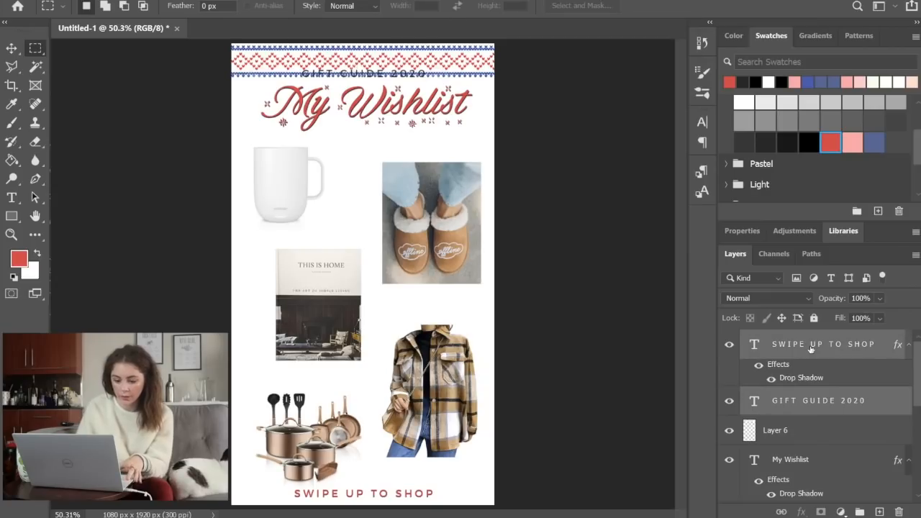
key("ctrl+t")
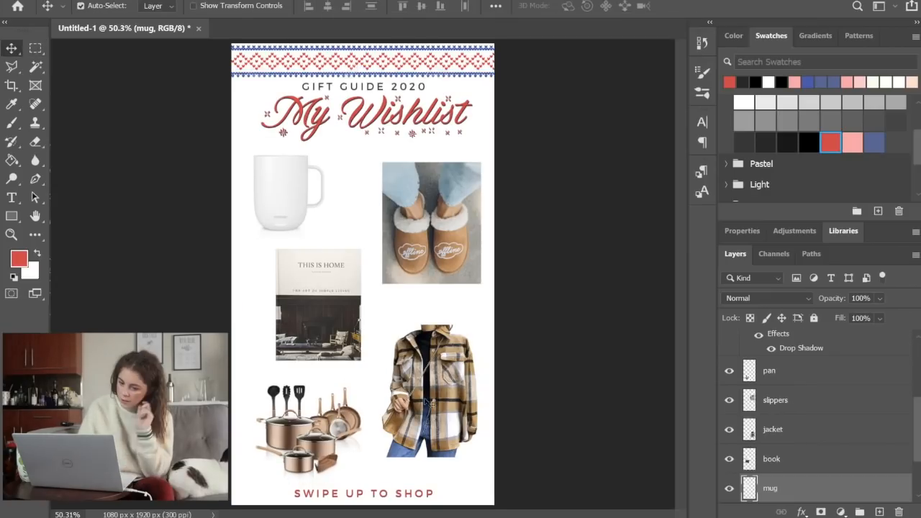
Move the jacket image slightly up with Free Transform
left_click(429, 403, "ctrl")
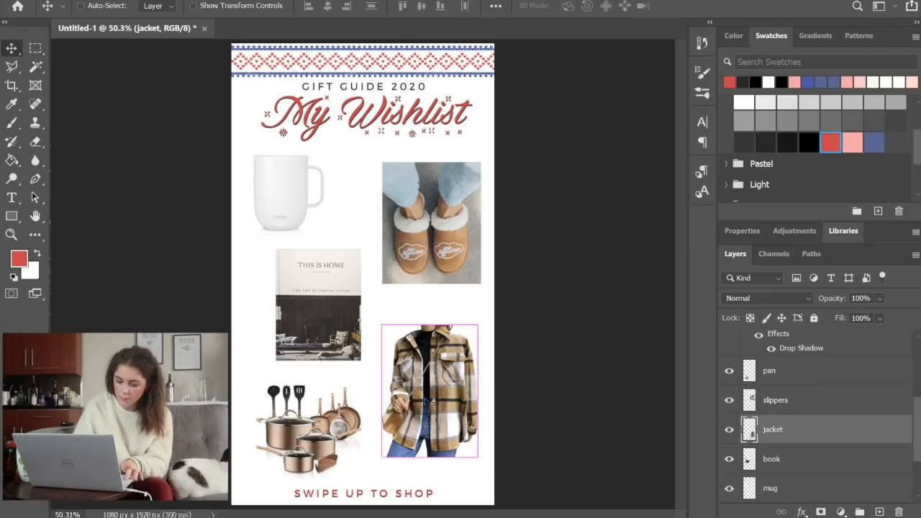
key("ctrl+t")
left_click_drag(430, 402, 429, 398)
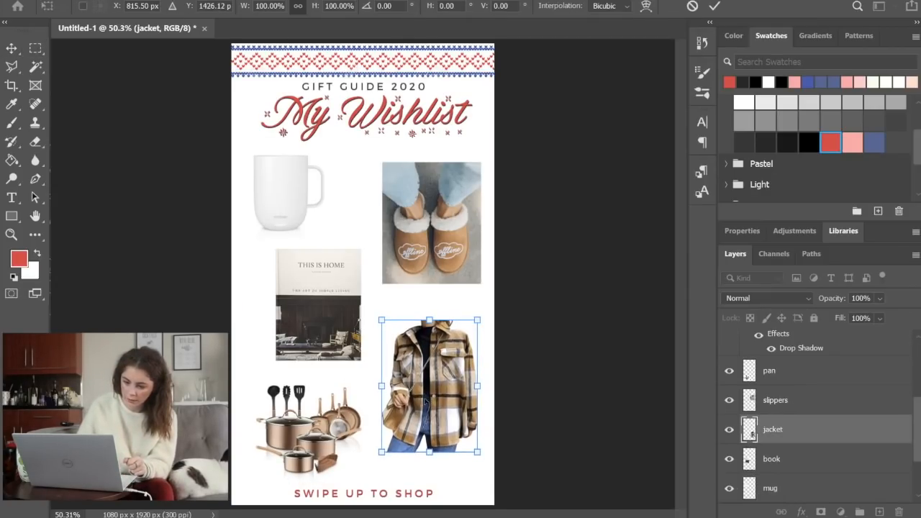
key("Return")
Scale the pan set down to about 92% and nudge it up, away from the "SWIPE UP TO SHOP" text
left_click(293, 461)
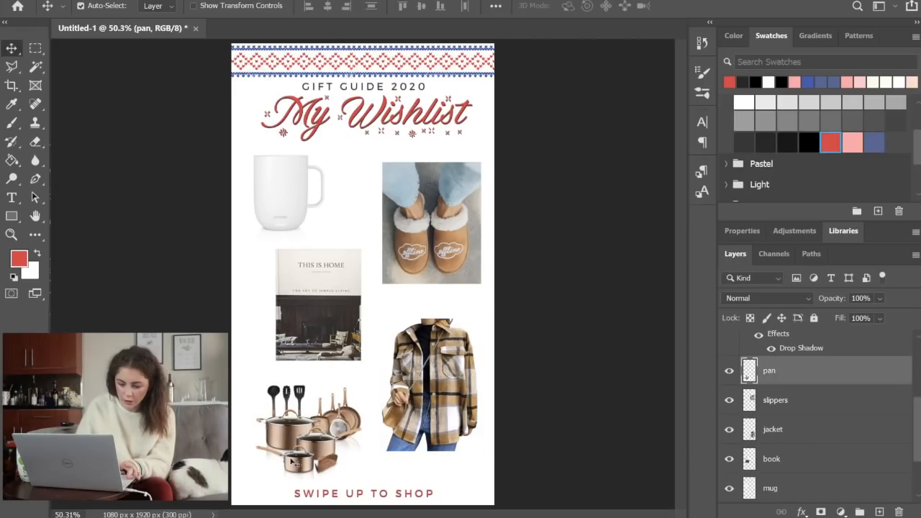
key("ctrl+t")
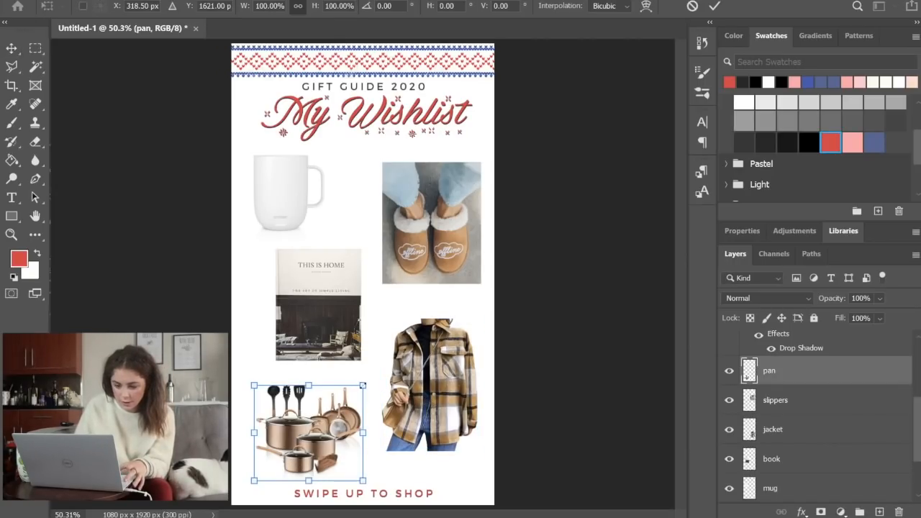
left_click_drag(362, 386, 358, 386)
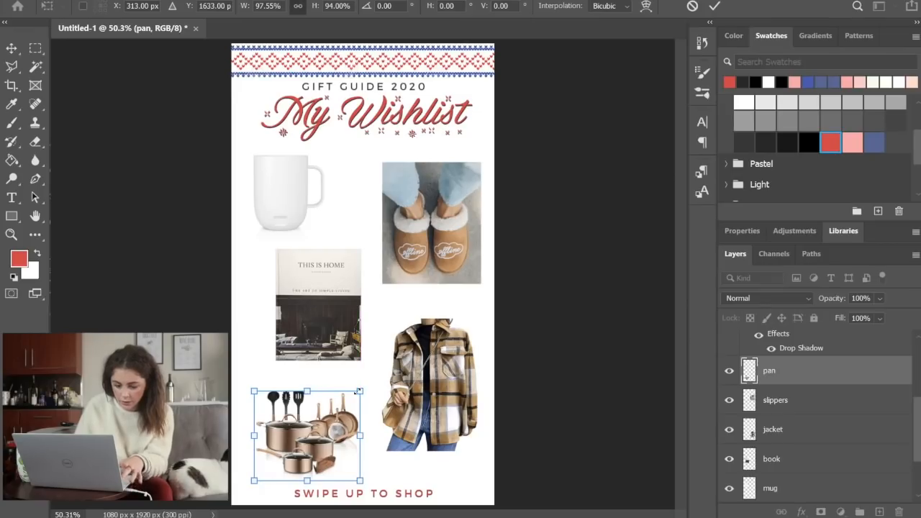
key("Up")
key("Up")
key("Up")
key("Up")
key("Up")
key("Up")
key("Up")
key("Up")
key("Up")
key("Up")
key("Up")
key("Up")
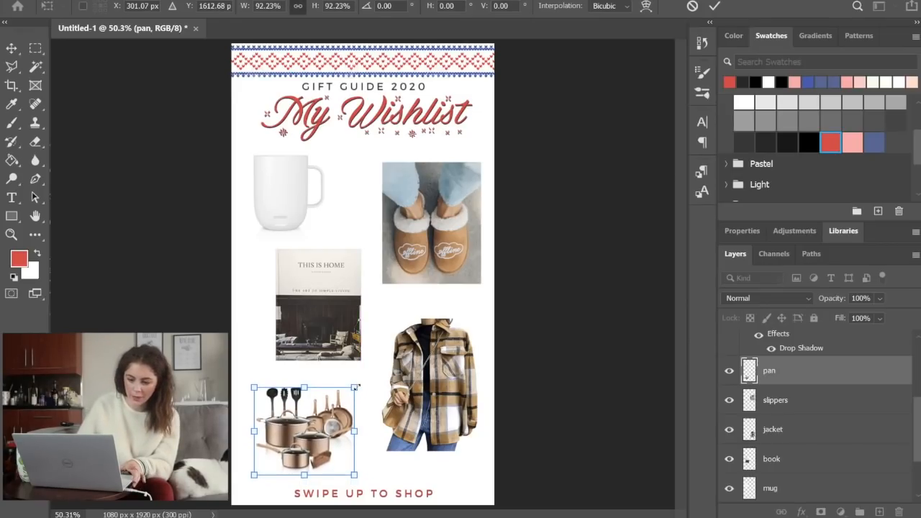
key("Return")
key("m")
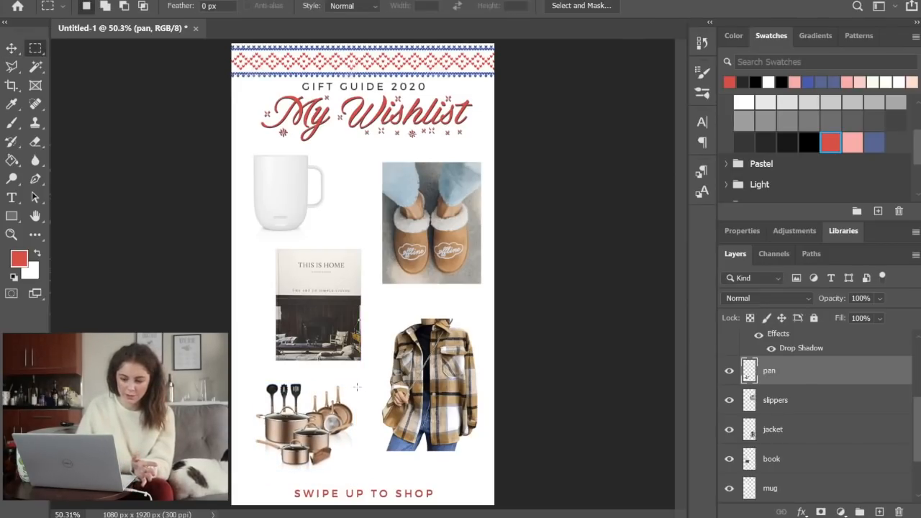
Add the caption "bc my coffee always gets cold" beside the mug in near-black Trueno Regular 7 pt
key("t")
left_click(207, 6)
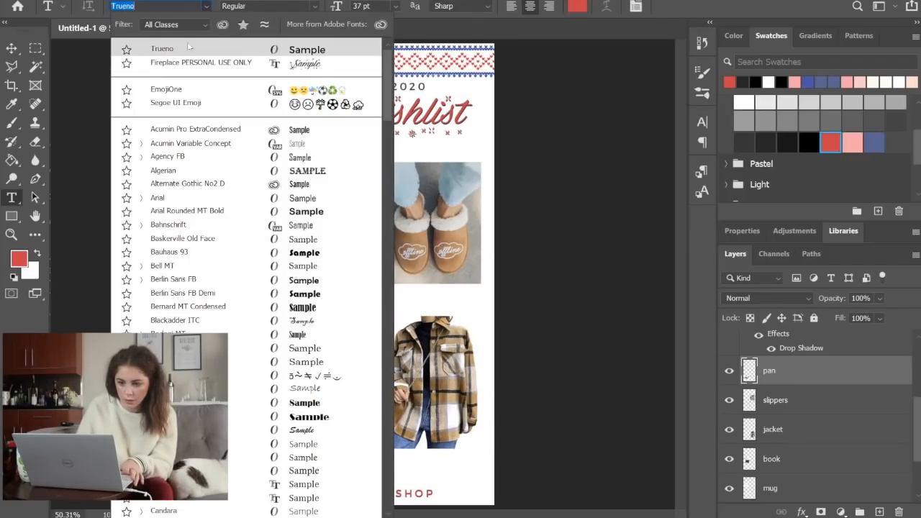
left_click(190, 45)
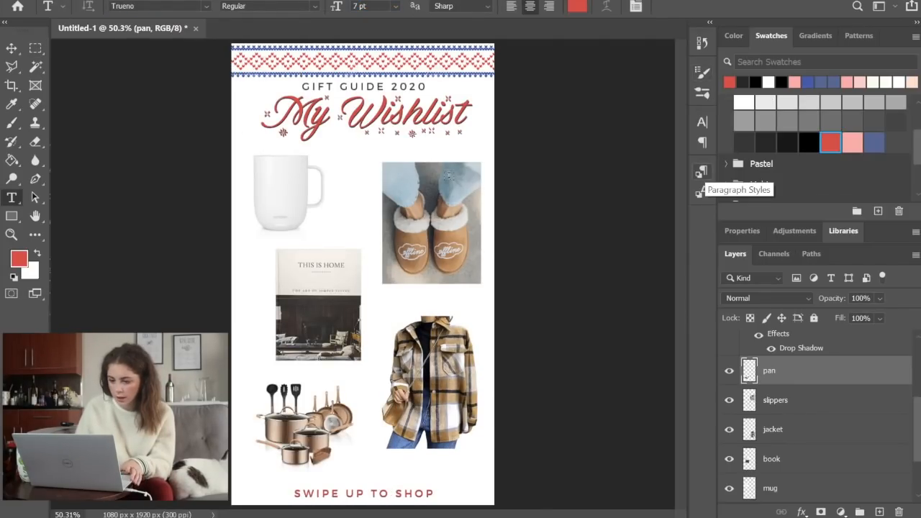
left_click(787, 142)
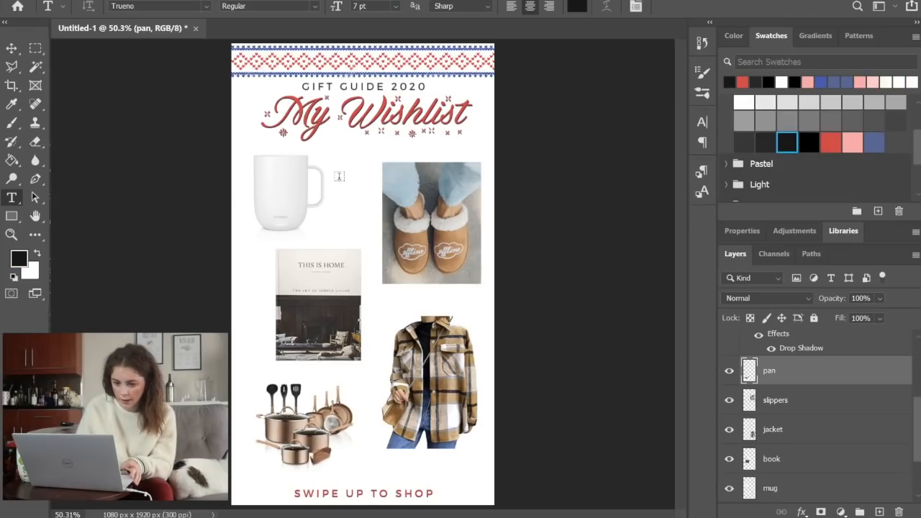
left_click_drag(326, 181, 425, 249)
key("BackSpace")
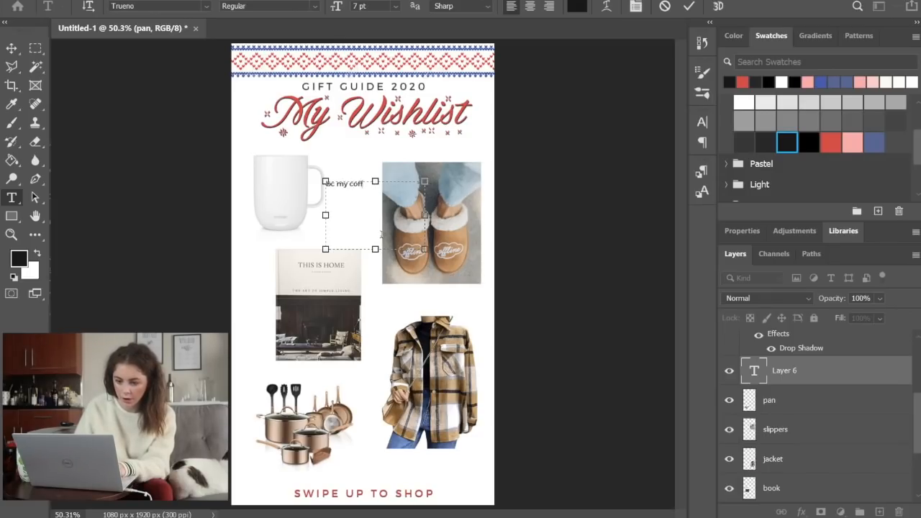
type("ic my coffee always gets cold")
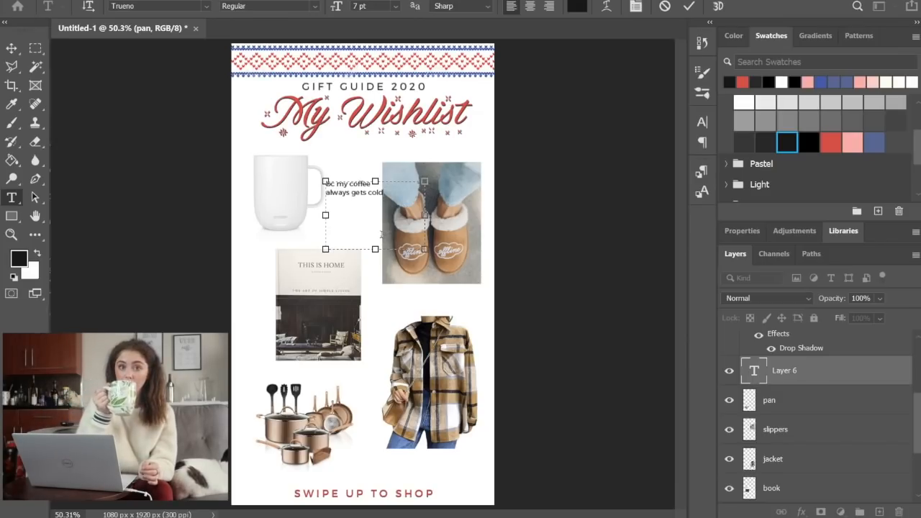
Recolor the mug caption with the muted blue swatch
key("ctrl+a")
left_click(872, 144)
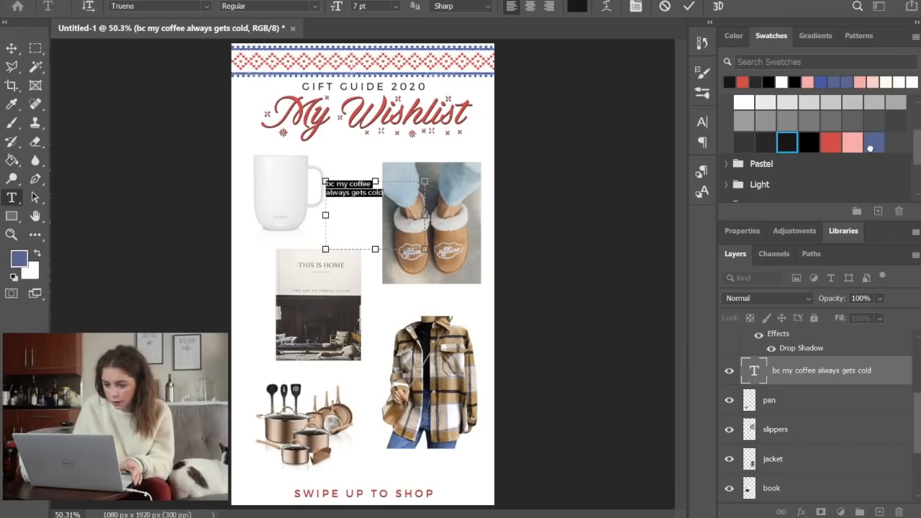
key("ctrl+Return")
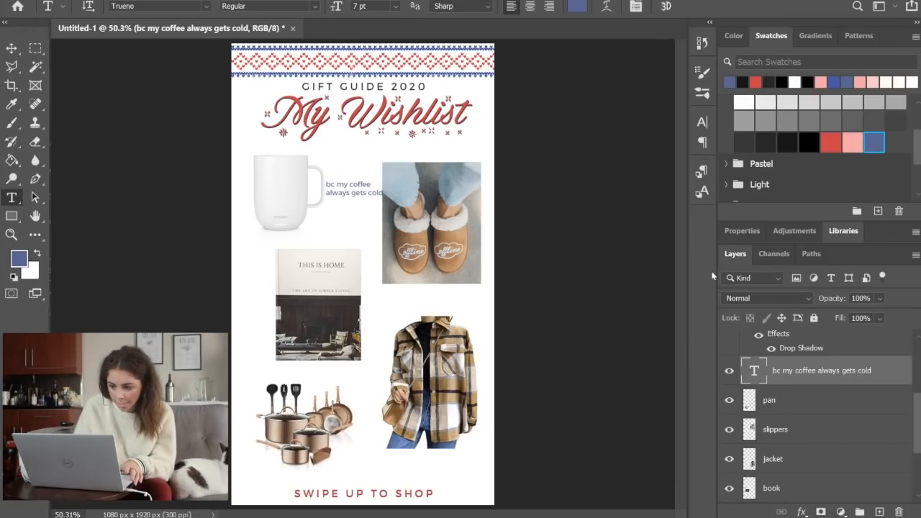
Apply faux italic to the mug caption and place it beside the mug's base
left_click(346, 186)
key("ctrl+a")
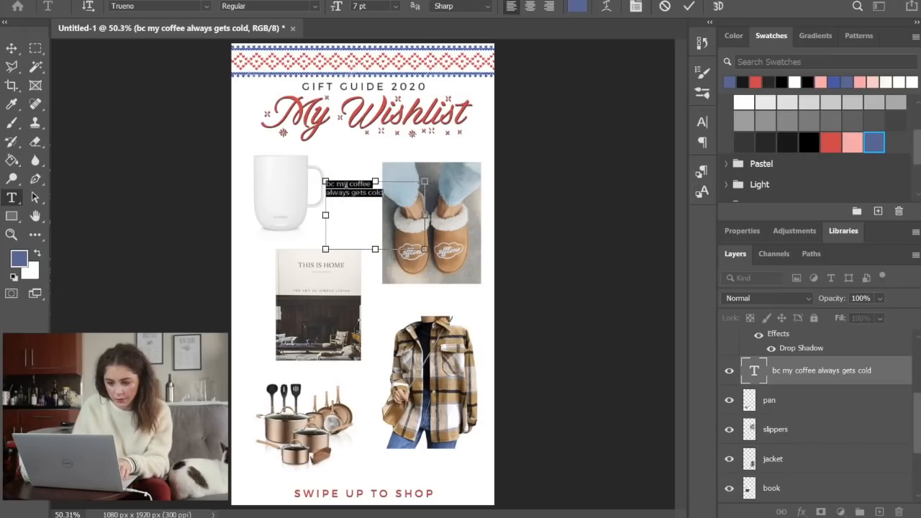
left_click(701, 123)
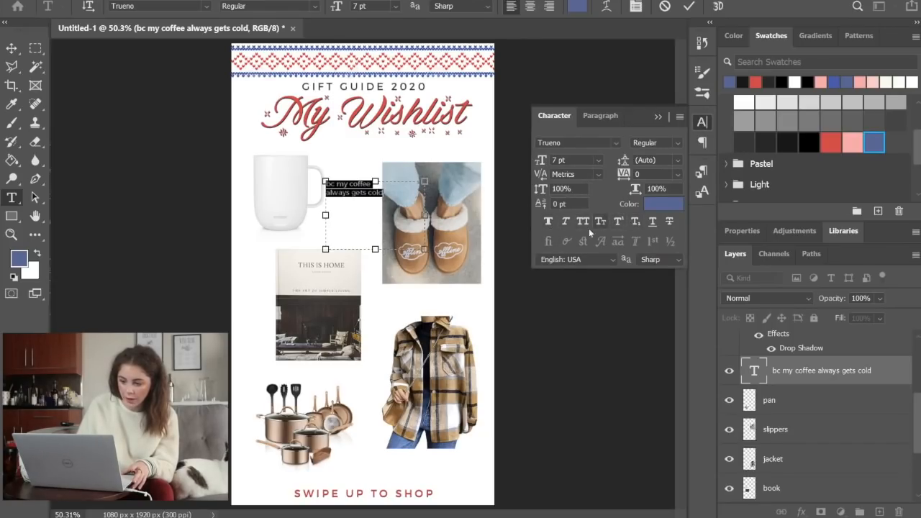
left_click(565, 222)
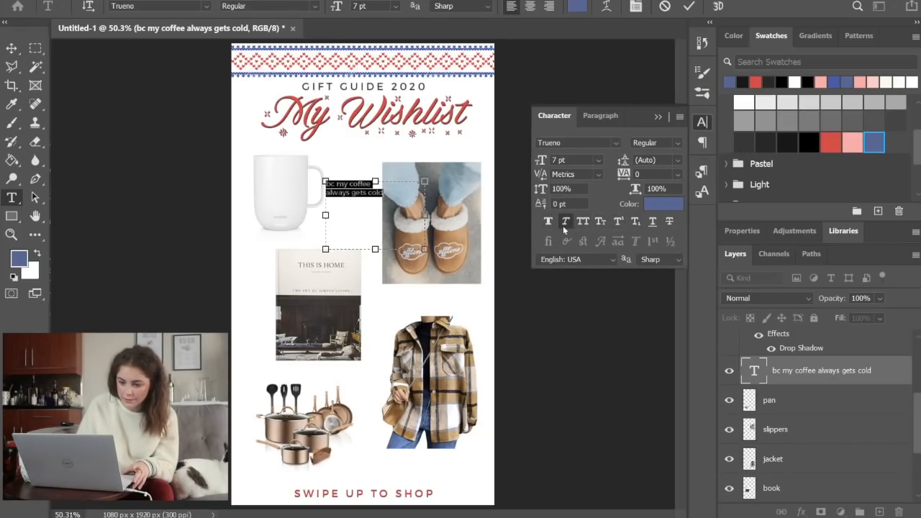
left_click(704, 128)
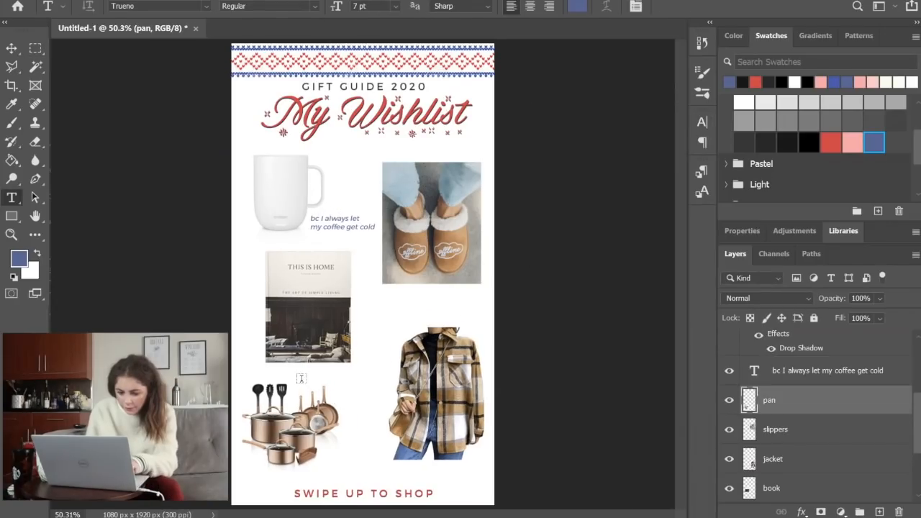
Add the blue italic caption "love this trend!" in Trueno 7 pt between the pan set and the jacket
left_click_drag(297, 381, 436, 421)
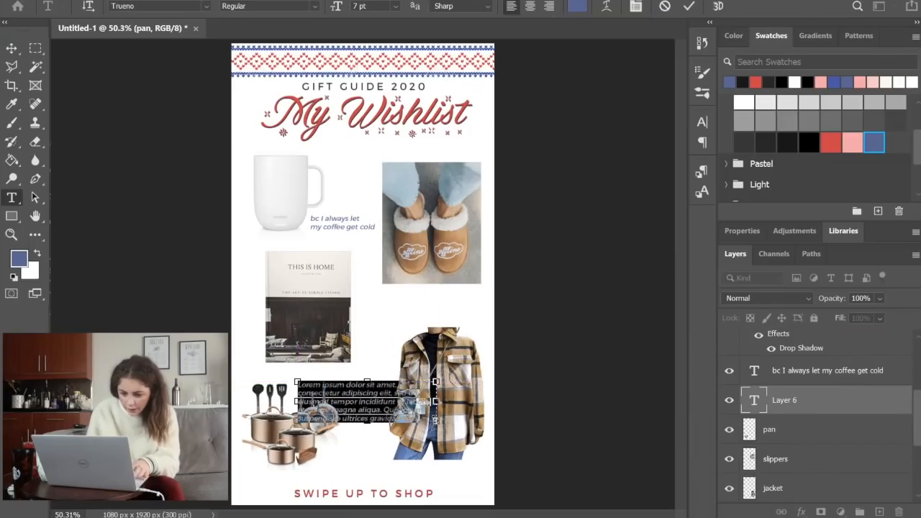
type("love this trend")
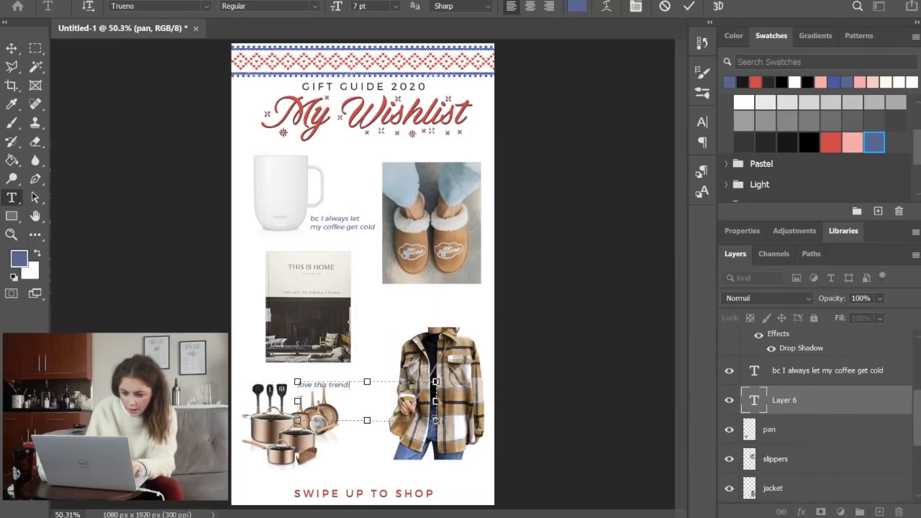
type("!")
key("Escape")
key("m")
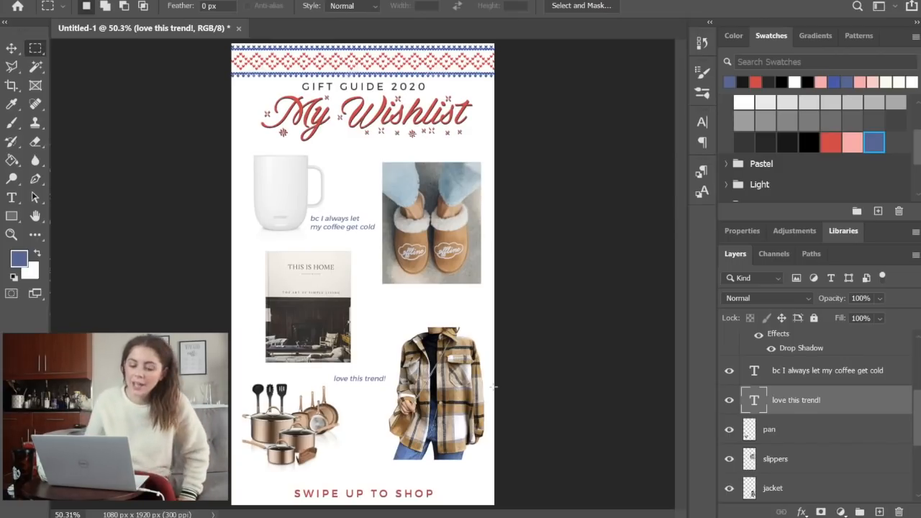
Add a new layer above the pan layer and set up the Brush tool at size 15
left_click(12, 122)
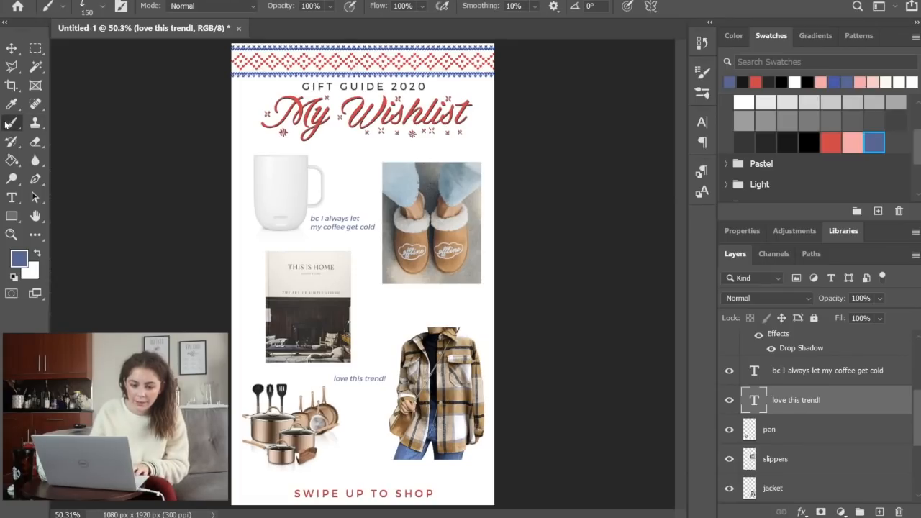
left_click(797, 433)
left_click(879, 512)
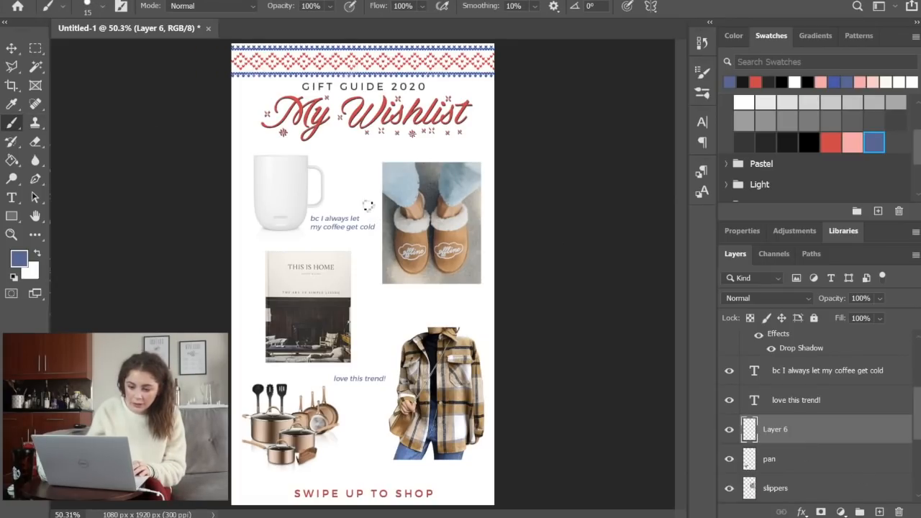
Try a hand-drawn blue arrow from the coffee caption to the mug's handle, and undo it
mouse_move(362, 210)
left_mouse_down()
mouse_move(322, 194)
mouse_move(329, 204)
mouse_move(321, 202)
mouse_move(337, 186)
left_mouse_up()
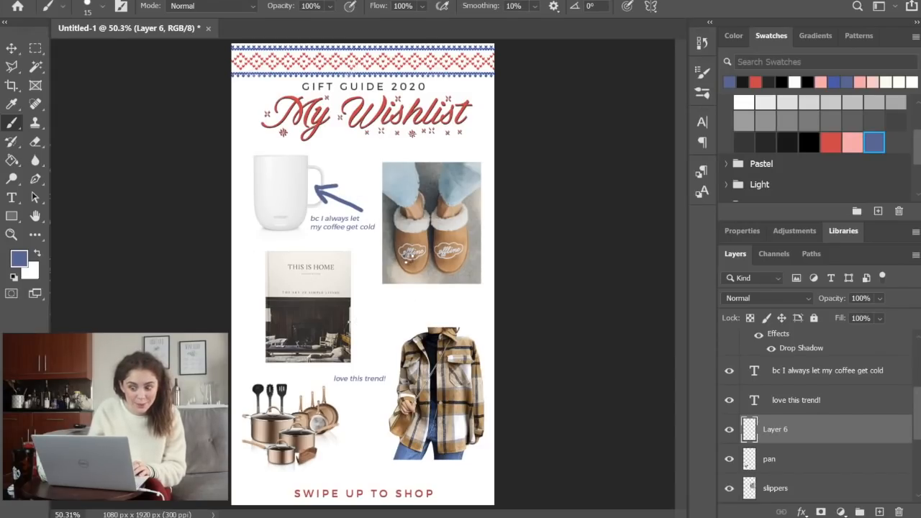
key("ctrl+t")
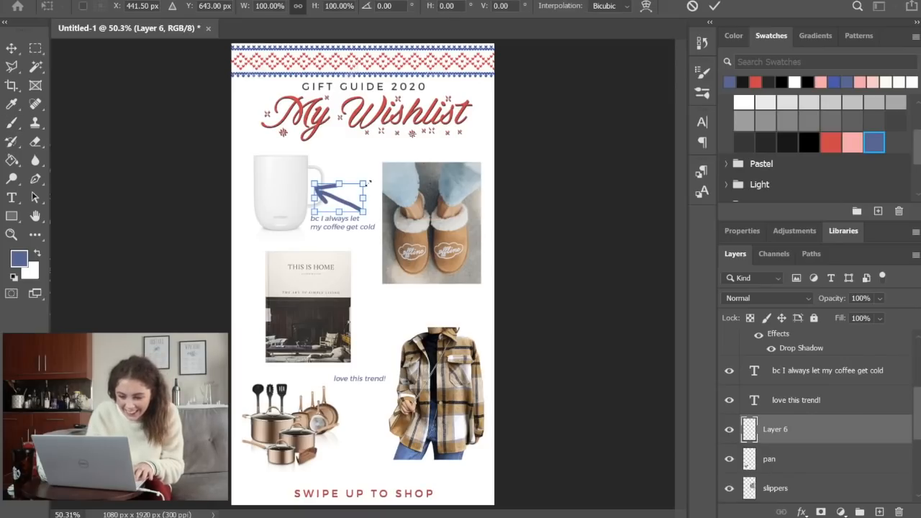
key("Escape")
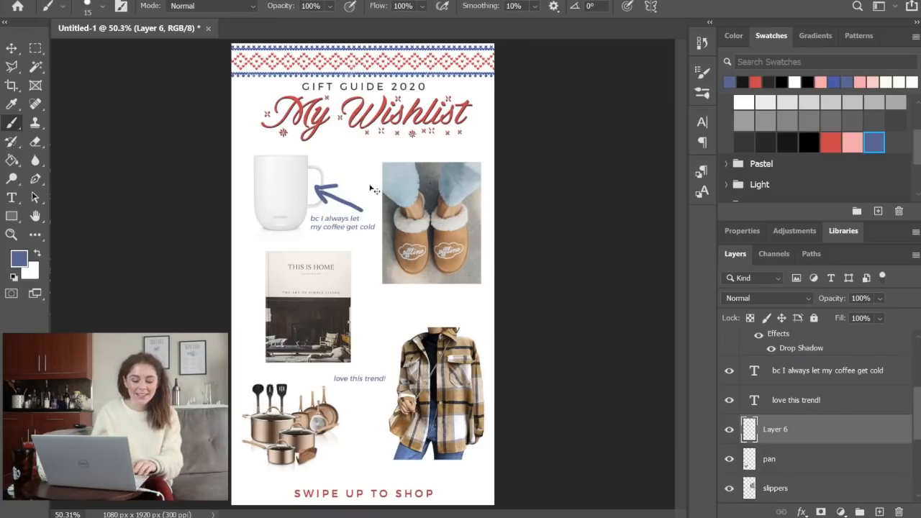
key("ctrl+z")
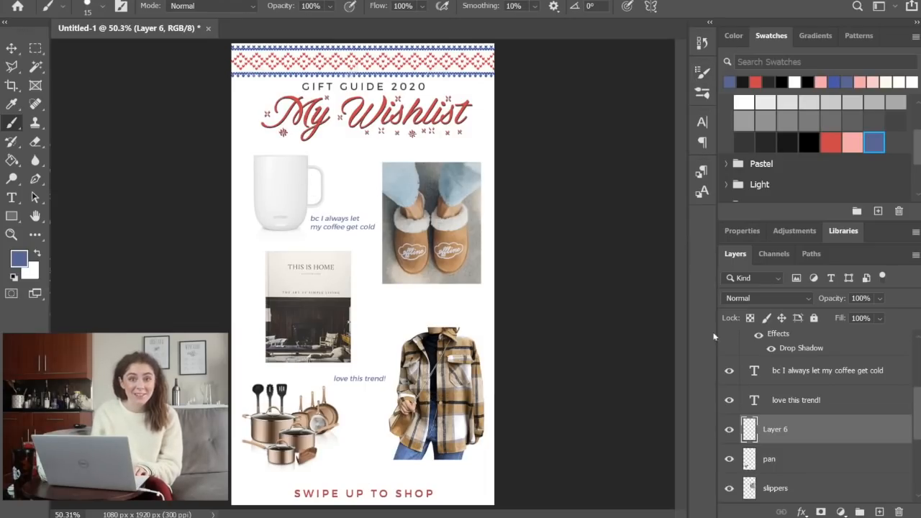
Choose the curved arrow brush tip (60) and set the foreground color to the pink swatch
left_click(701, 84)
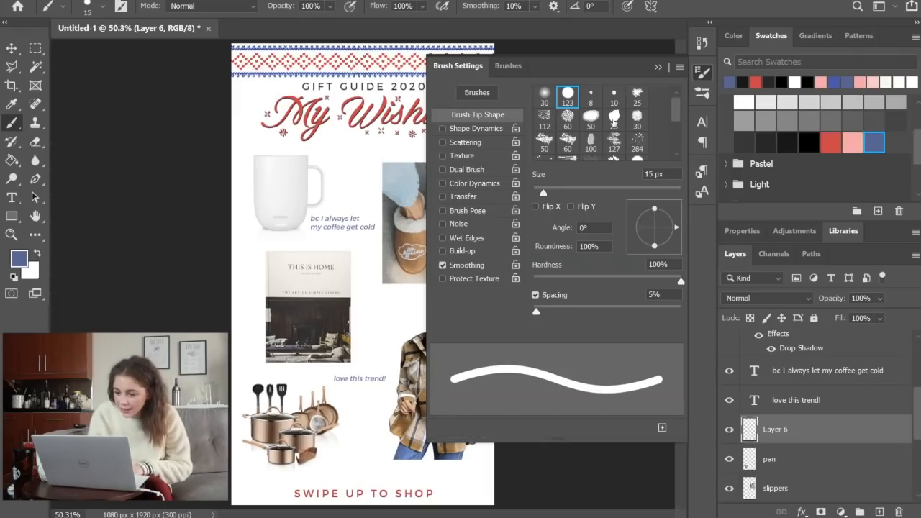
left_click_drag(676, 115, 676, 135)
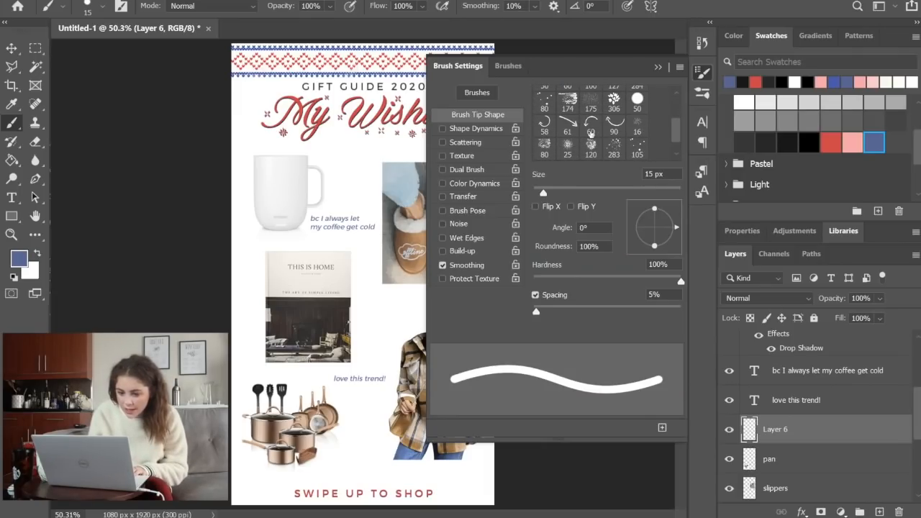
left_click(596, 127)
left_click(702, 72)
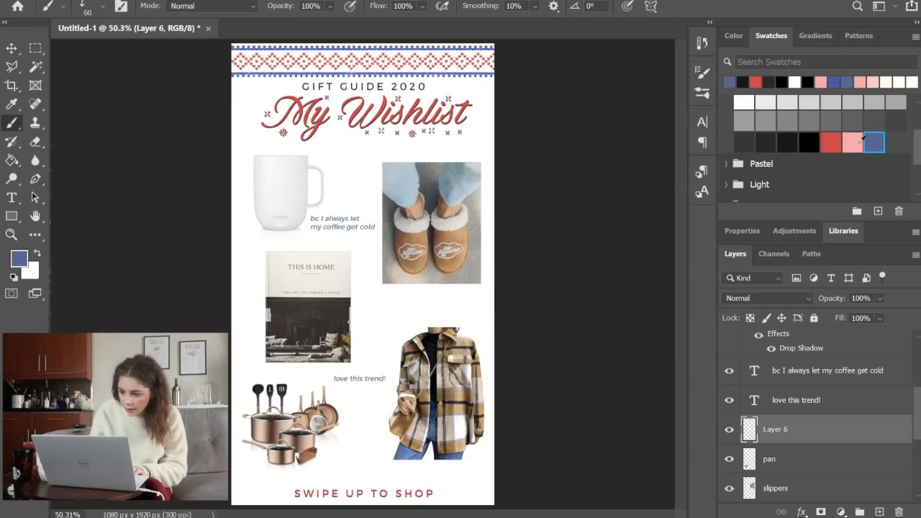
left_click(854, 143)
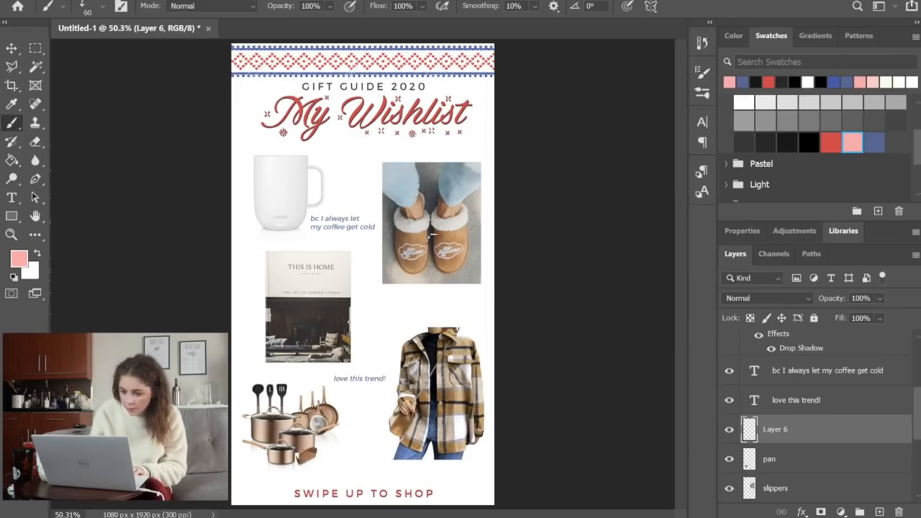
Enlarge the arrow brush to 125 and stamp one pink arrow between the mug's handle and the slippers
key("bracketright")
key("bracketright")
key("bracketright")
key("bracketright")
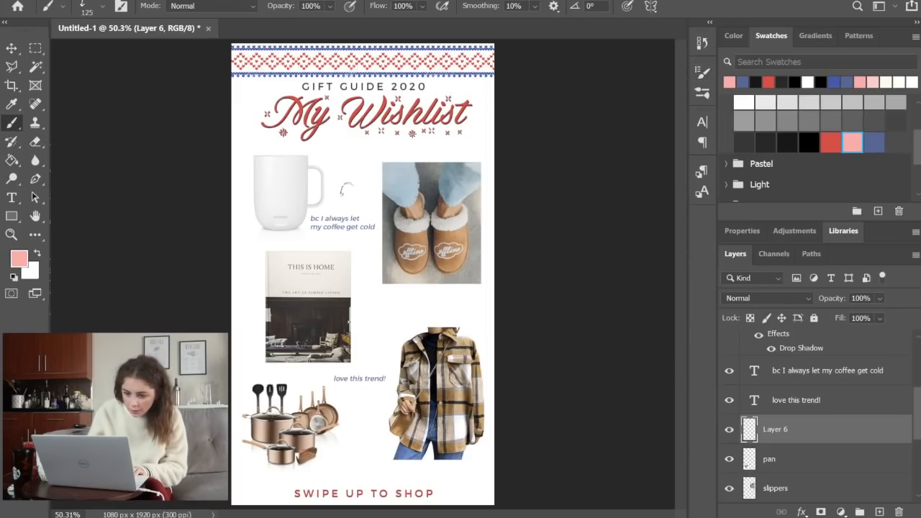
key("bracketright")
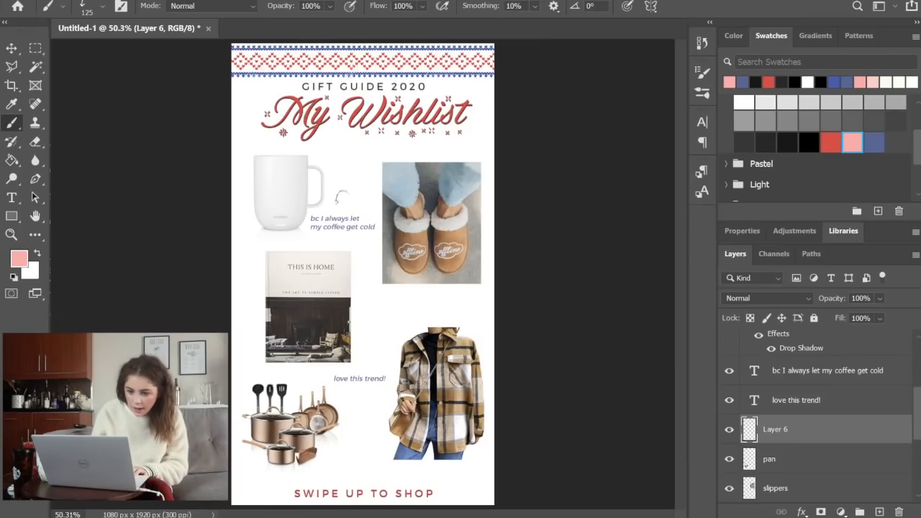
left_click_drag(339, 196, 335, 200)
Rotate the pink arrow and place it above the coffee caption so it points at the mug's handle
key("m")
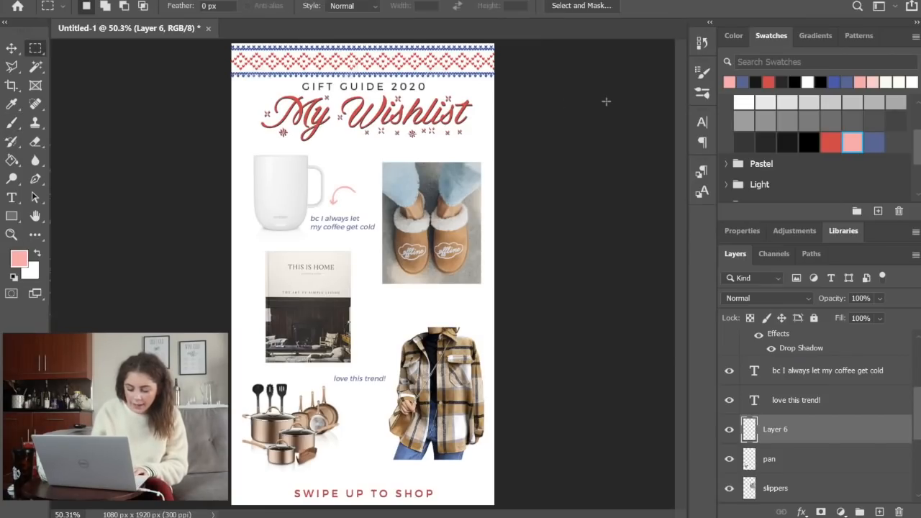
key("ctrl+t")
left_click_drag(363, 223, 260, 300)
key("Return")
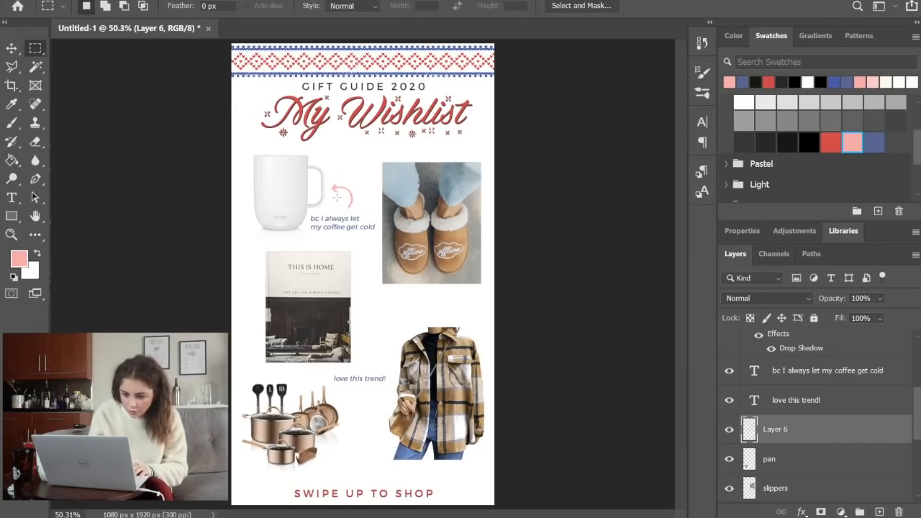
left_click_drag(338, 200, 358, 221)
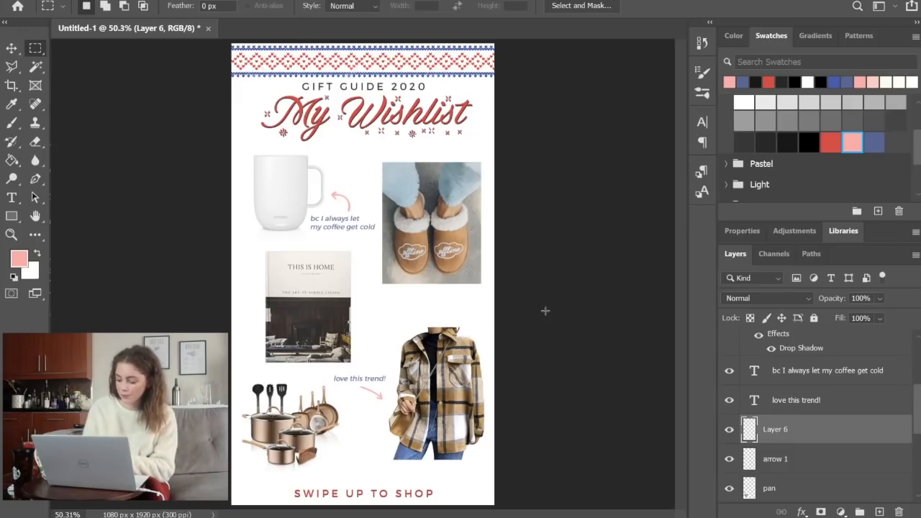
Rename the layer of the arrow pointing at the jacket as "arrow 2"
double_click(776, 429)
type("arrow 2")
key("Return")
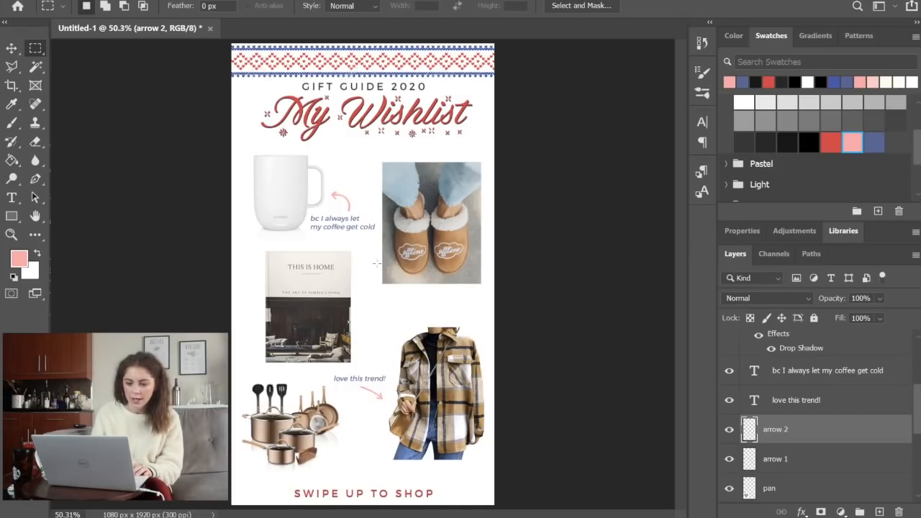
Select the rectangular outline of the slippers photo by picking its layer's empty area with the Magic Wand and inverting the selection
left_click(9, 54)
left_click(464, 249)
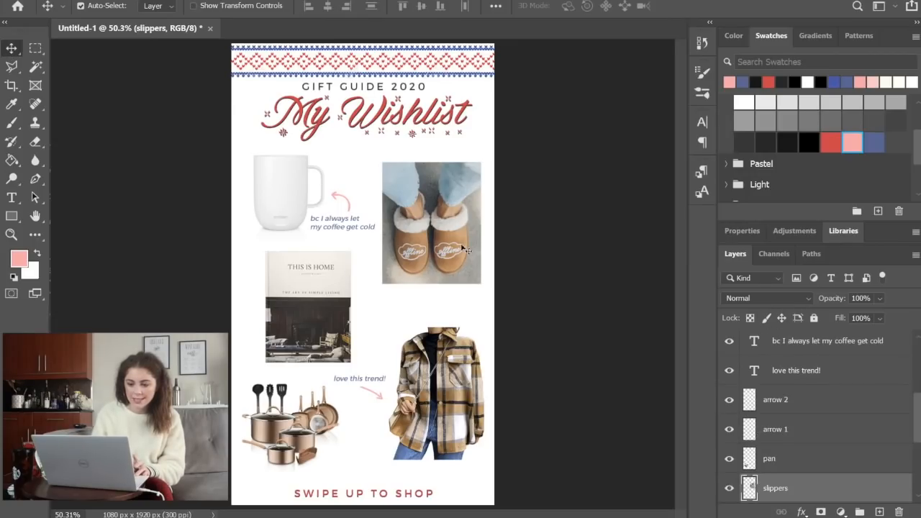
scroll(820, 464, "down", 2)
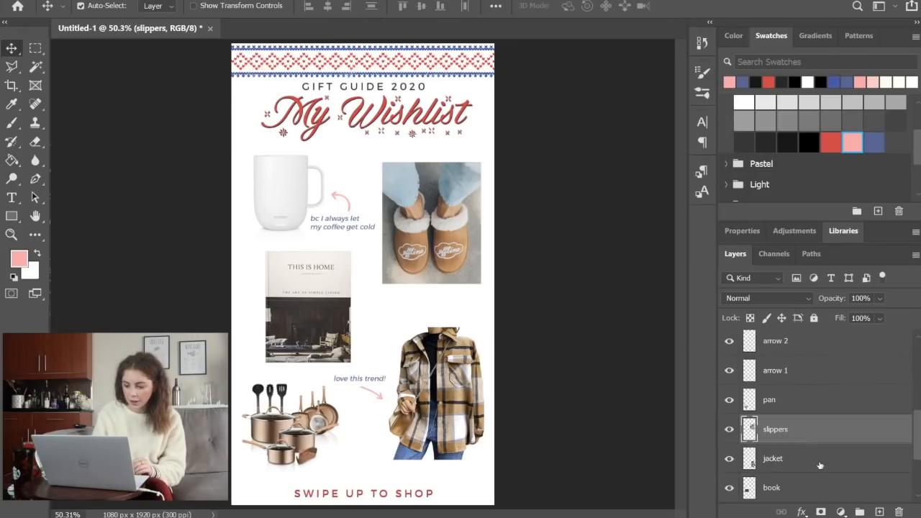
left_click(37, 70)
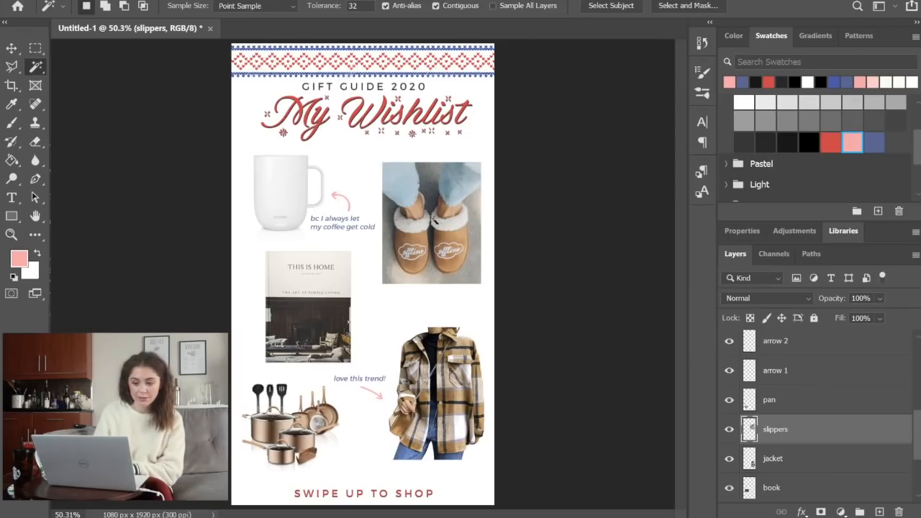
left_click(347, 168)
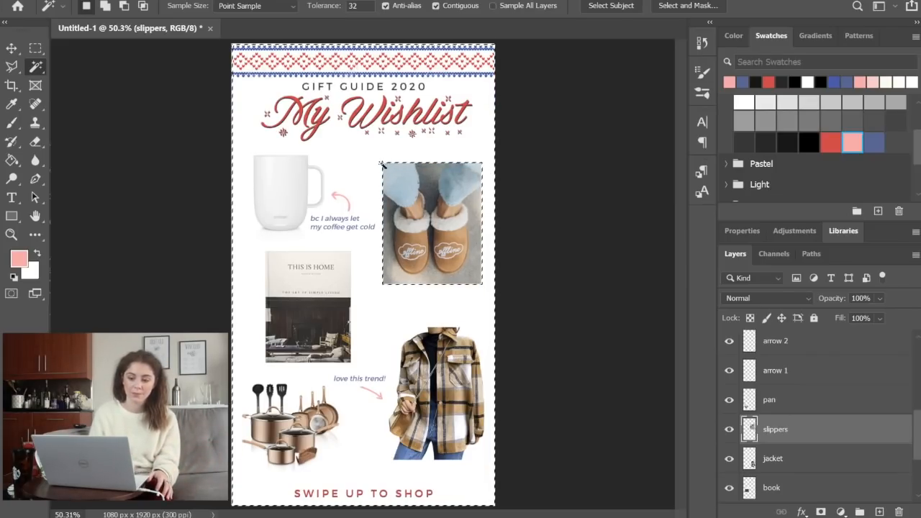
right_click(295, 213)
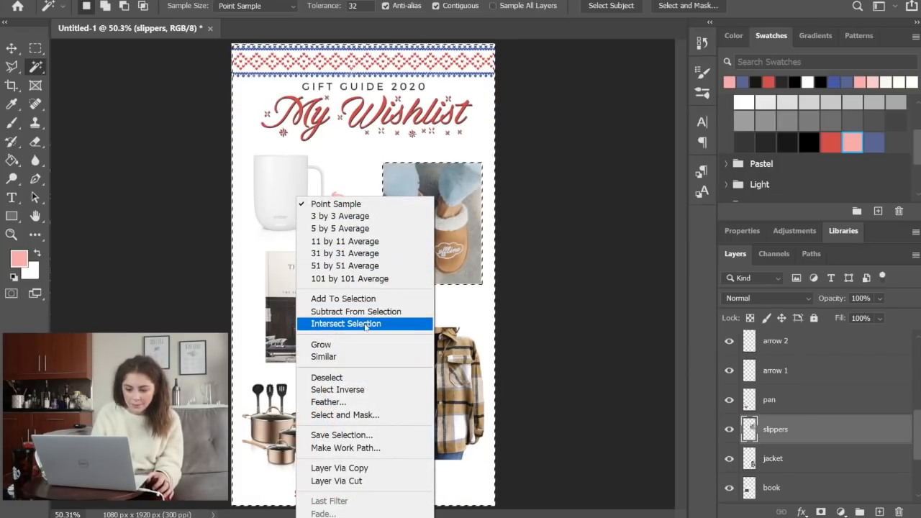
left_click(354, 391)
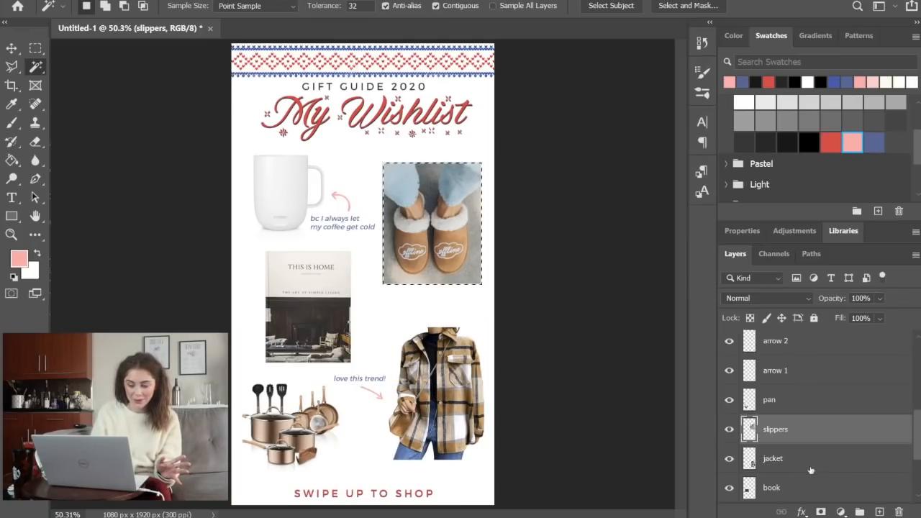
Add a new layer beneath the slippers layer and fill the selected rectangle with the blue swatch
left_click(876, 511)
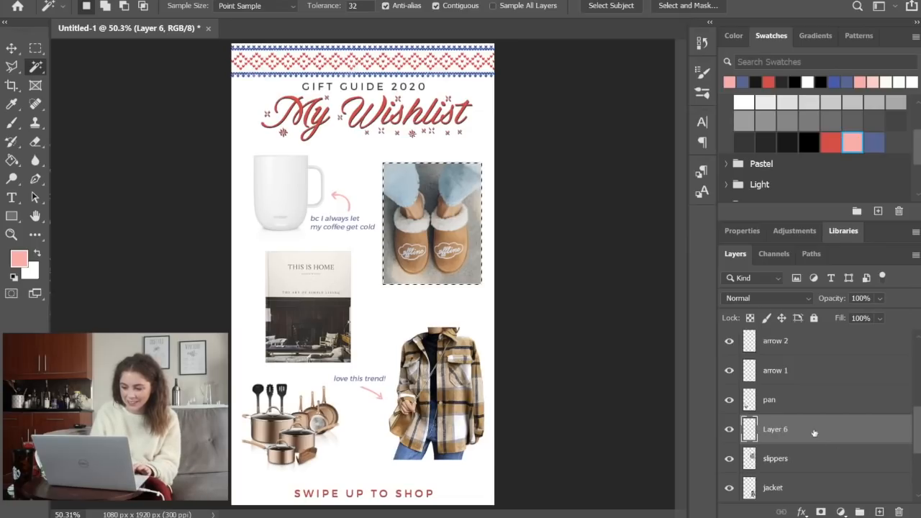
left_click_drag(811, 432, 809, 461)
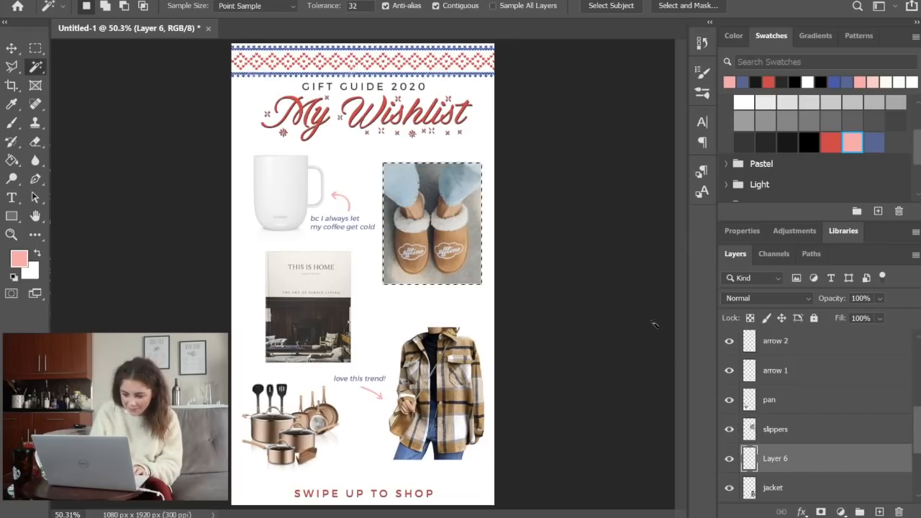
left_click(13, 160)
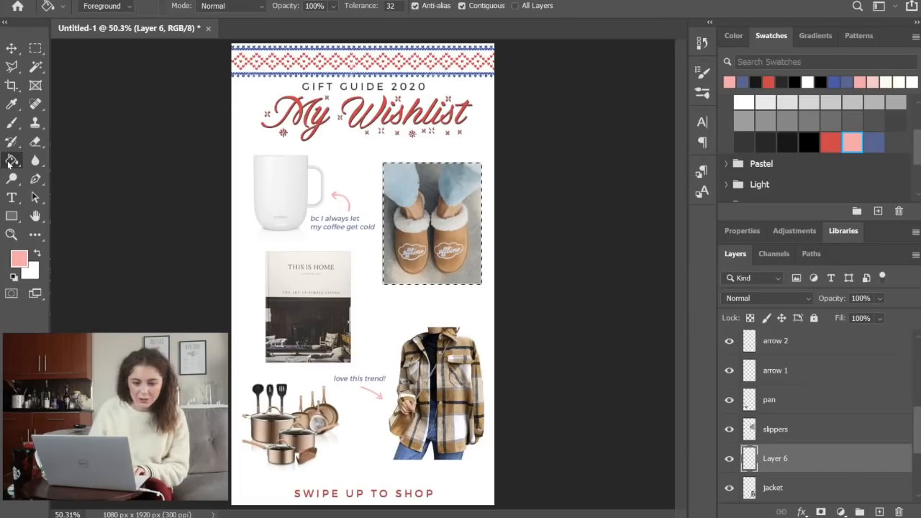
left_click(874, 141)
left_click(434, 244)
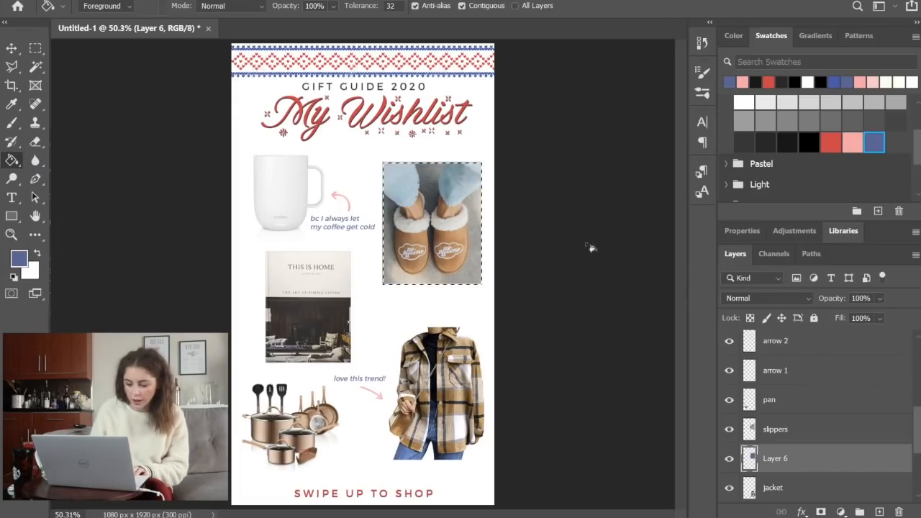
Offset the blue rectangle about 14 px down and 16 px right so it frames the slippers photo as a solid shadow
key("m")
key("ctrl+t")
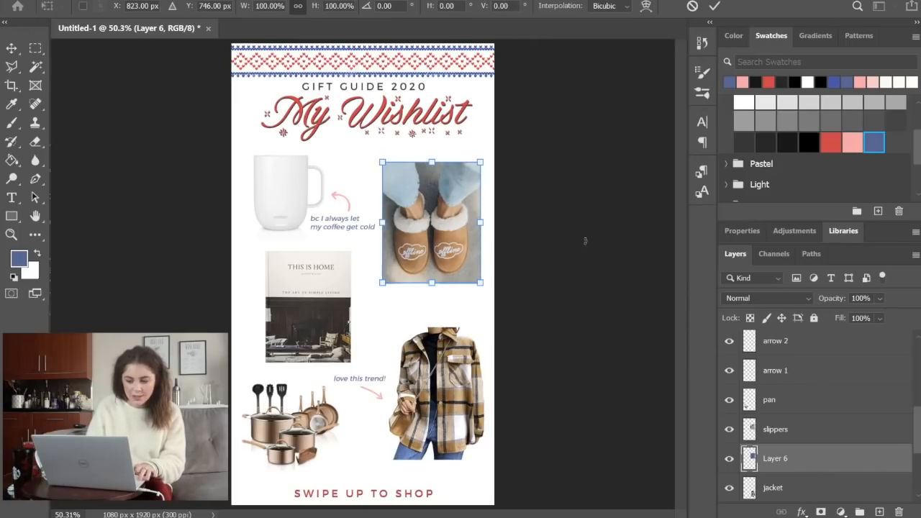
key("Down")
key("Down")
key("Down")
key("Down")
key("Down")
key("Down")
key("Down")
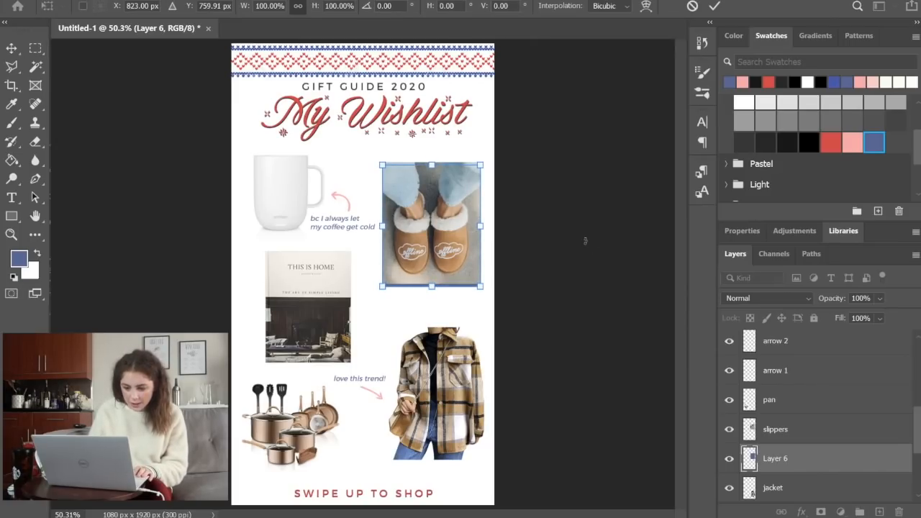
key("Right")
key("Right")
key("Right")
key("Right")
key("Right")
key("Right")
key("Return")
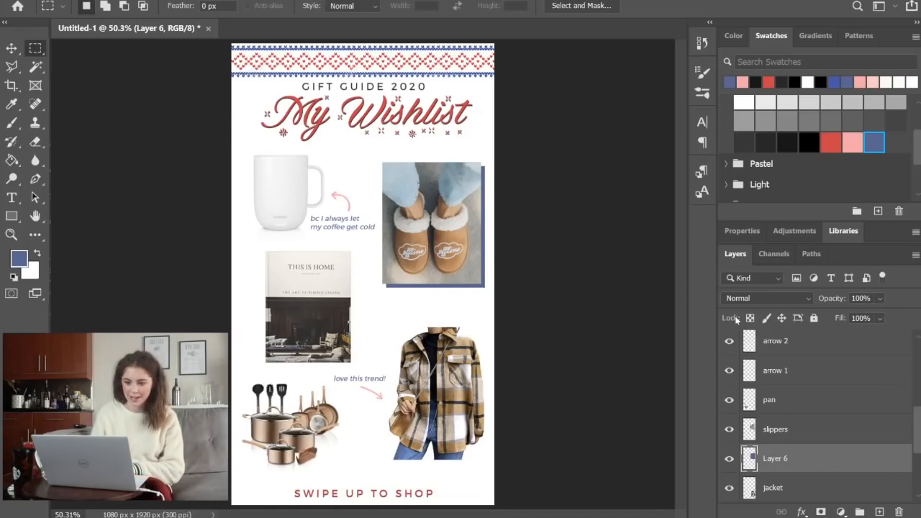
key("ctrl+t")
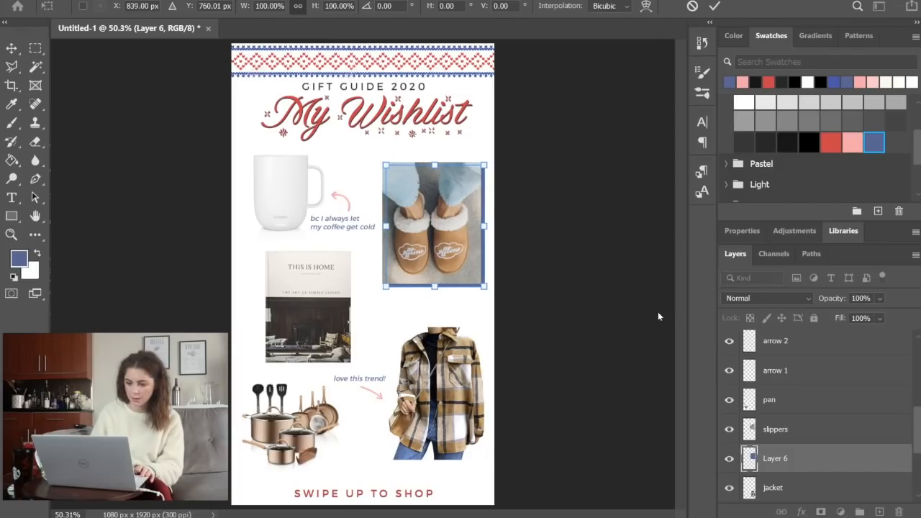
key("Return")
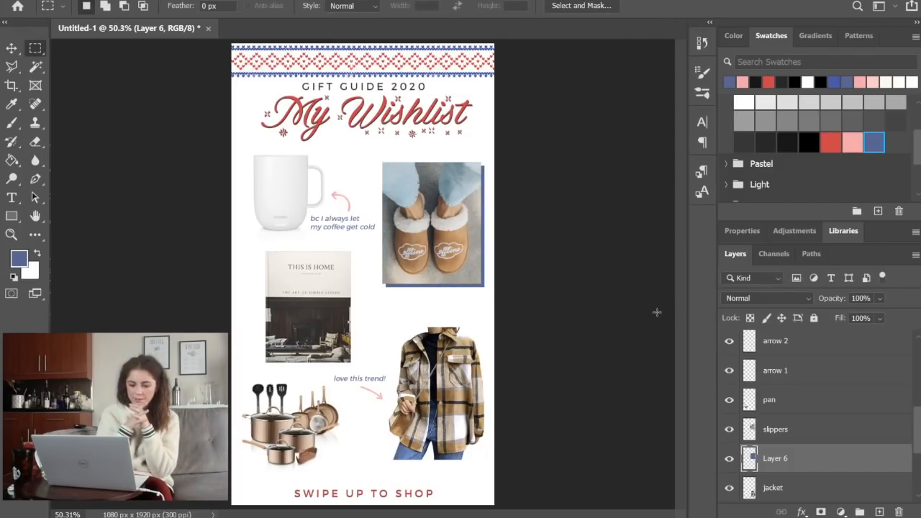
Move the "GIFT GUIDE 2020" and "My Wishlist" titles slightly lower beneath the knitted border
scroll(823, 431, "up", 5)
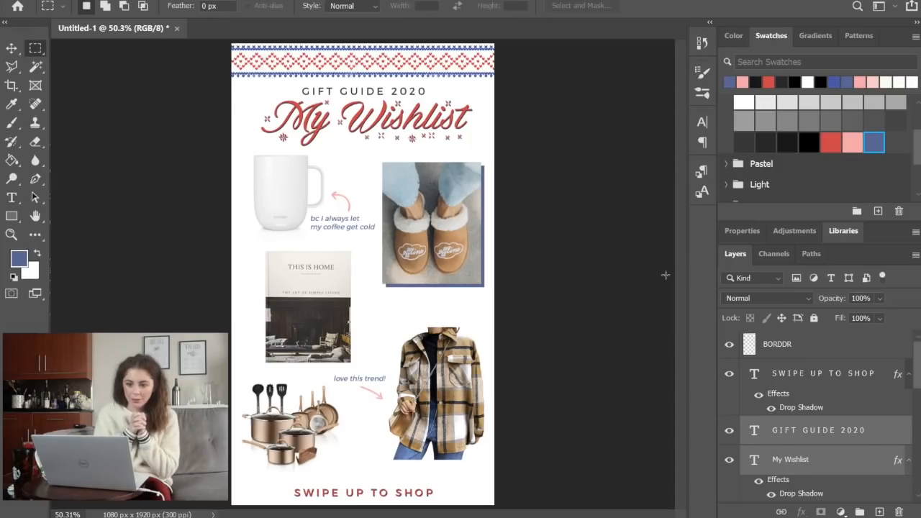
left_click(843, 472)
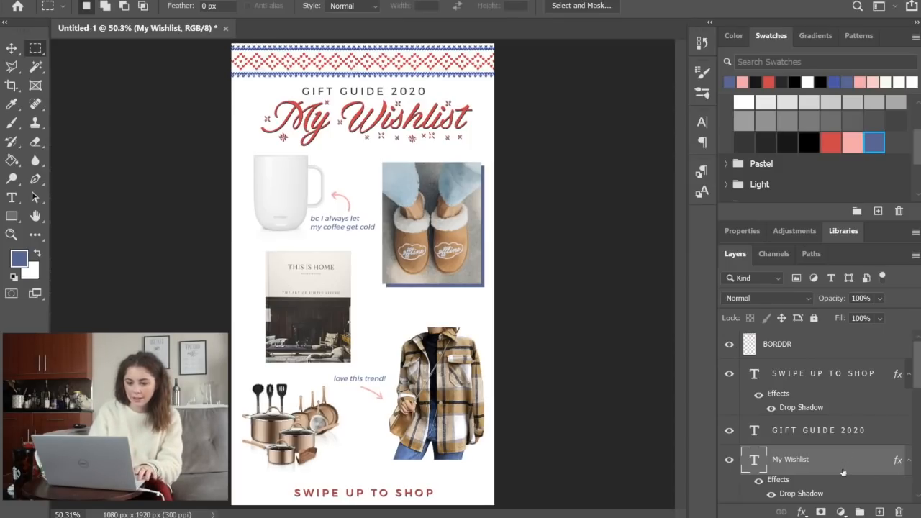
key("ctrl+t")
key("Return")
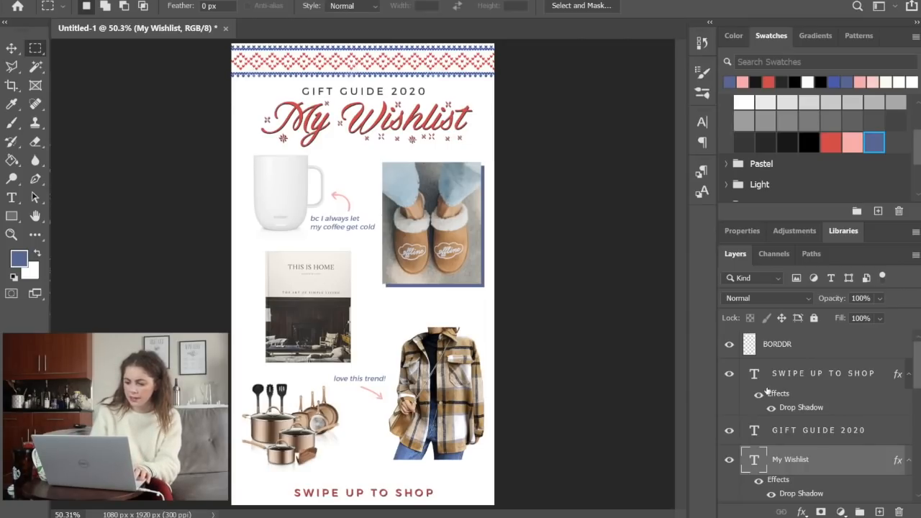
Group all layers of the wishlist page and name the group "My Wishlist"
scroll(771, 403, "down", 3)
scroll(777, 431, "down", 4)
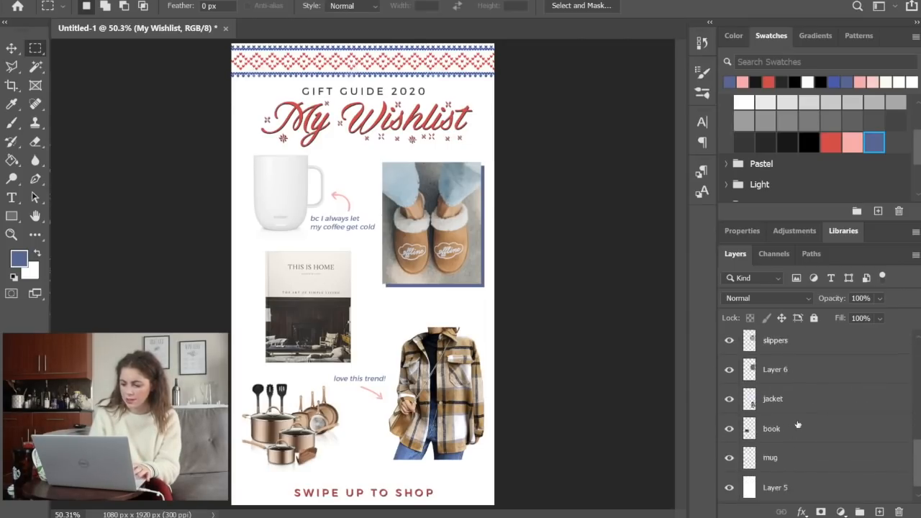
left_click(792, 440, "shift")
key("ctrl+g")
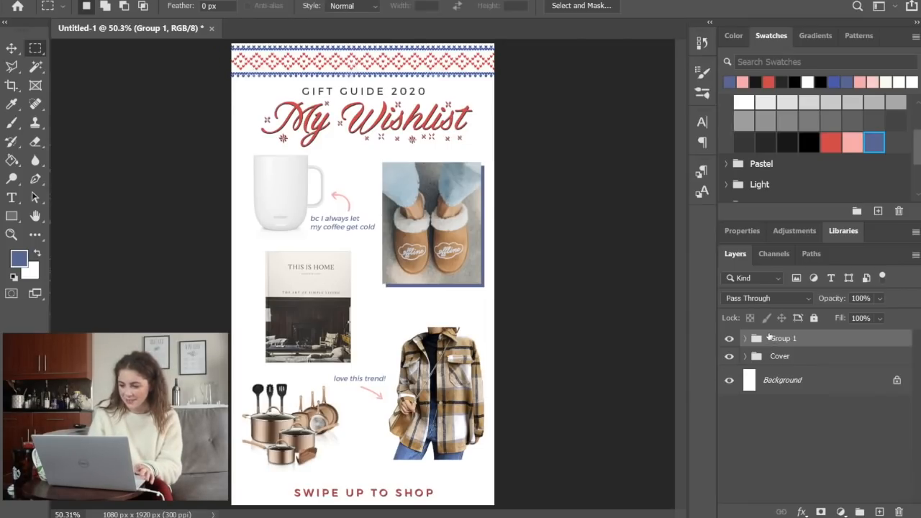
double_click(770, 336)
type("My Wishl")
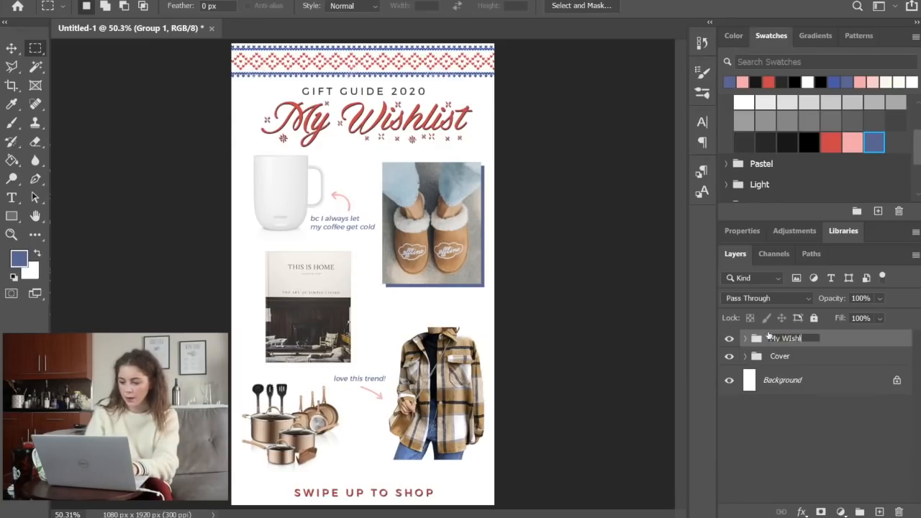
type("ist")
key("Return")
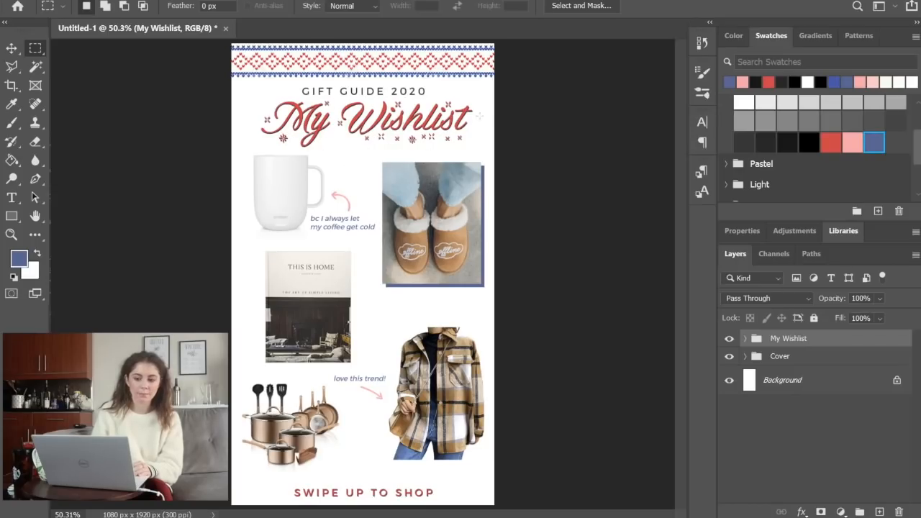
Duplicate the My Wishlist group within the same document and expand the copy to show its layers
right_click(833, 342)
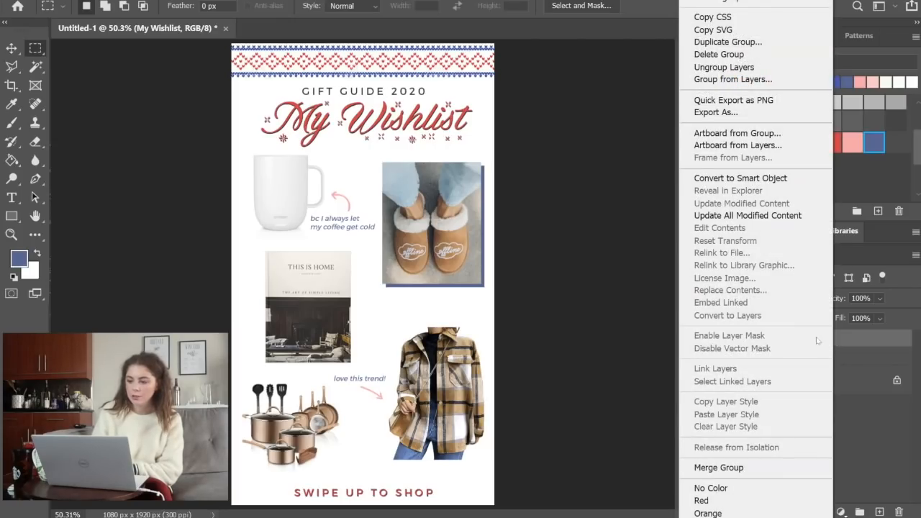
left_click(732, 43)
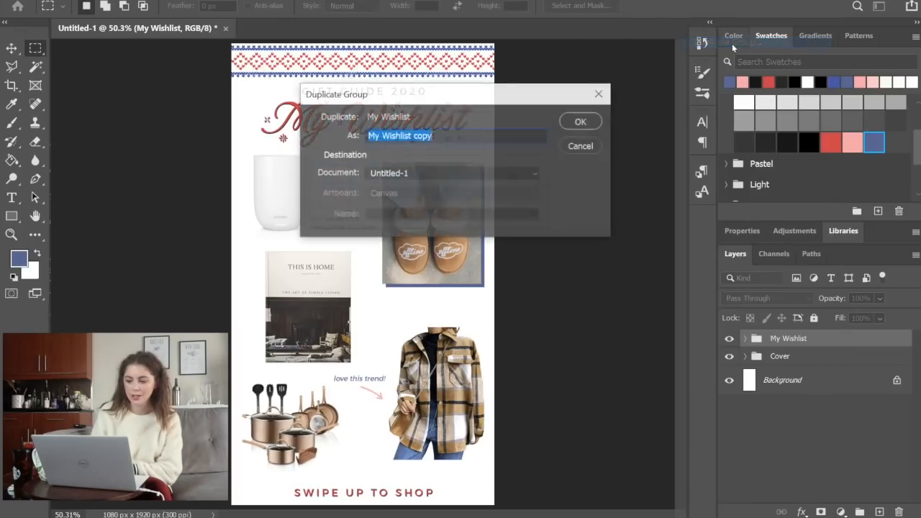
key("Return")
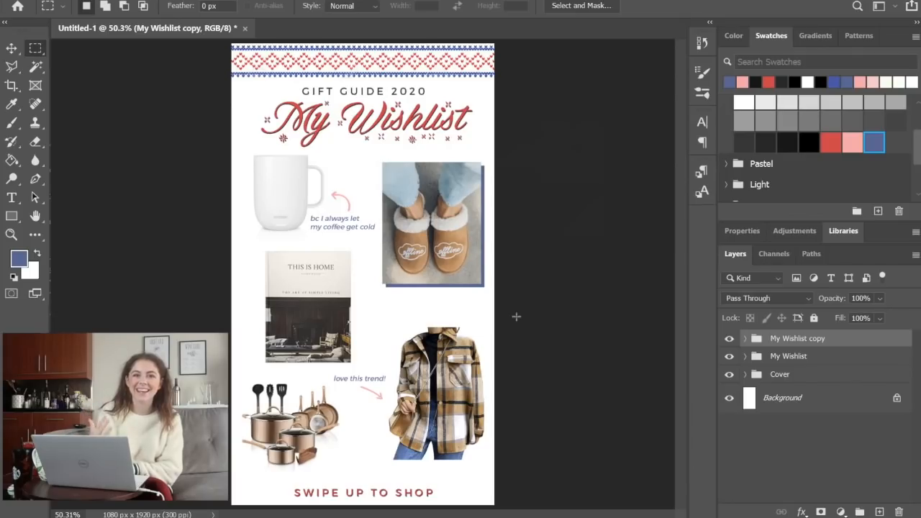
left_click(745, 339)
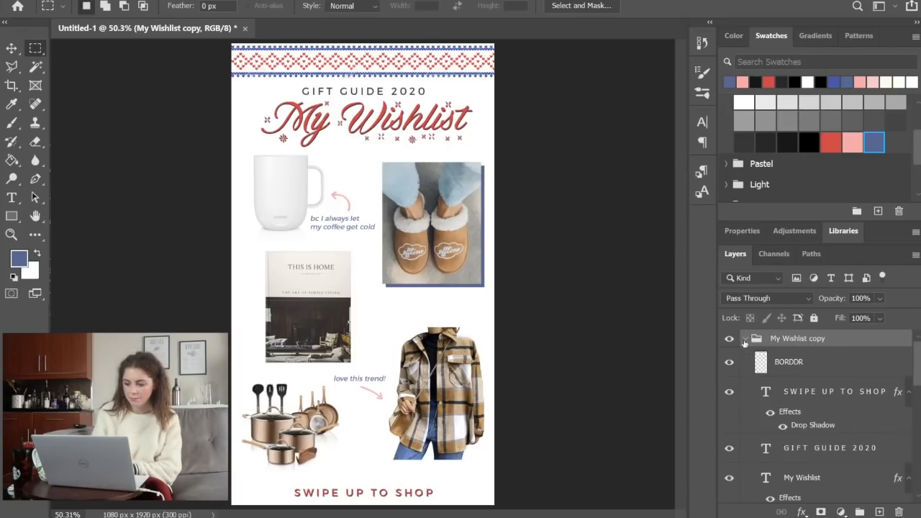
Delete the caption, arrow and product layers from the duplicated wishlist group, keeping its border, titles, swipe-up text and white background
left_click(790, 363)
scroll(822, 432, "down", 3)
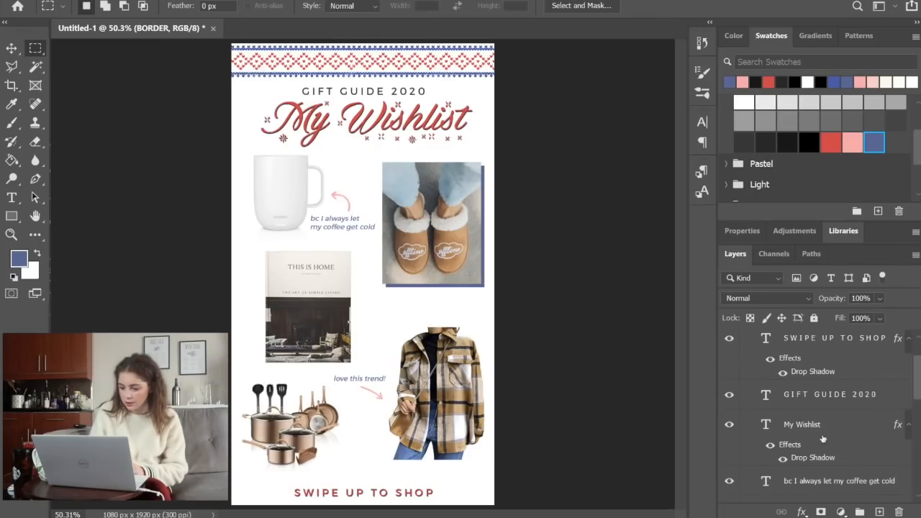
scroll(823, 439, "down", 1)
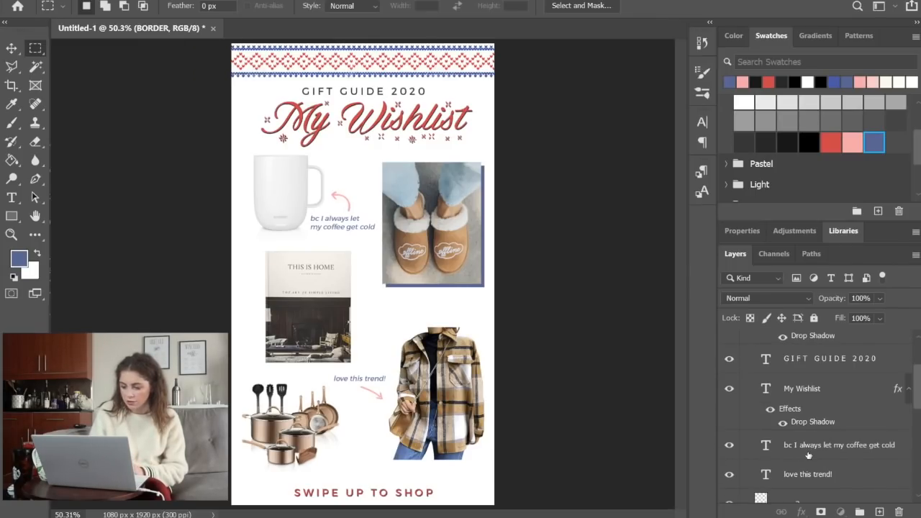
left_click(803, 453)
scroll(808, 456, "down", 2)
scroll(808, 457, "down", 5)
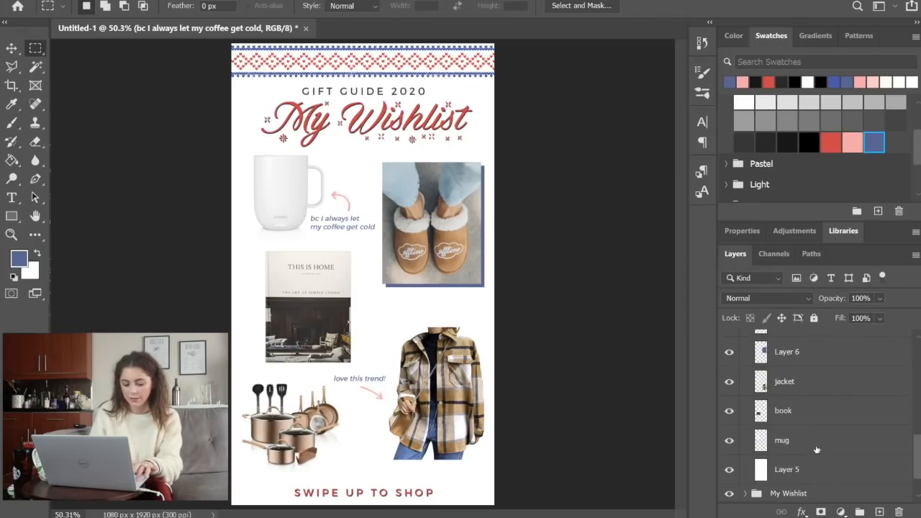
left_click(814, 447, "shift")
key("Delete")
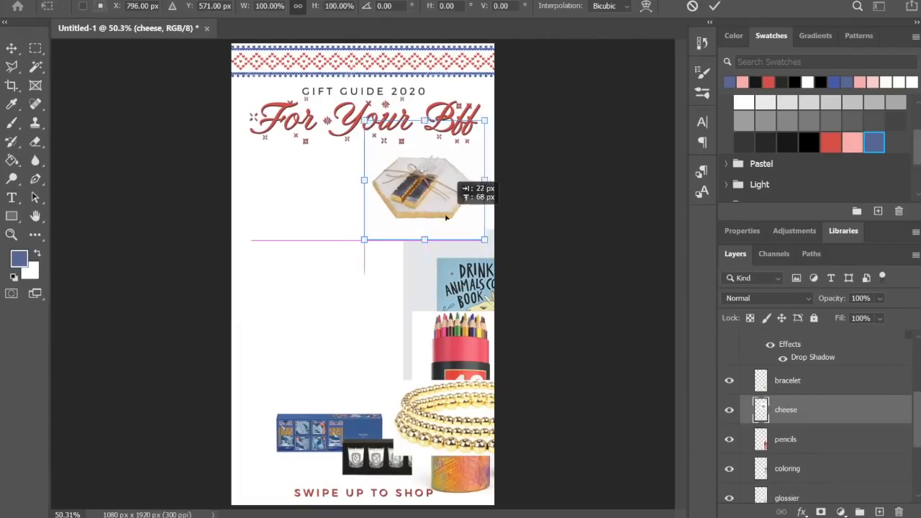
Arrange the product images on the For Your Bff page, with cheese board, coloring book and pencils on the right, skincare and bracelets on the left
left_click_drag(306, 357, 311, 315)
mouse_move(468, 288)
left_mouse_down()
mouse_move(354, 288)
mouse_move(410, 282)
left_mouse_up()
left_click(35, 48)
left_click_drag(460, 403, 283, 268)
left_click_drag(439, 368, 325, 177)
key("Delete")
key("ctrl+t")
left_click_drag(317, 372, 382, 388)
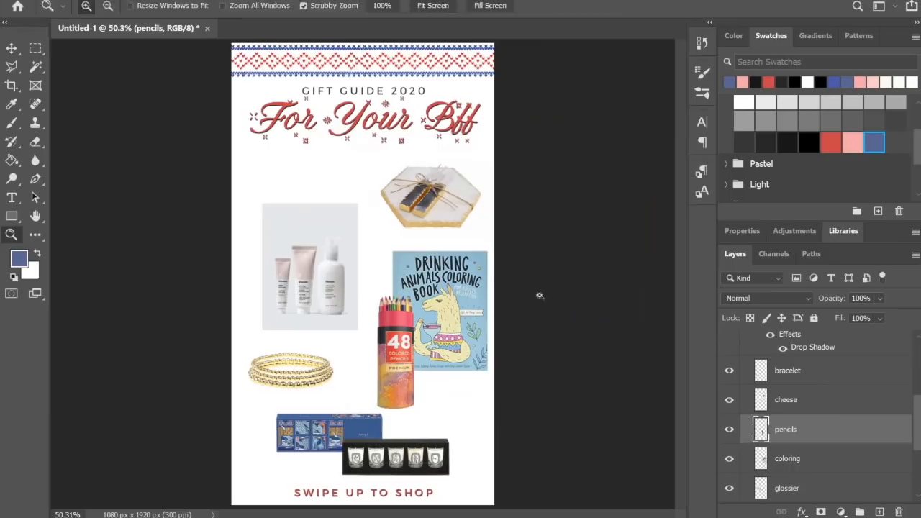
Fine-tune the size and spacing of the pencils, coloring book, skincare photo and bracelets on the For Your Bff page
left_click_drag(392, 339, 407, 363)
left_click(787, 452)
left_click(35, 48)
mouse_move(309, 273)
left_mouse_down()
mouse_move(309, 290)
mouse_move(309, 273)
left_mouse_up()
left_click(787, 335)
left_click_drag(290, 374, 291, 368)
Add the blue italic captions "personal sized!" near the cheese board and "SO FUN!" below the coloring book, plus a new layer for pink arrows
left_click(12, 198)
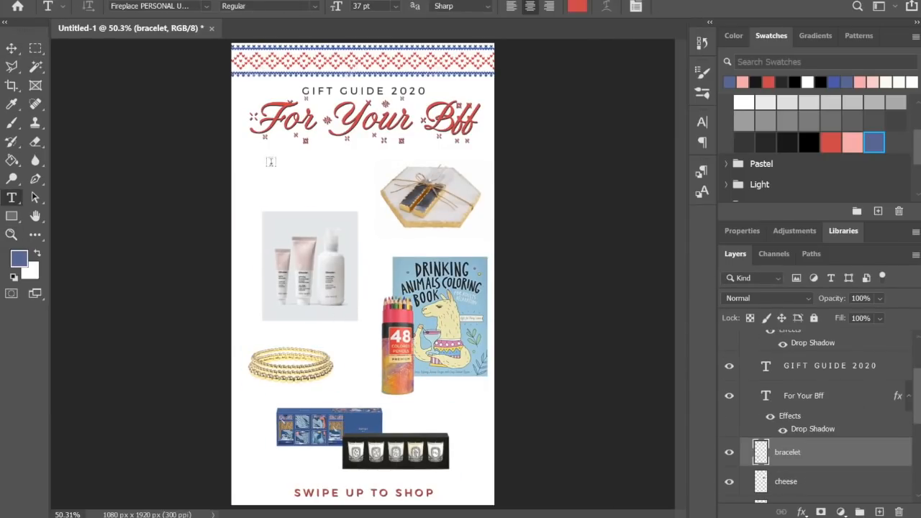
left_click_drag(245, 168, 428, 224)
type("personal sized!")
key("ctrl+a")
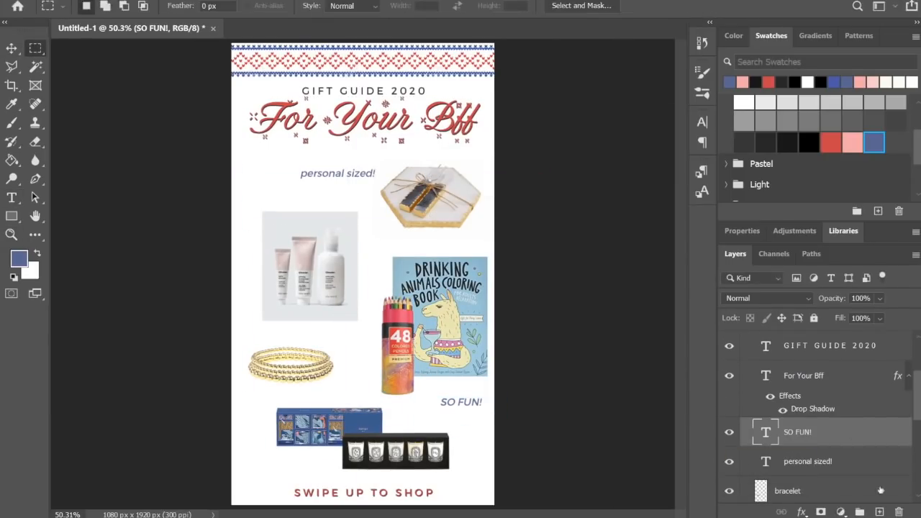
left_click(879, 511)
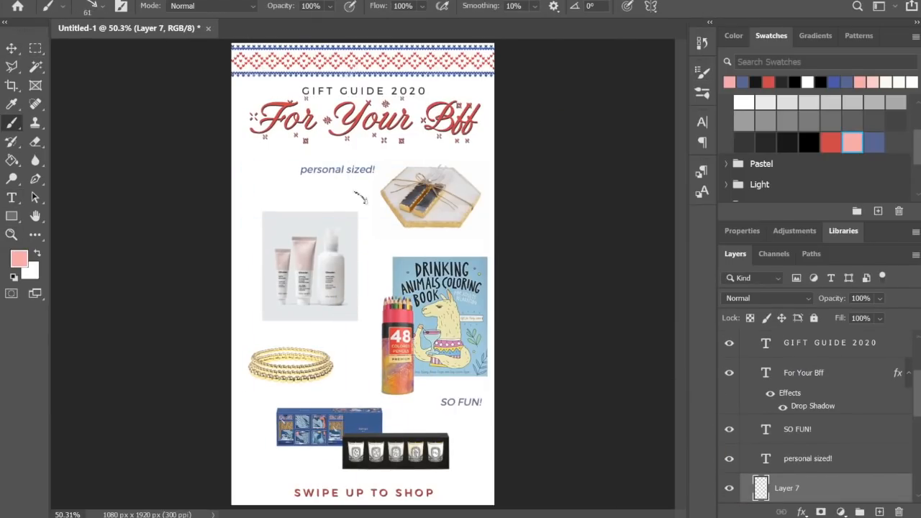
left_click(797, 432)
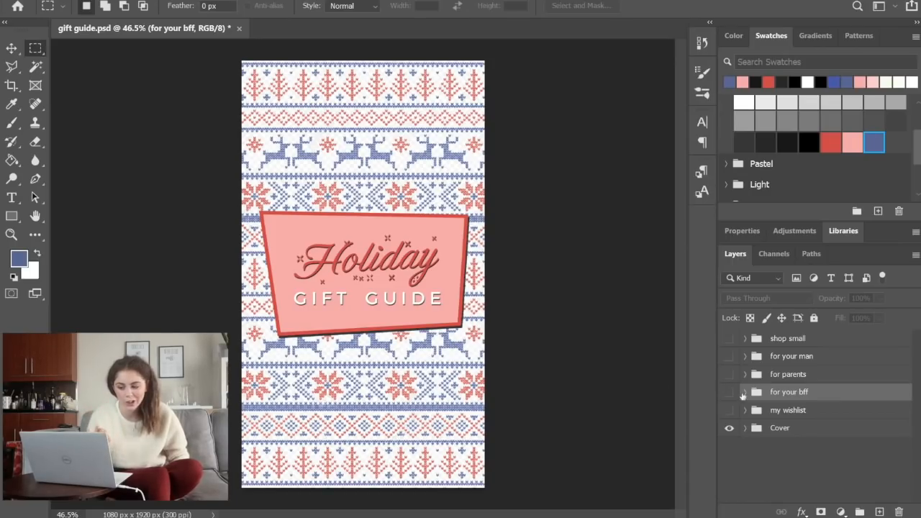
Show the my wishlist, for your bff, for parents, for your man and shop small groups one after another to review each finished page
left_click(729, 410)
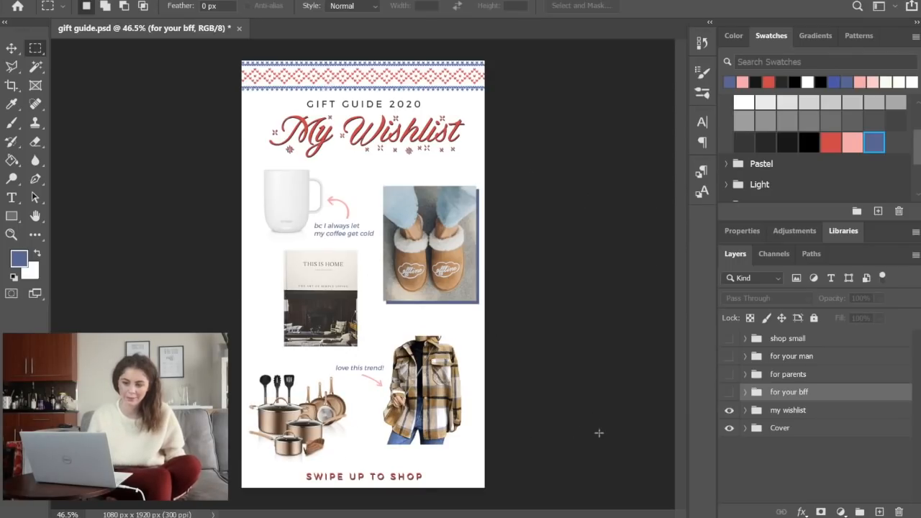
left_click(725, 393)
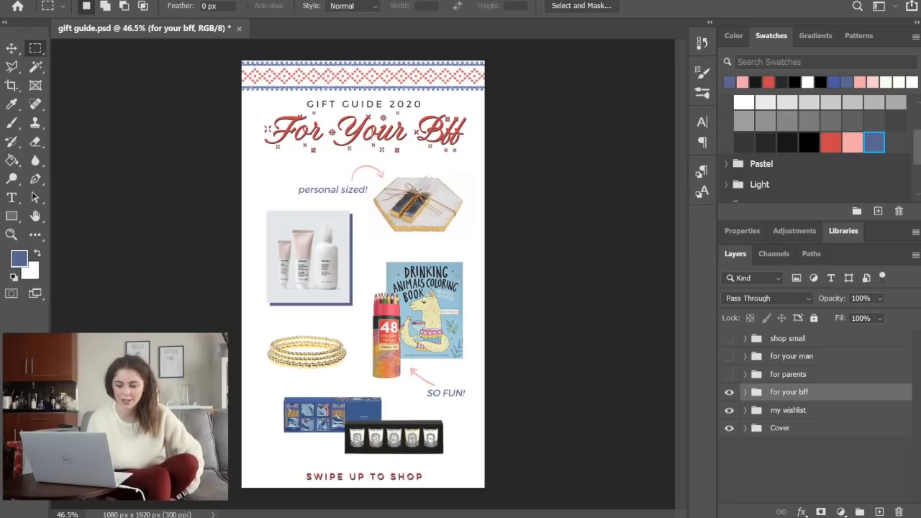
left_click(728, 374)
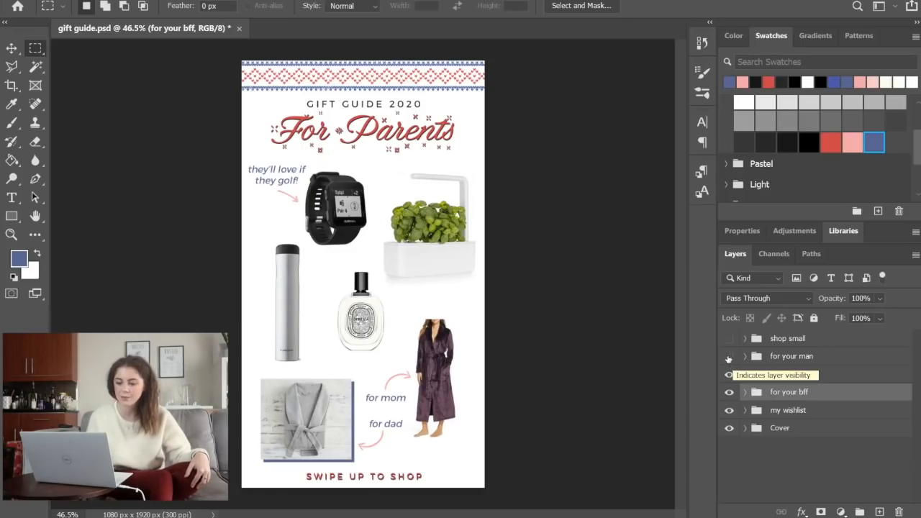
left_click(729, 357)
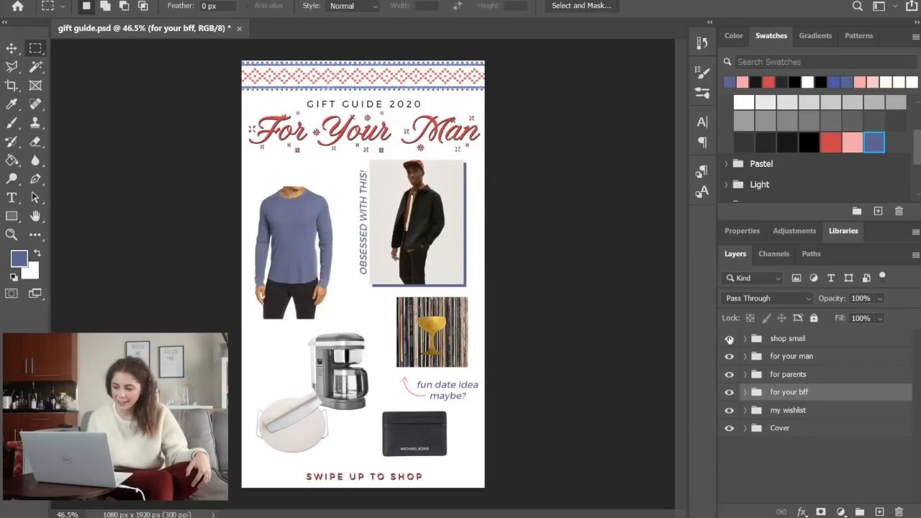
left_click(728, 339)
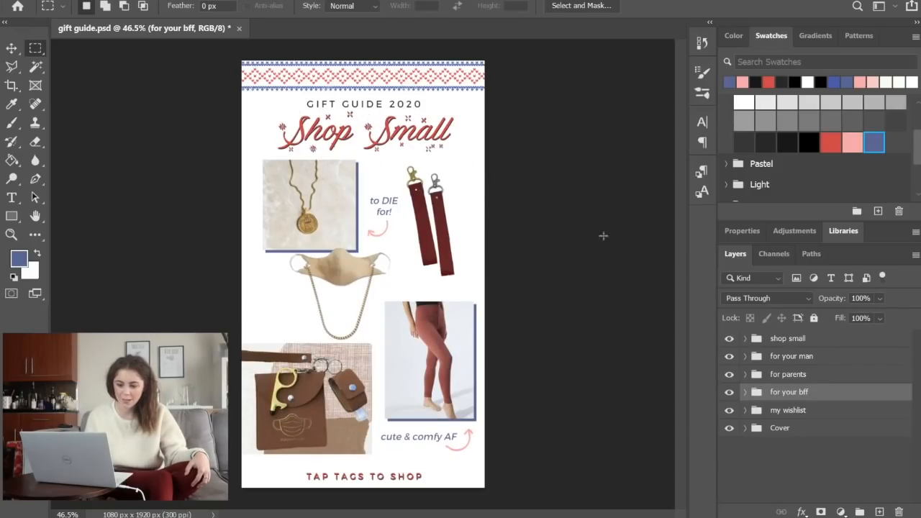